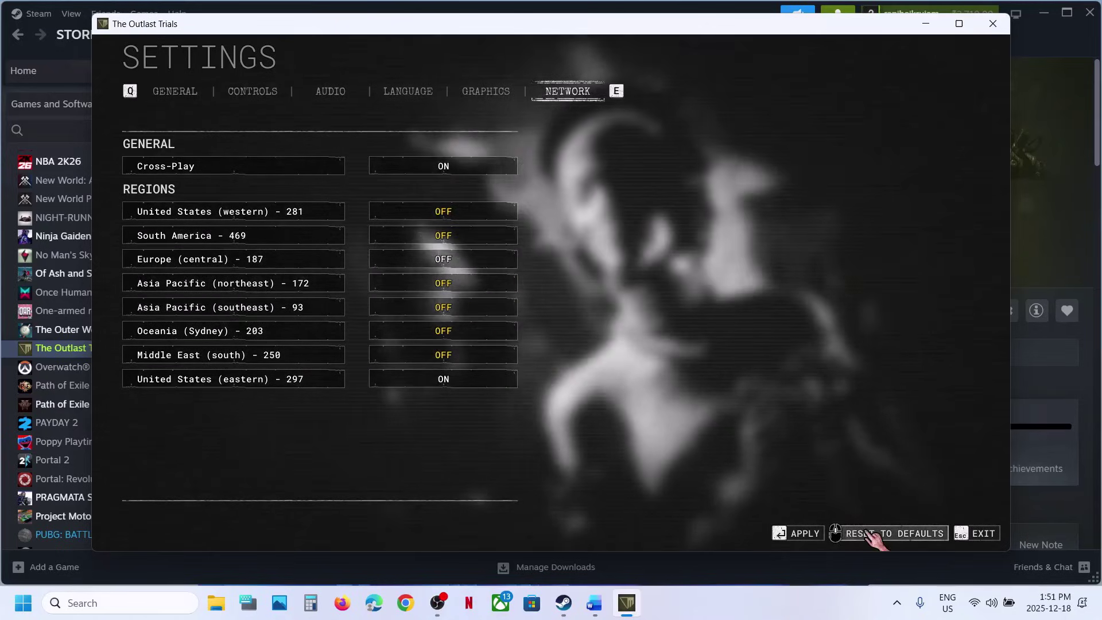
Apply the pending region changes, restore and apply the default network settings, and close The Outlast Trials.
left_click(799, 534)
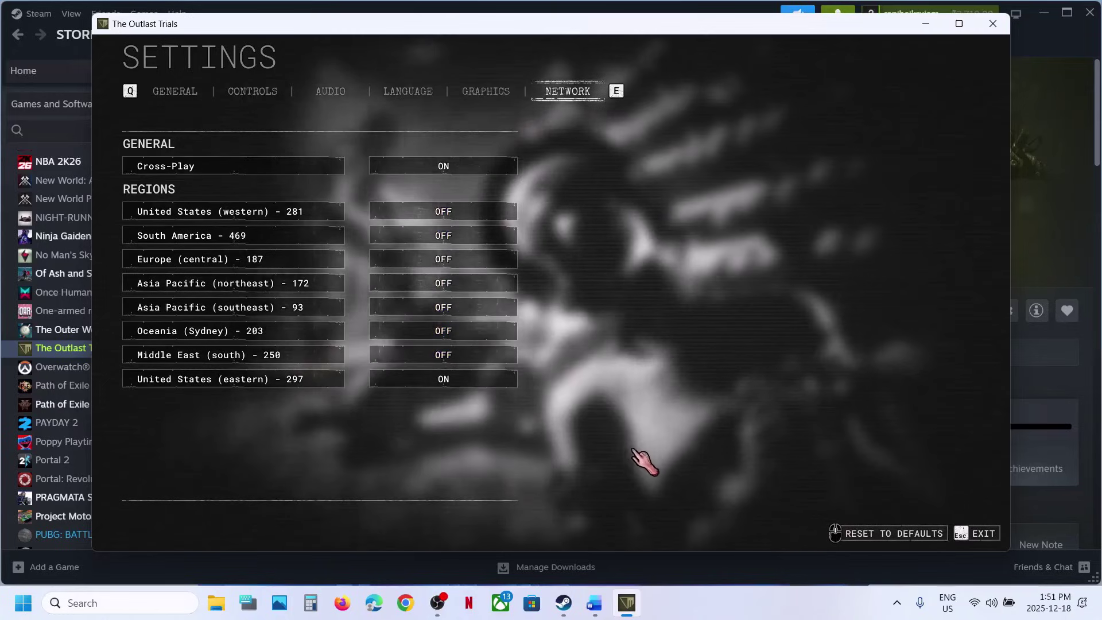
left_click(892, 529)
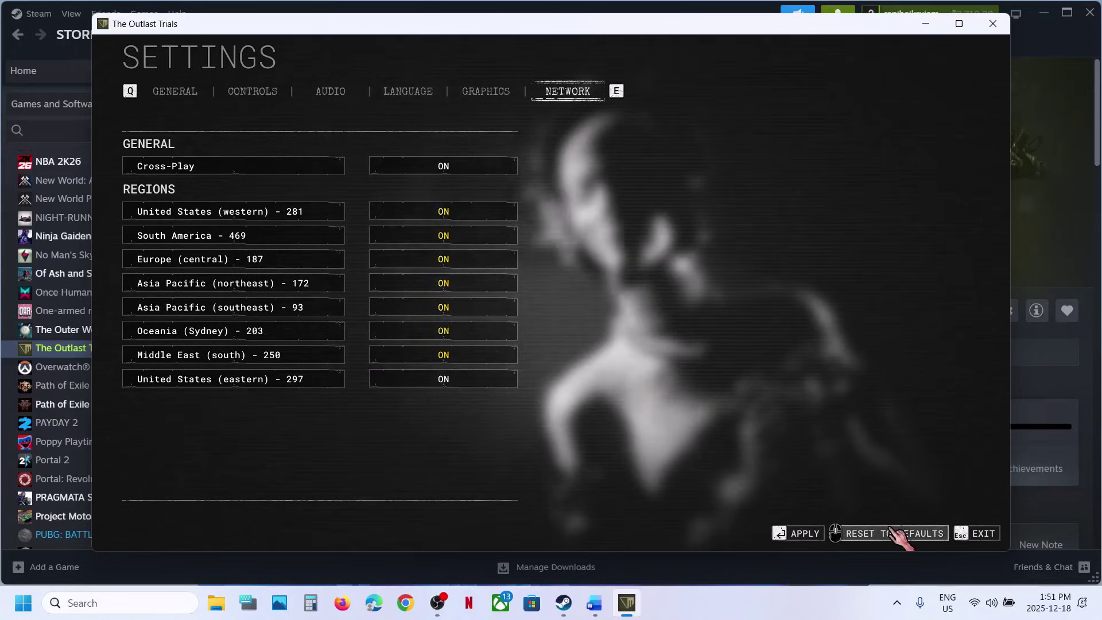
left_click(798, 532)
left_click(993, 23)
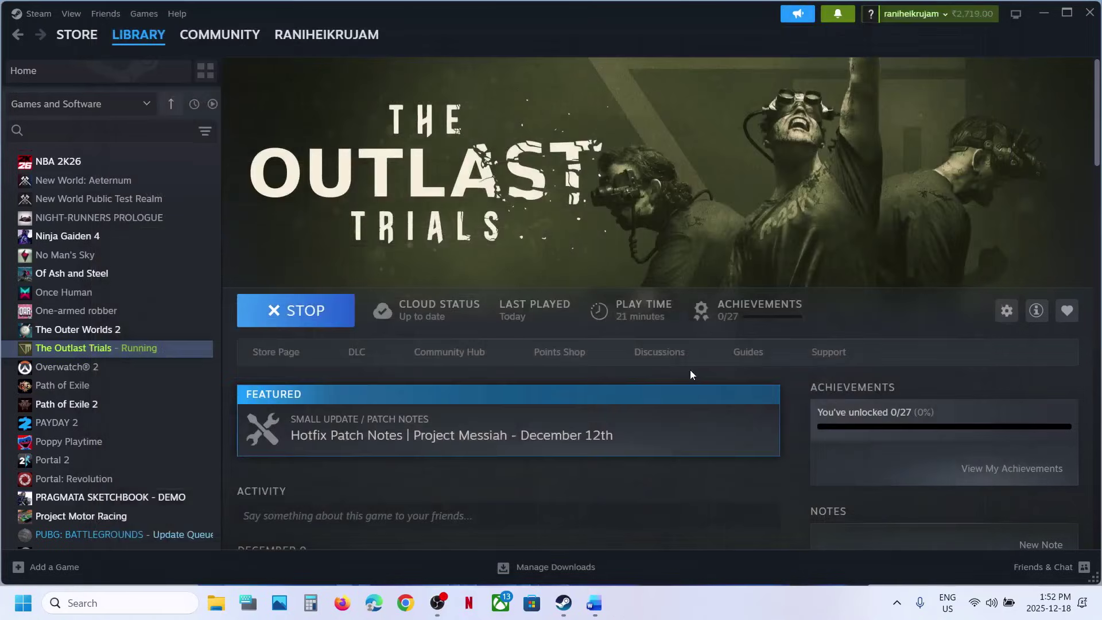
Switch to the Word troubleshooting document and highlight "Disconnect and reconnect" in Step 1.
left_click(594, 602)
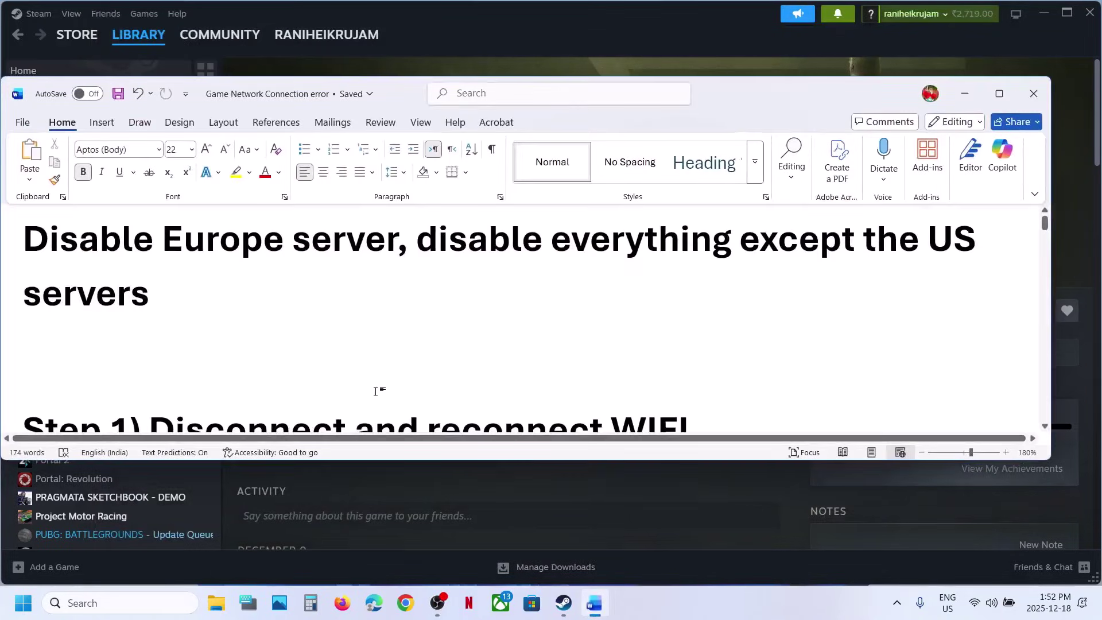
scroll(376, 387, "down", 2)
left_click_drag(211, 351, 601, 353)
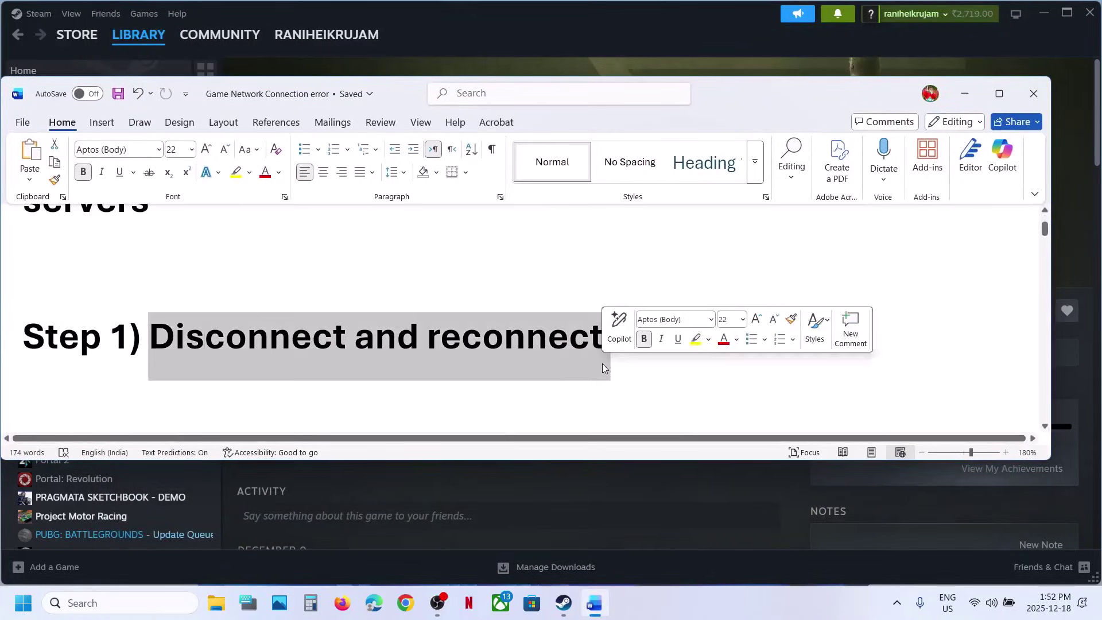
Turn the computer's Wi-Fi off and back on.
left_click(652, 7)
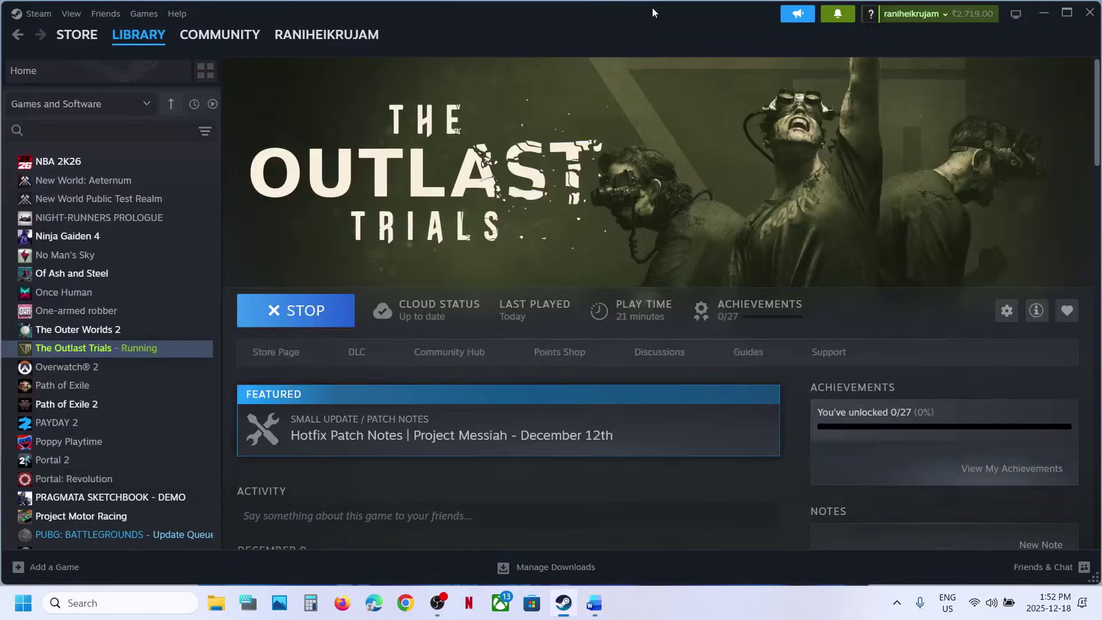
left_click(990, 603)
left_click(906, 342)
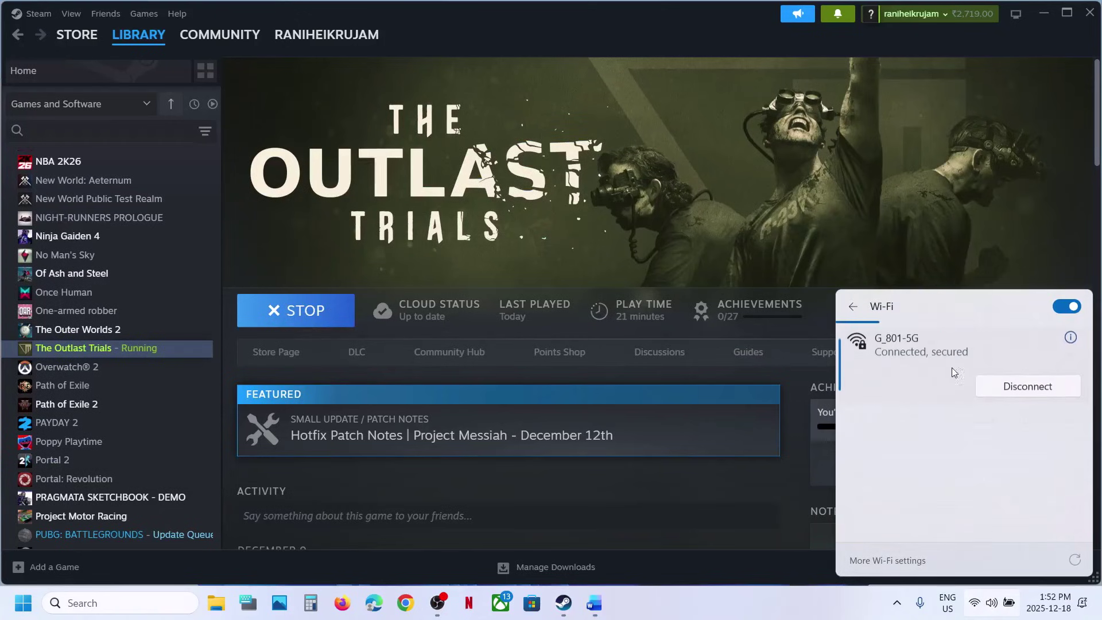
left_click(850, 305)
left_click(869, 335)
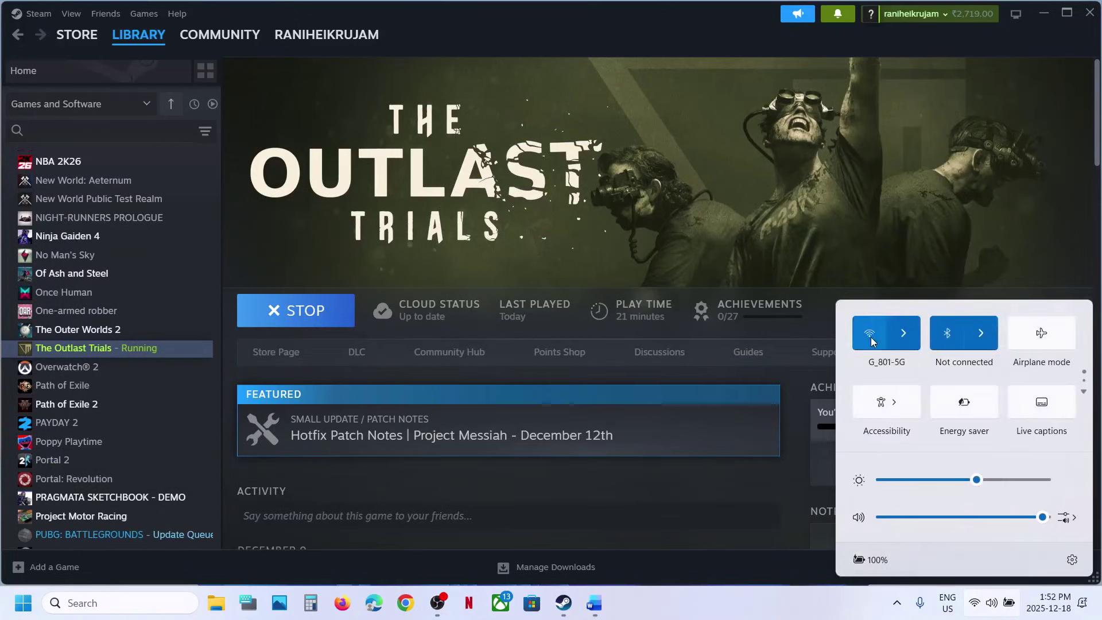
left_click(872, 339)
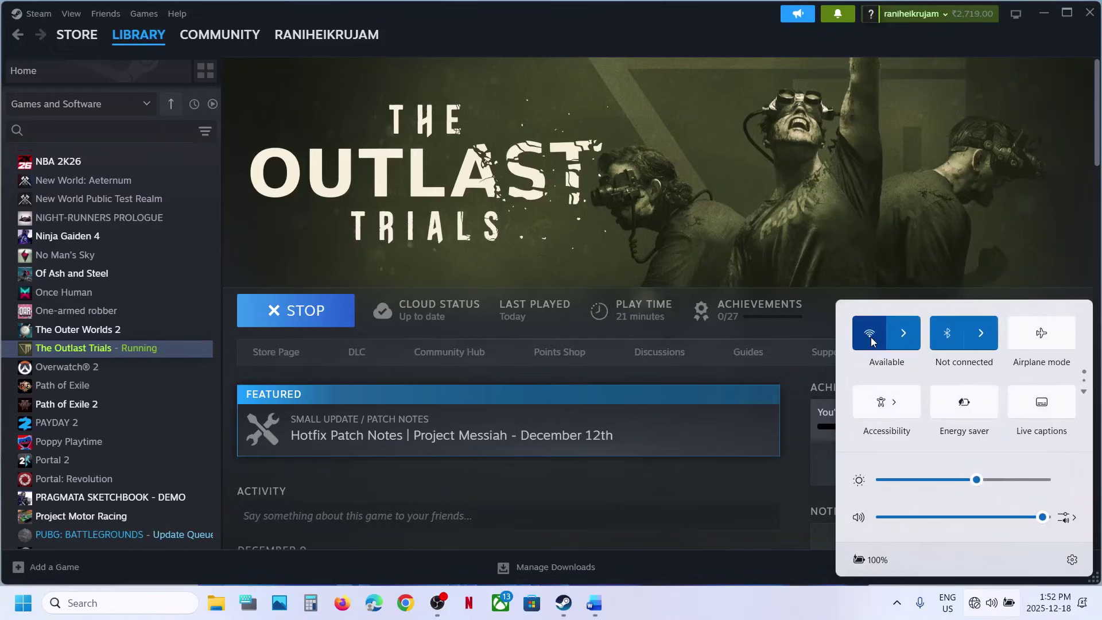
Switch to the Word document and highlight "Switch to a different network" in Step 2.
left_click(593, 602)
scroll(437, 360, "down", 3)
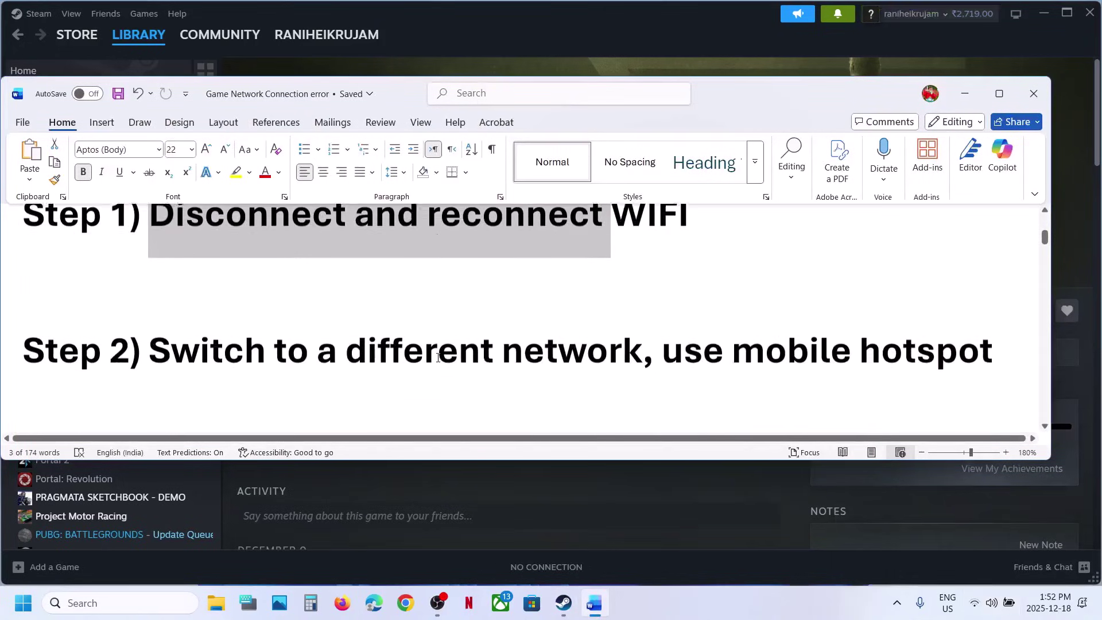
left_click_drag(150, 323, 573, 315)
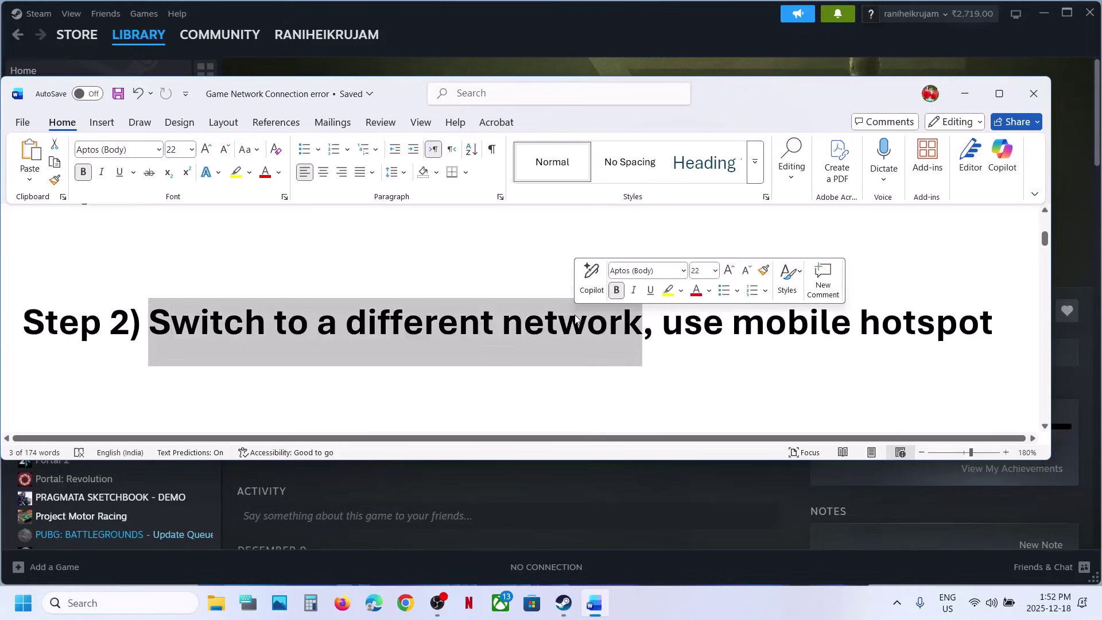
Connect the computer to the G_801-5G Wi-Fi network.
left_click(987, 607)
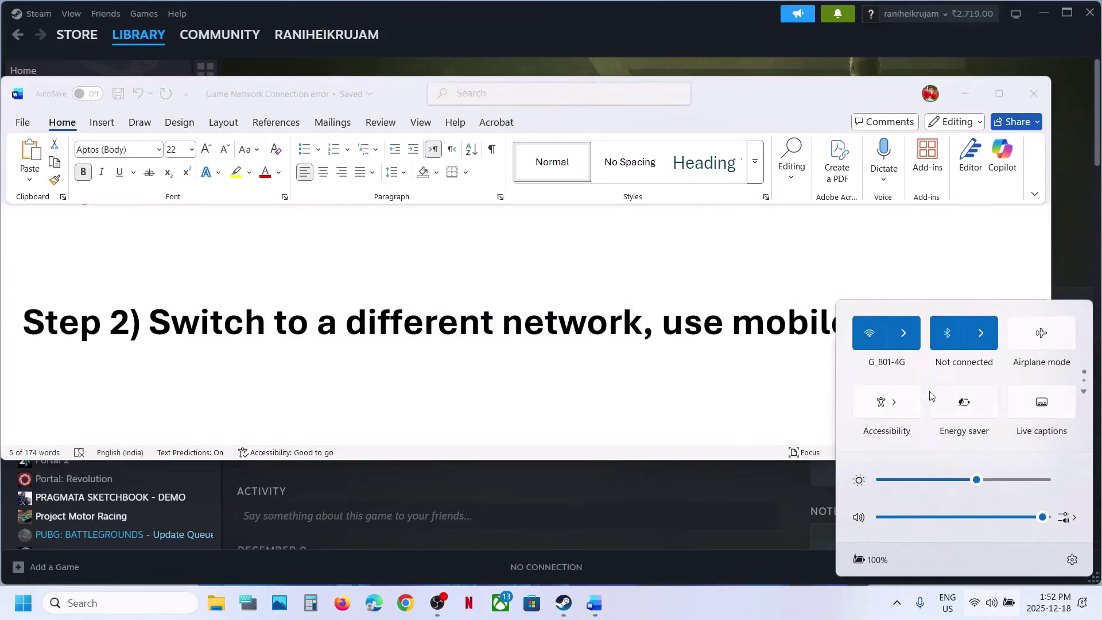
left_click(902, 328)
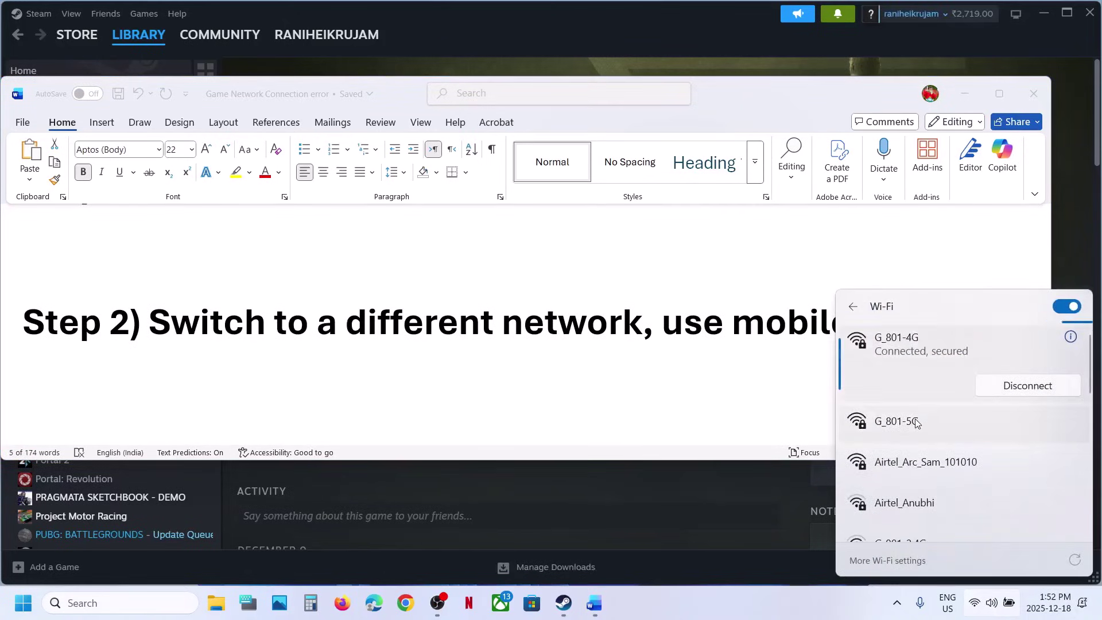
left_click(940, 420)
left_click(1021, 445)
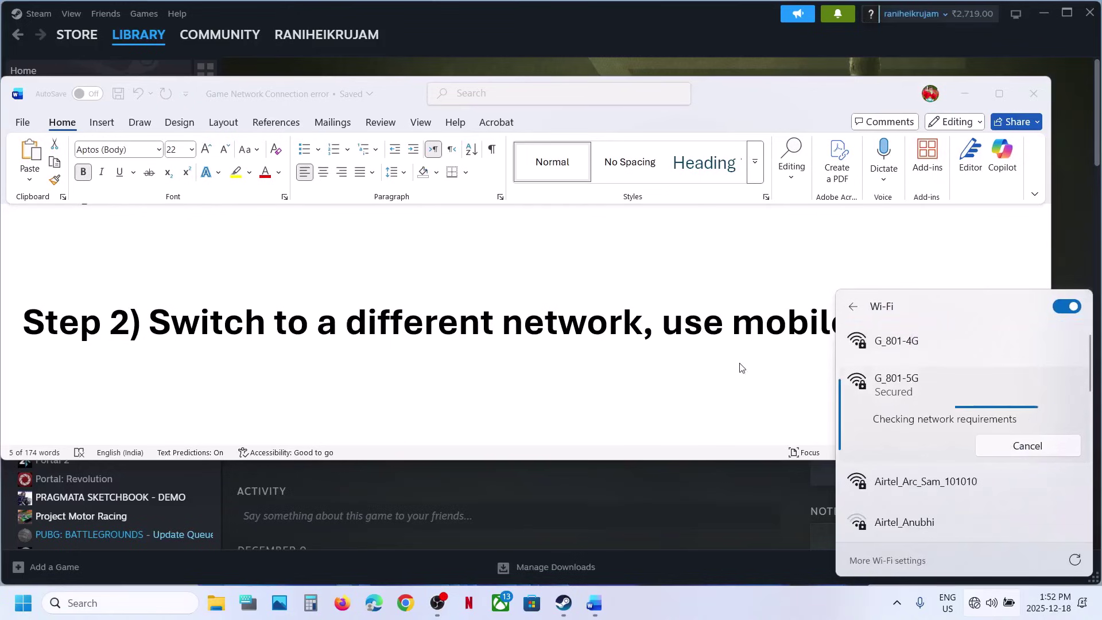
Highlight "use mobile hotspot" in Step 2 of the document and return to Steam.
left_click(519, 352)
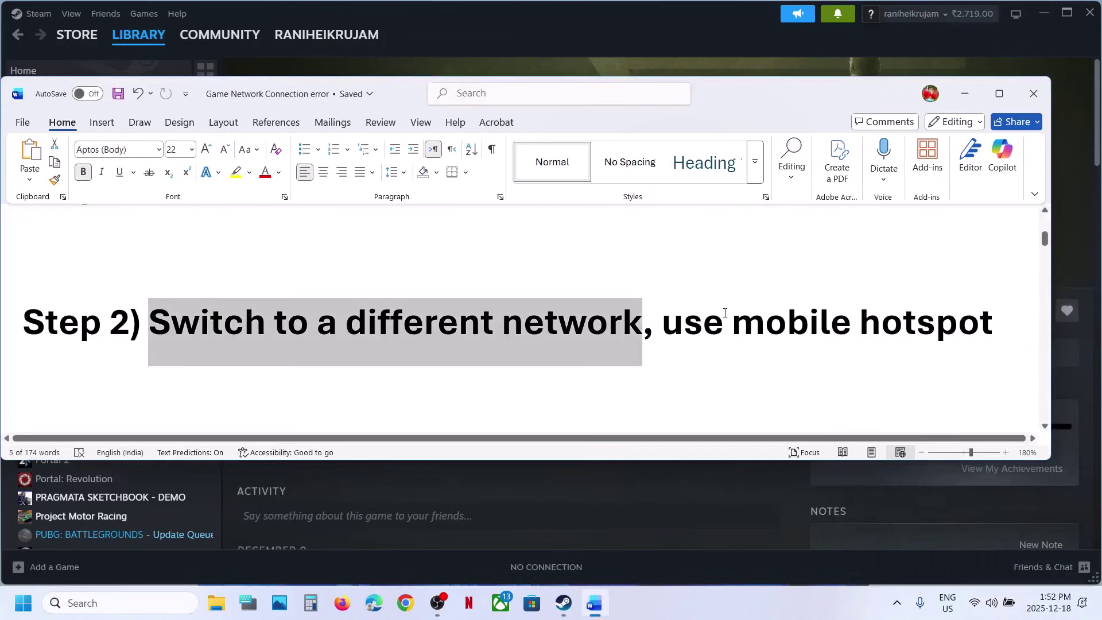
left_click_drag(663, 336, 992, 336)
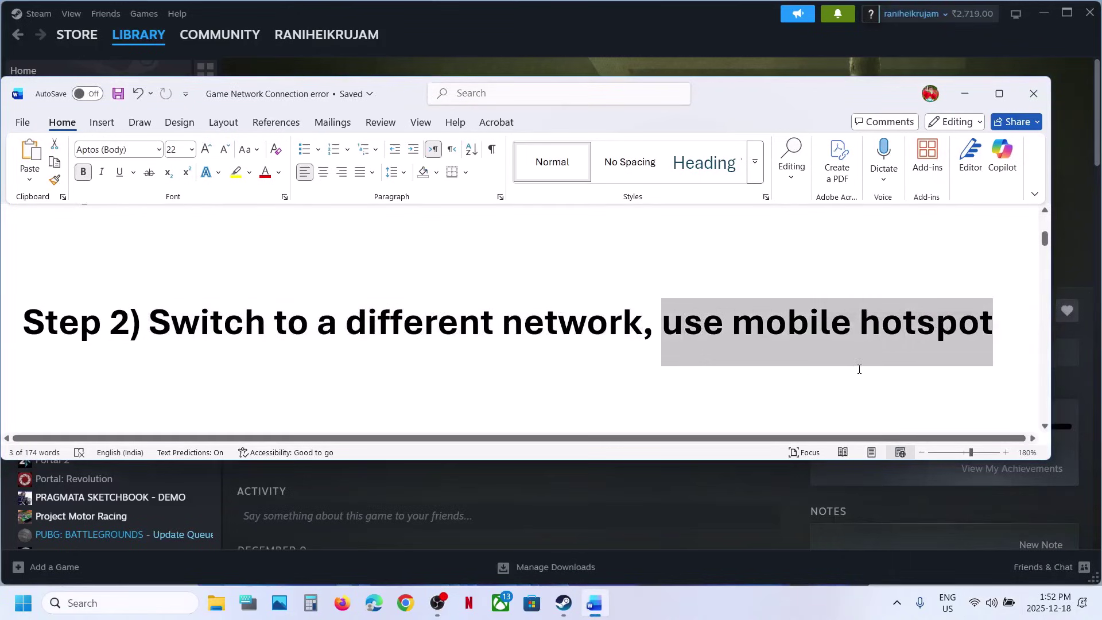
left_click(722, 487)
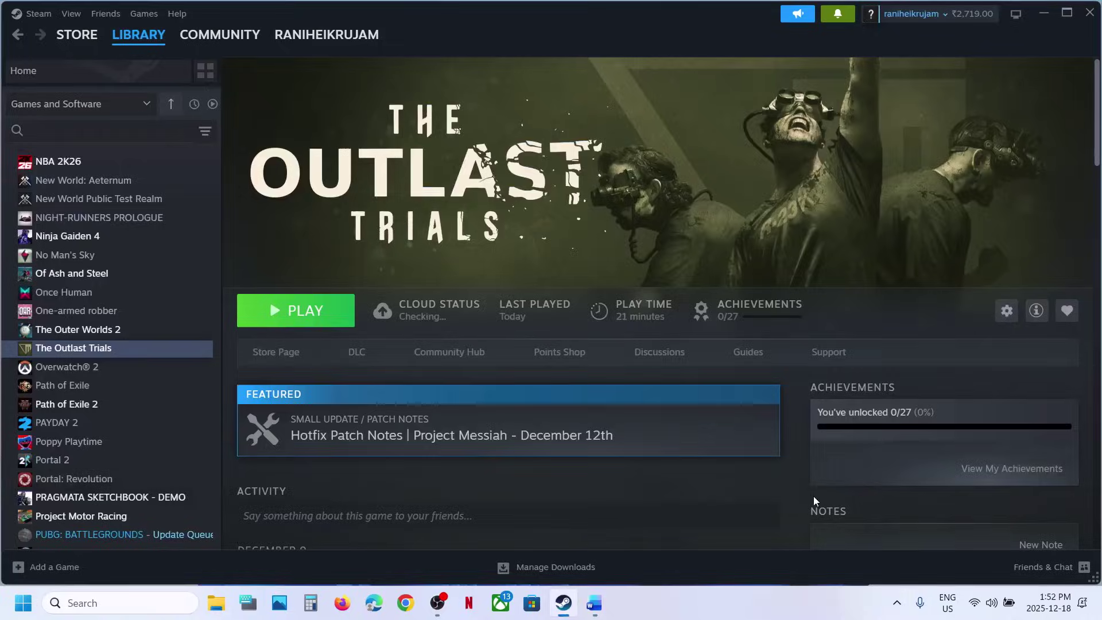
Switch on Mobile Data and Personal Hotspot on the phone.
left_click(865, 615)
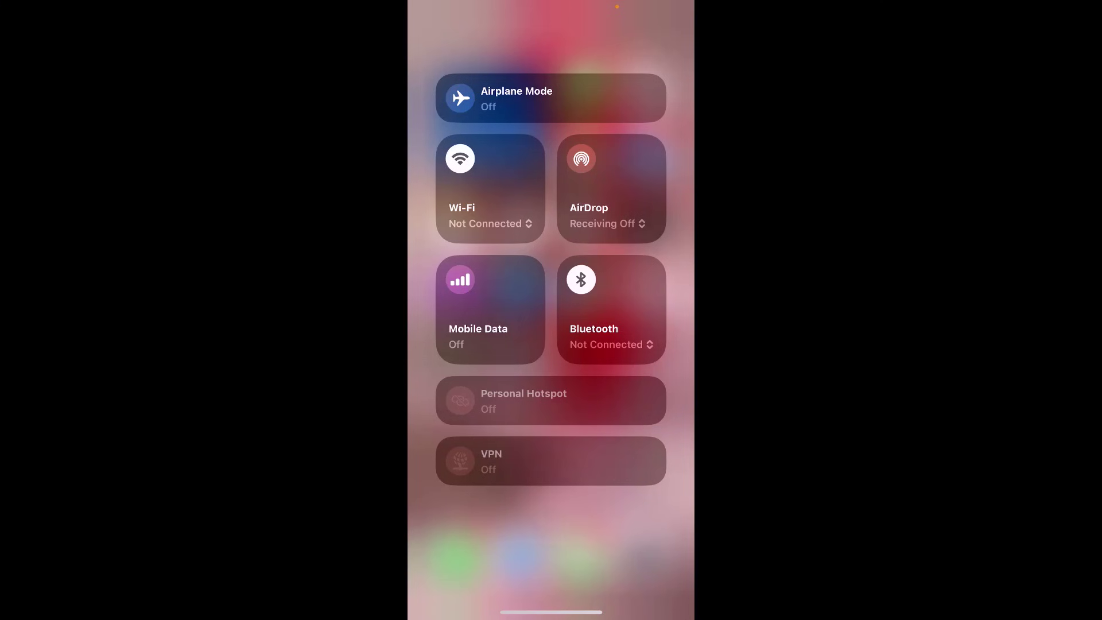
left_click(460, 279)
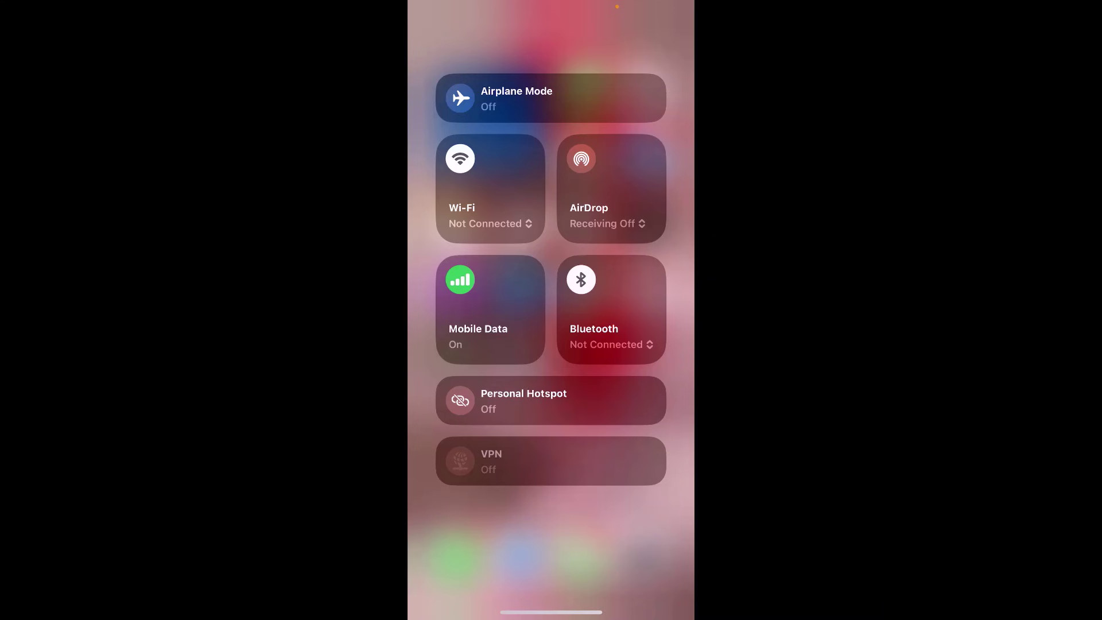
left_click(459, 400)
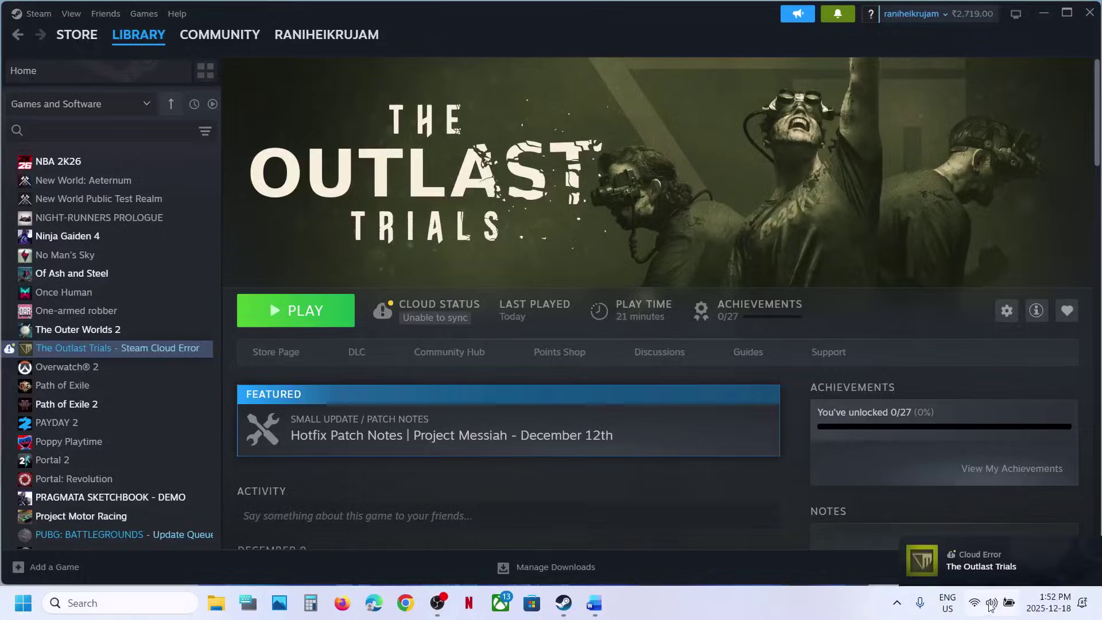
Connect the computer to the G_801-4G Wi-Fi network.
left_click(984, 608)
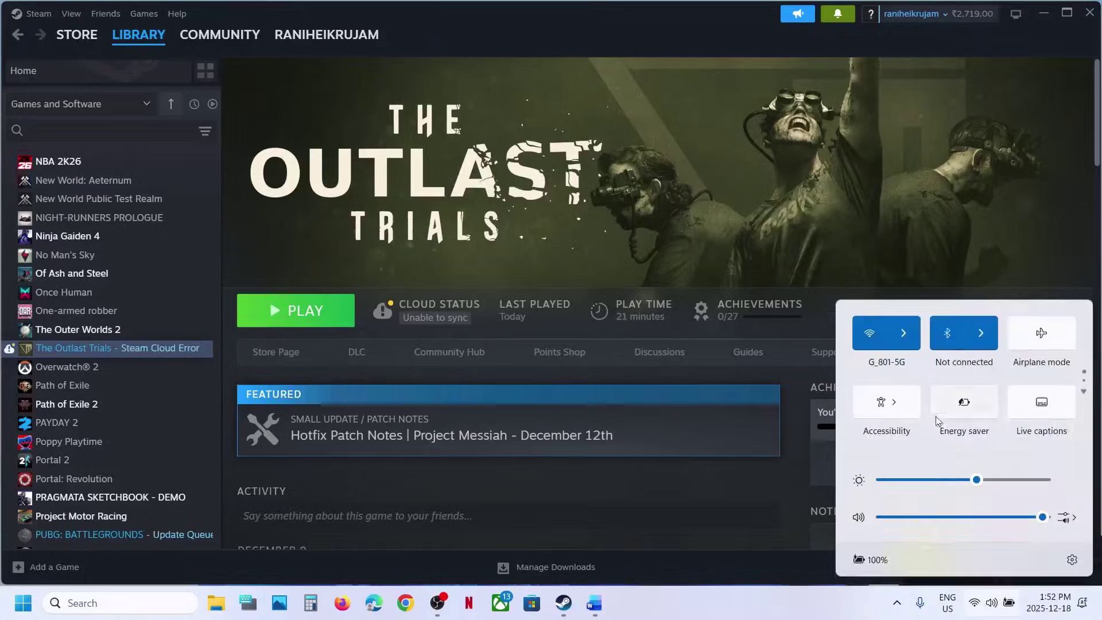
left_click(903, 332)
left_click(905, 373)
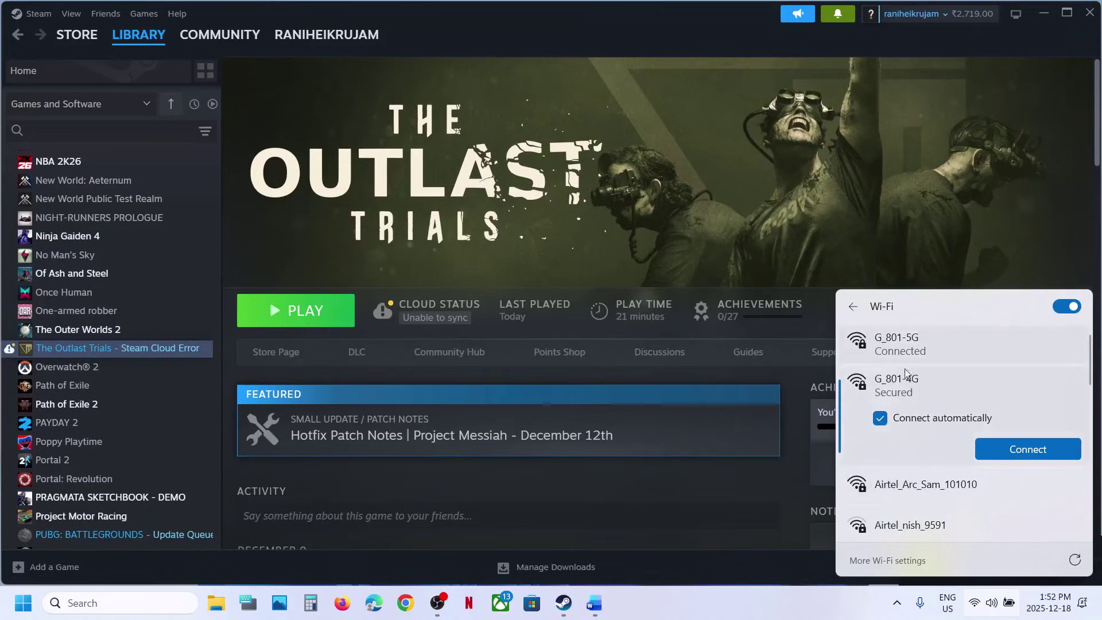
left_click(1027, 448)
left_click(594, 212)
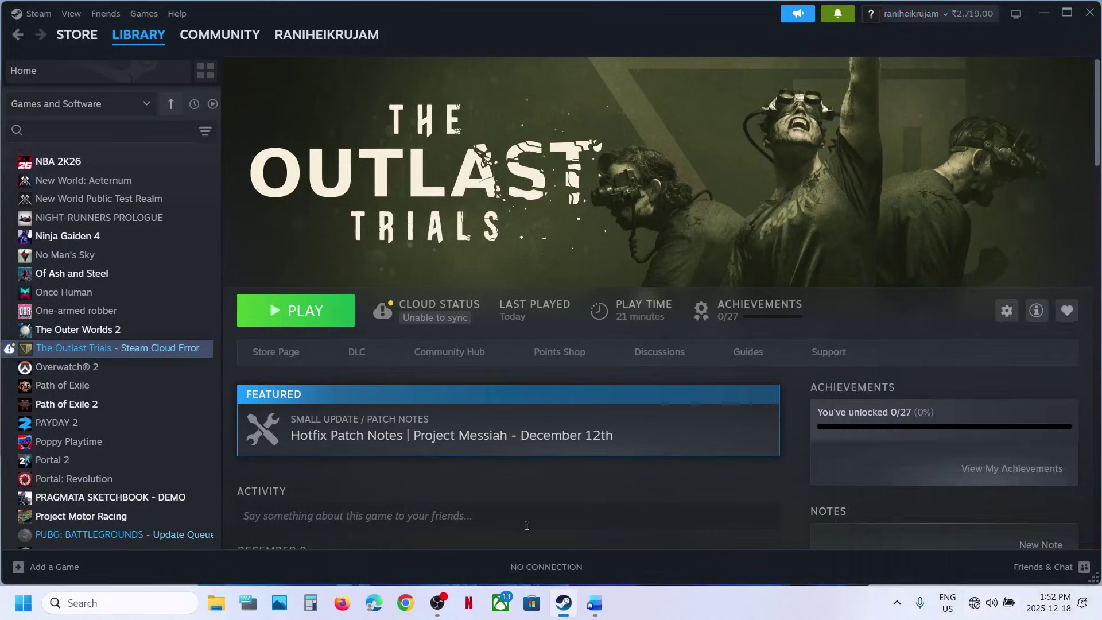
Switch to the Word document and highlight the Step 9 phrases on turning the VPN off or on and closing it.
left_click(594, 602)
scroll(411, 382, "down", 3)
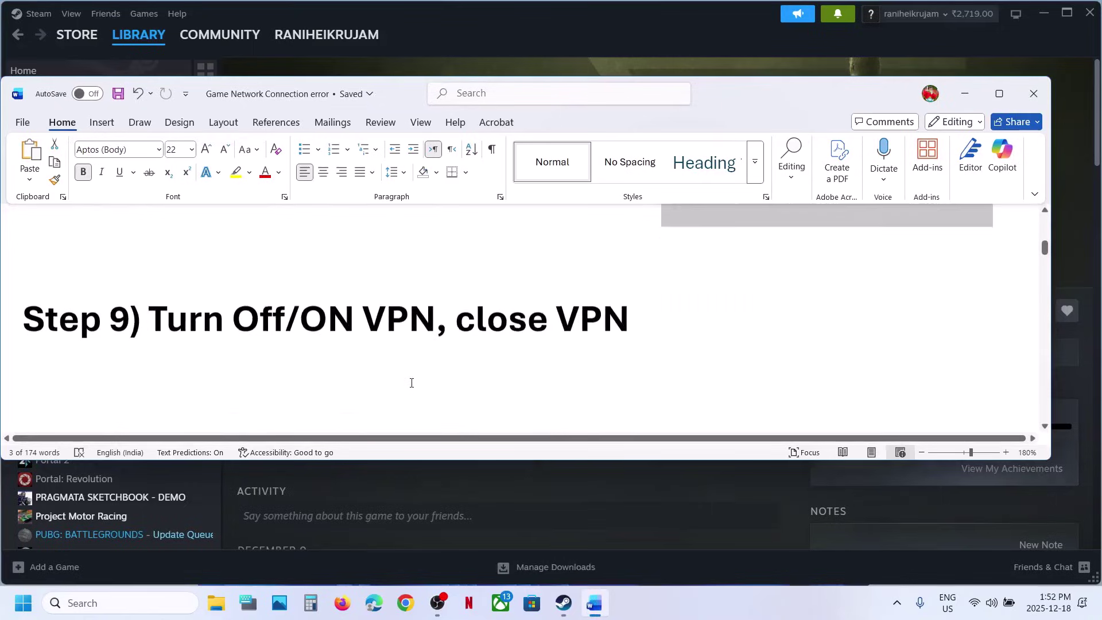
left_click_drag(189, 314, 421, 320)
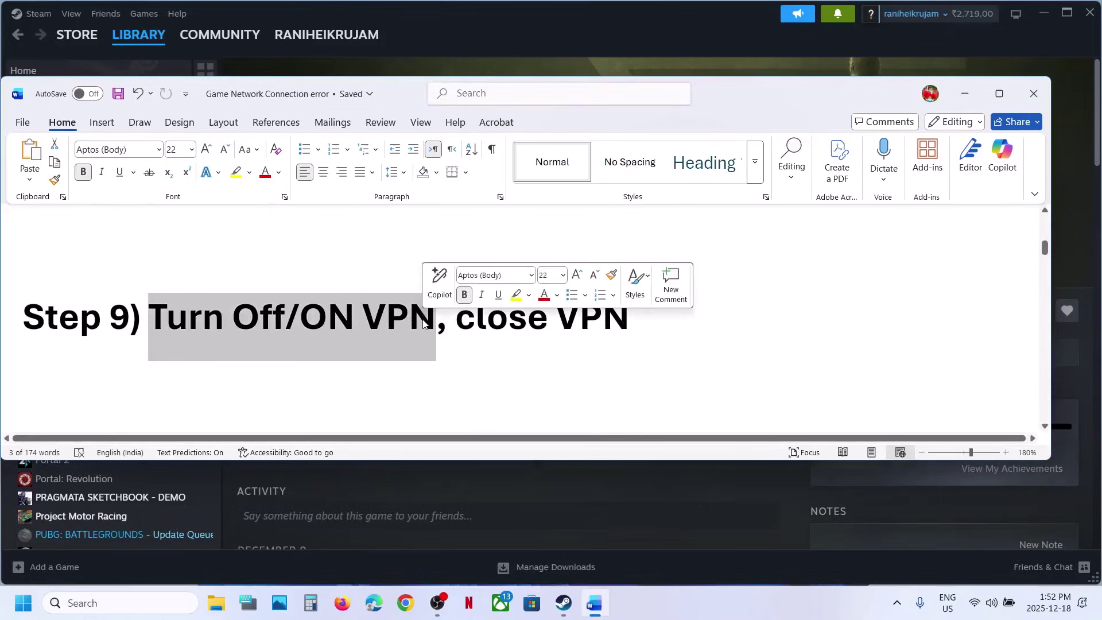
left_click(360, 326)
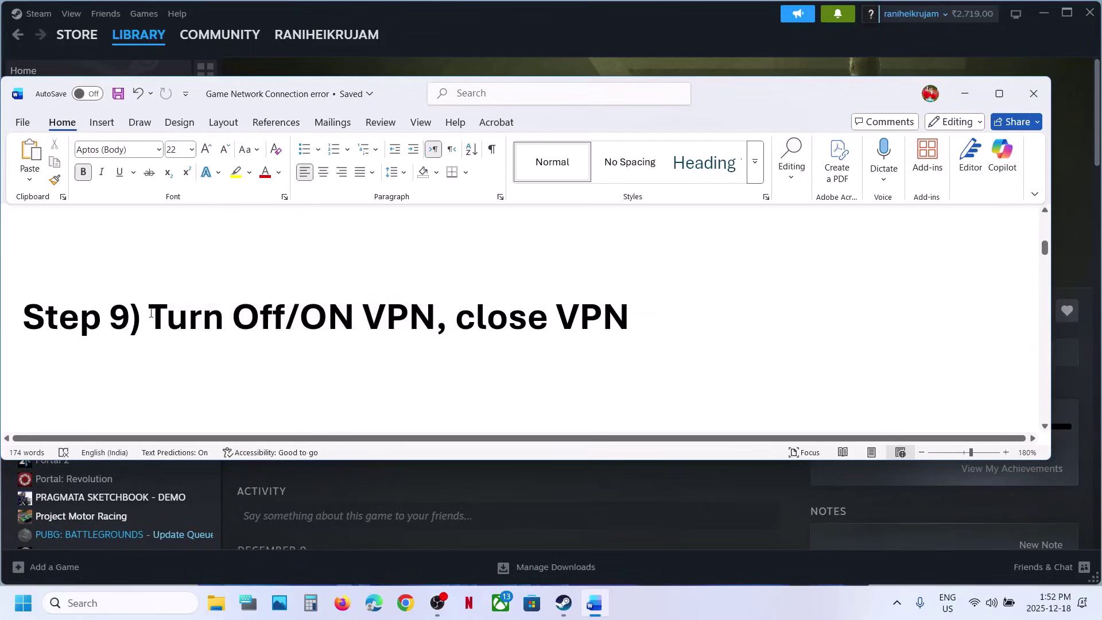
left_click_drag(192, 310, 260, 313)
left_click_drag(462, 321, 625, 325)
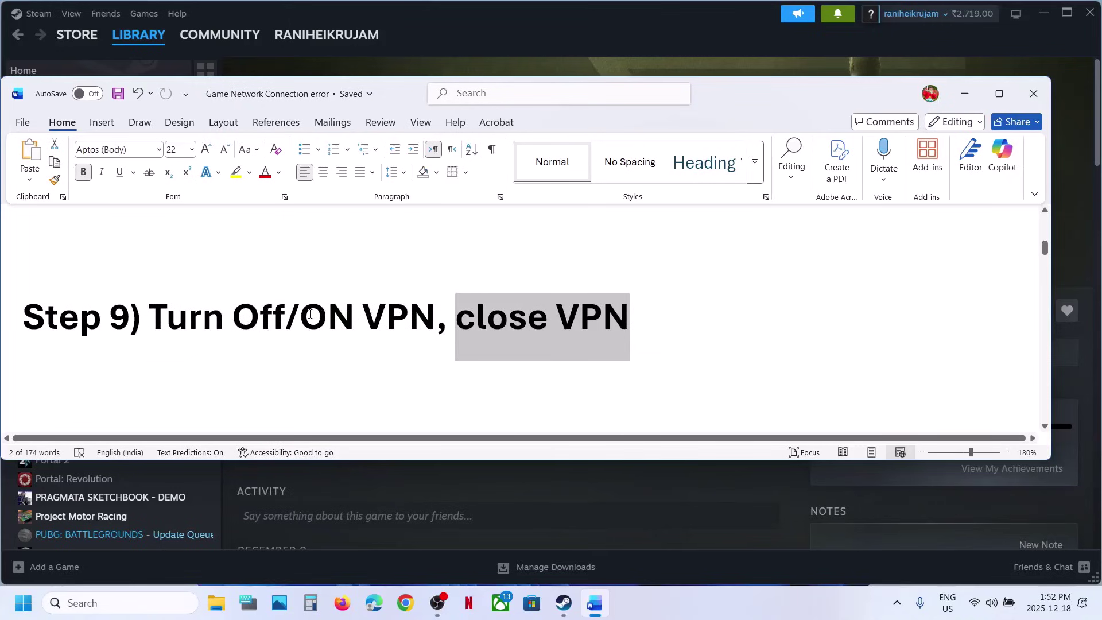
left_click_drag(310, 314, 437, 322)
left_click_drag(150, 317, 409, 317)
Bring up the Windows power options for the power-cycle step and dismiss them without shutting down.
scroll(411, 317, "down", 1)
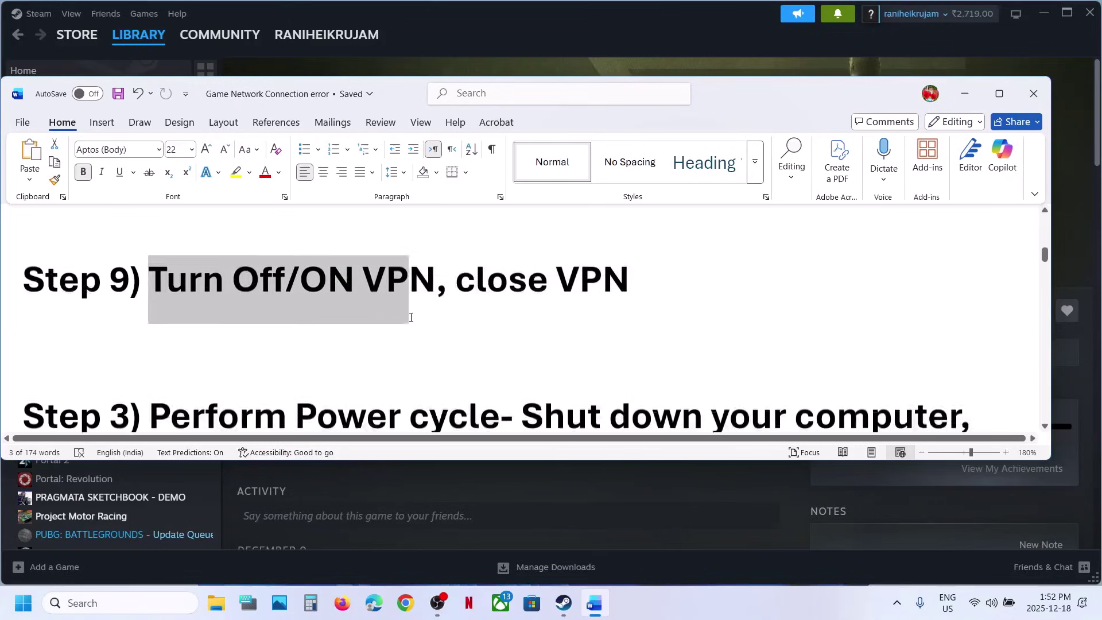
scroll(411, 317, "down", 3)
left_click(628, 36)
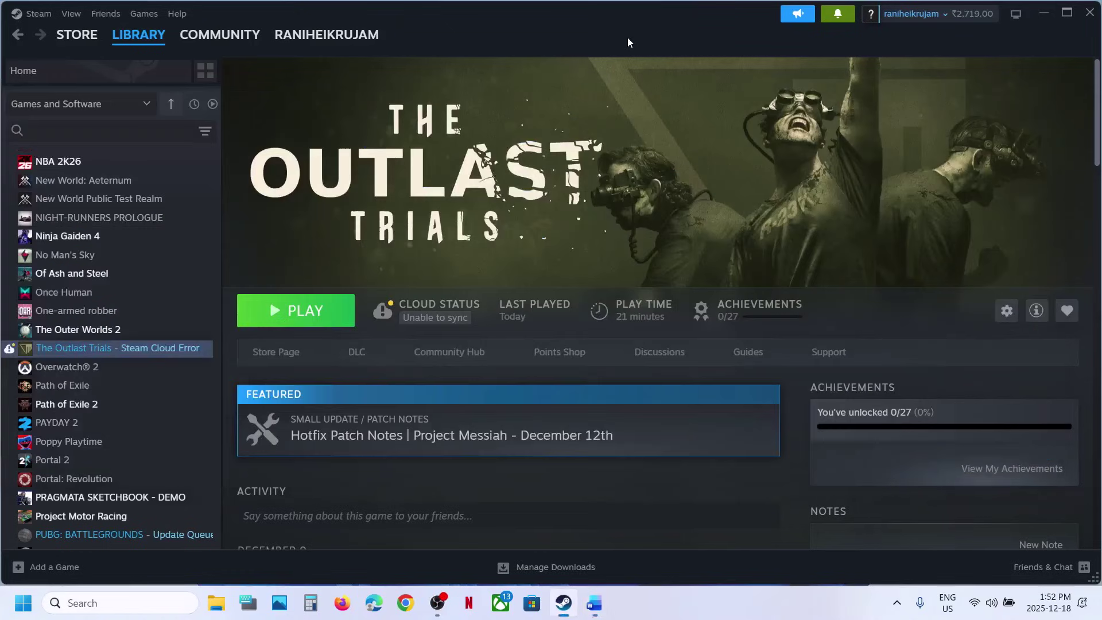
left_click(23, 602)
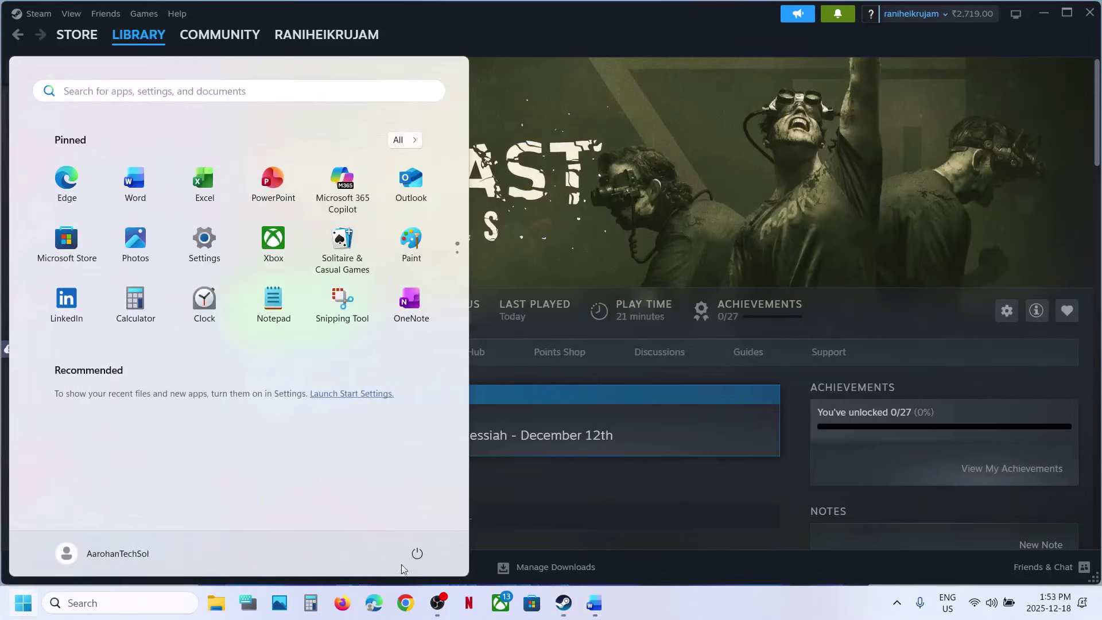
left_click(416, 552)
key("Escape")
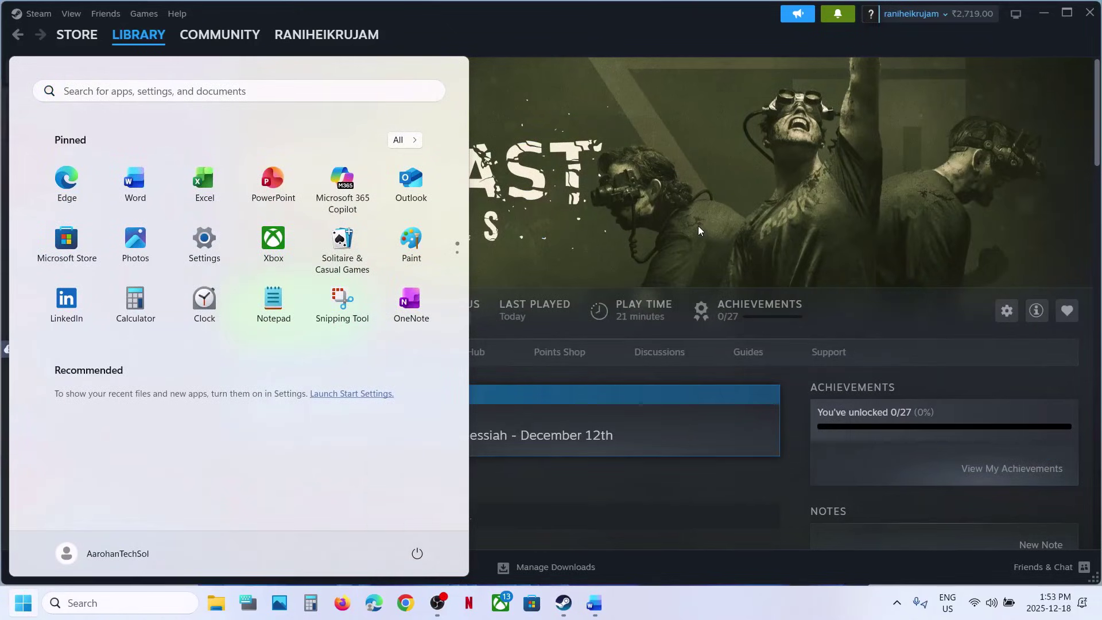
Switch to Word and highlight the Step 3 power-cycle phrases on unplugging the cable, turning off and restarting the router, and reconnecting power.
left_click(594, 602)
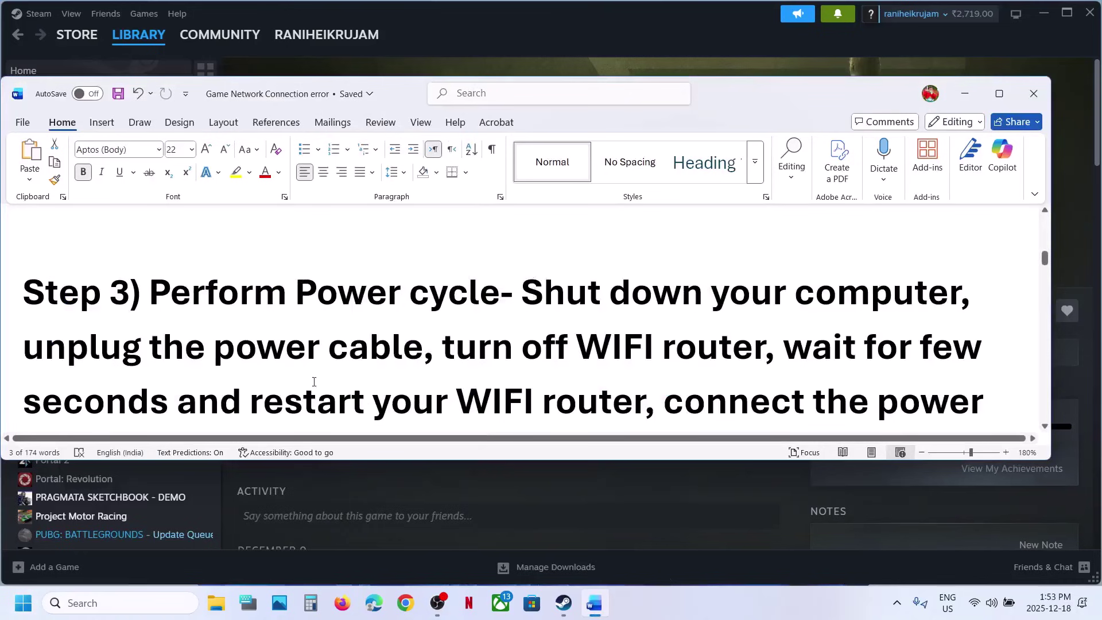
left_click_drag(37, 348, 422, 347)
scroll(499, 258, "down", 3)
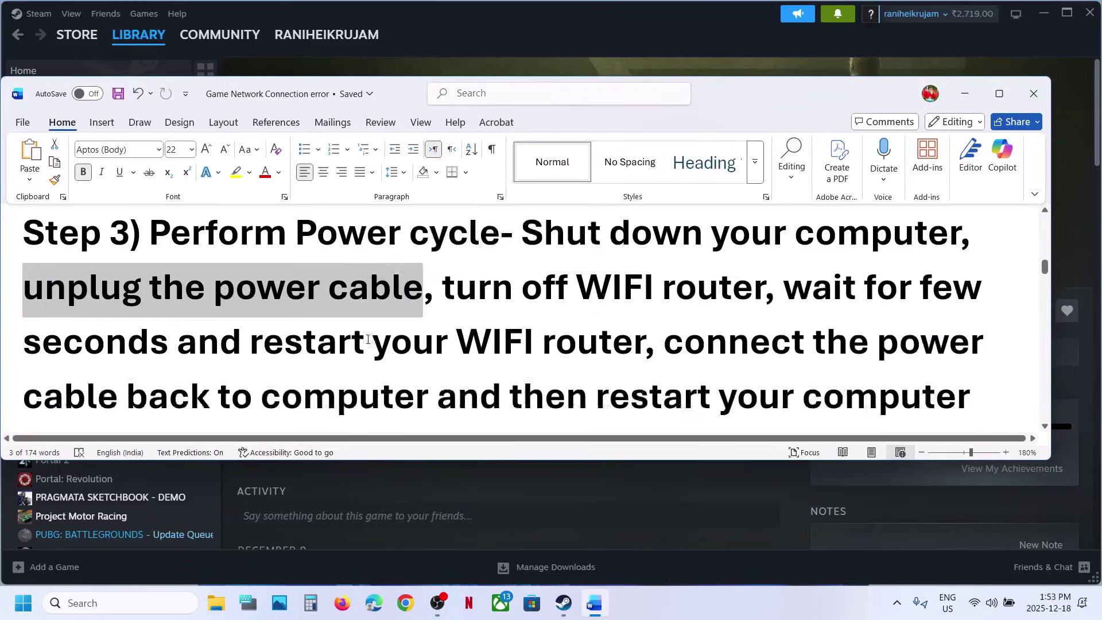
scroll(498, 226, "up", 2)
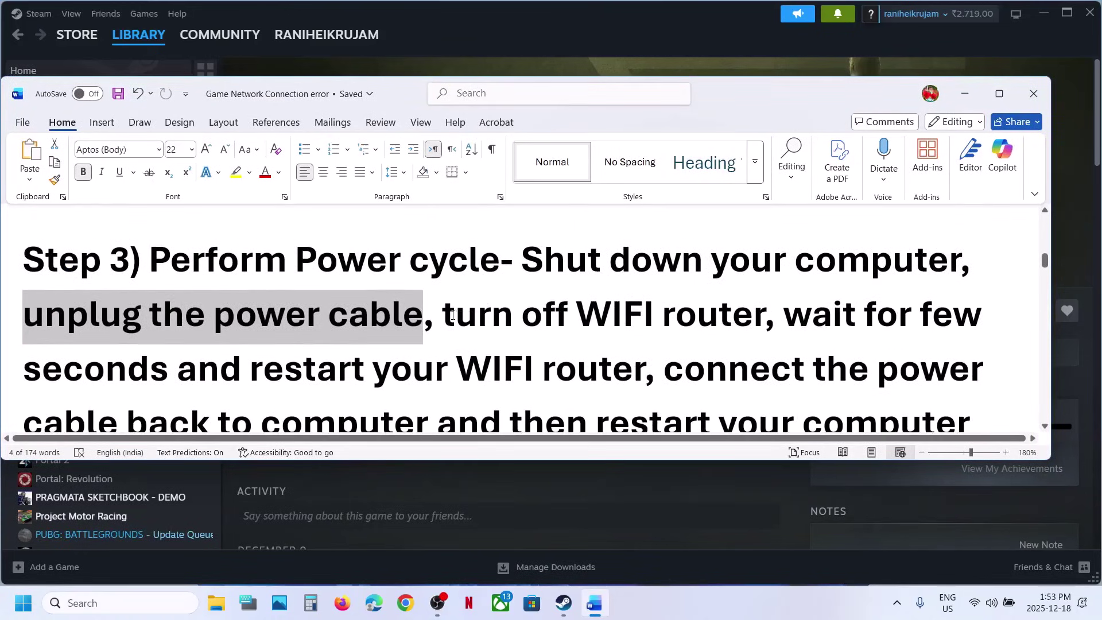
left_click_drag(453, 315, 686, 322)
left_click_drag(783, 319, 539, 370)
scroll(488, 369, "down", 1)
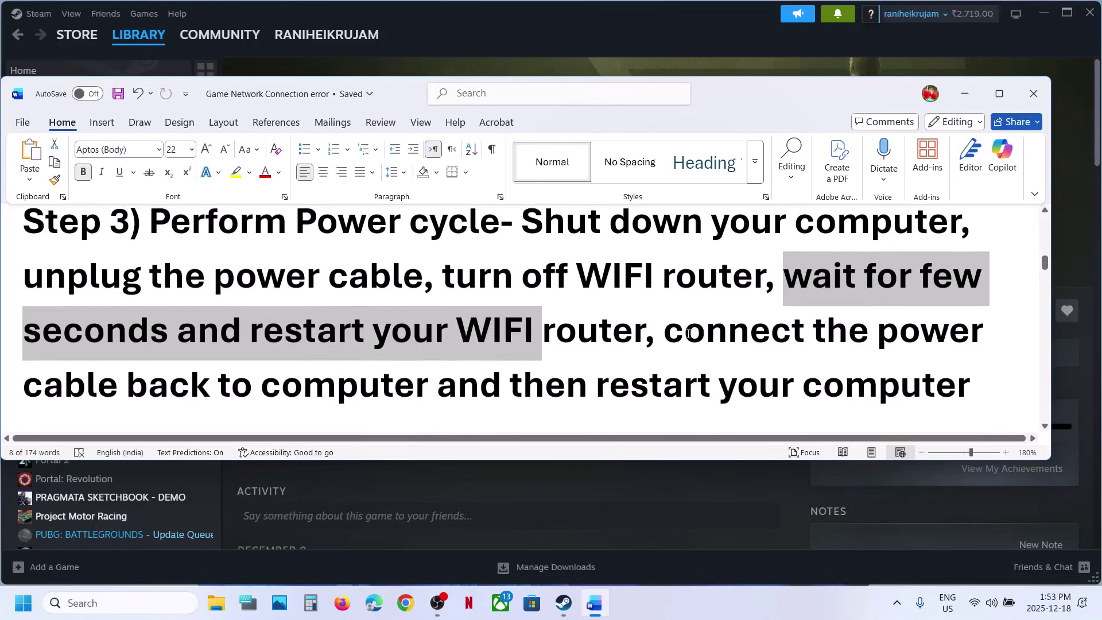
left_click_drag(688, 333, 975, 382)
scroll(396, 368, "down", 2)
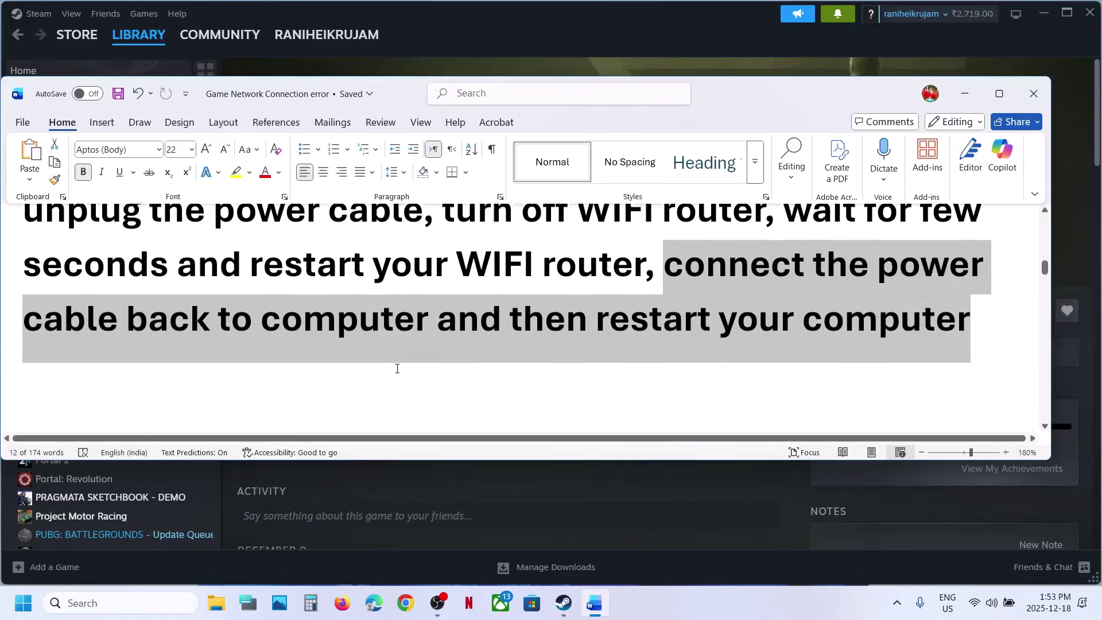
Look up the Step 4 Google DNS addresses in the document and open the Network and Sharing Center in Control Panel.
scroll(396, 368, "down", 3)
scroll(365, 371, "down", 1)
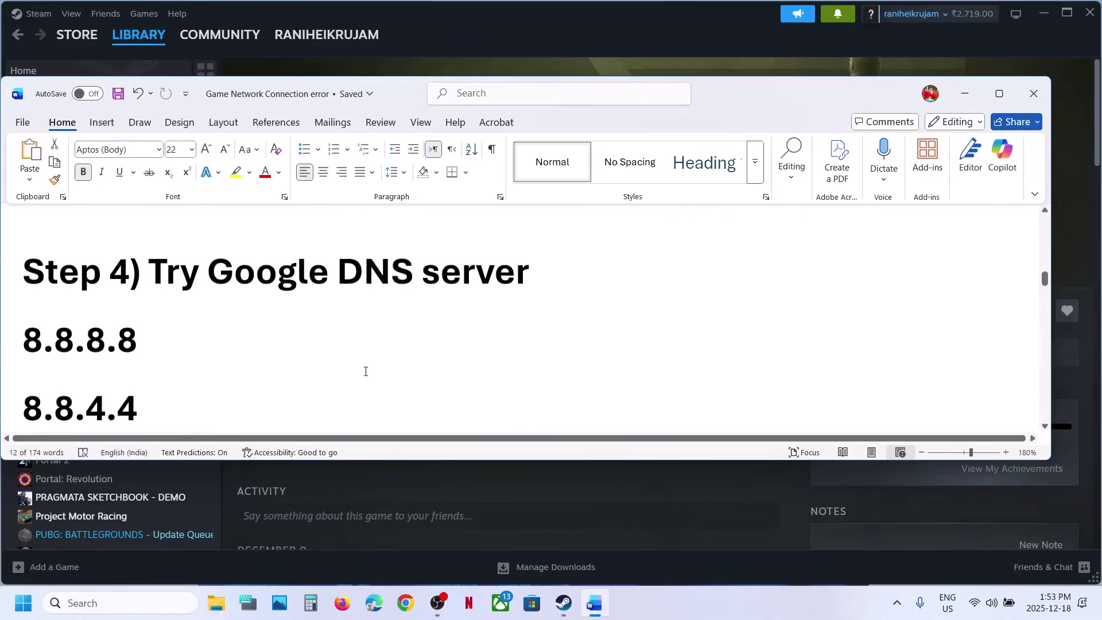
left_click(592, 37)
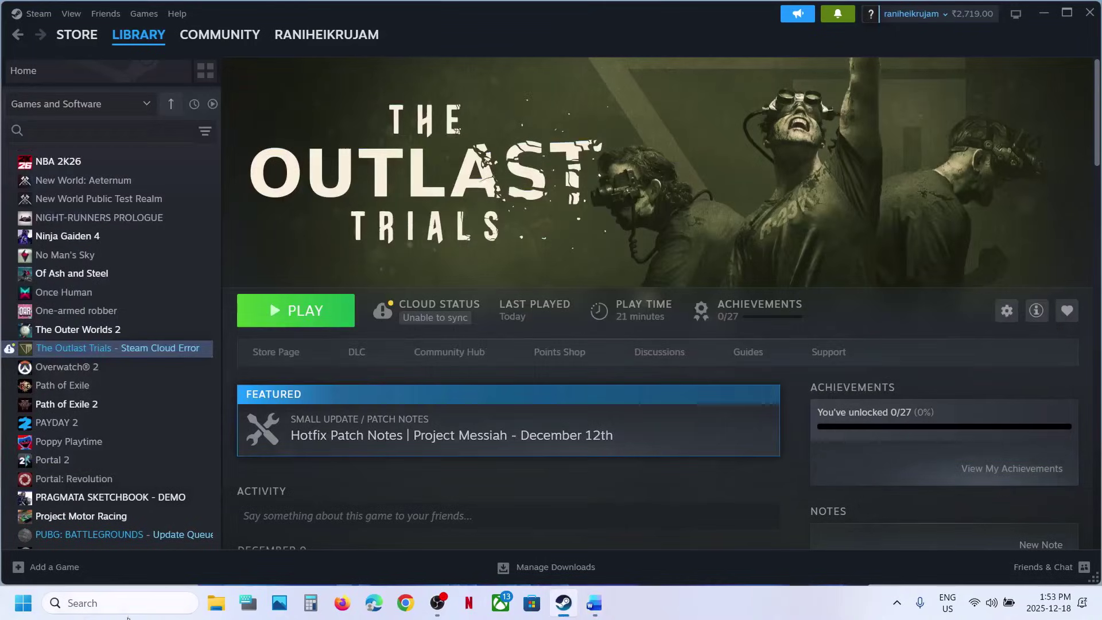
left_click(112, 604)
type("control panel")
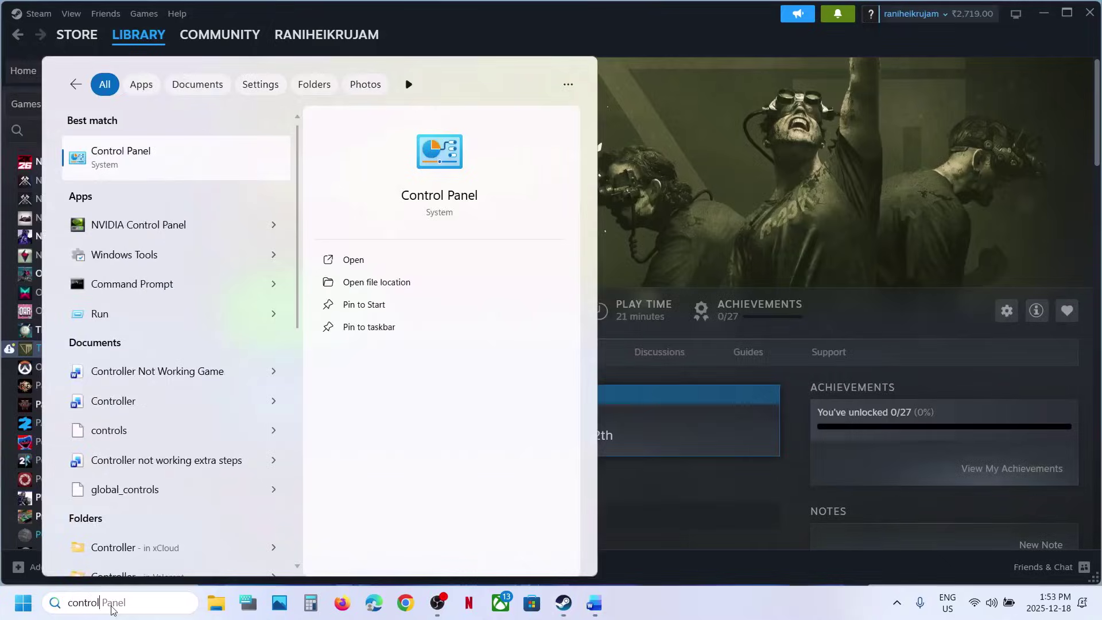
key("Return")
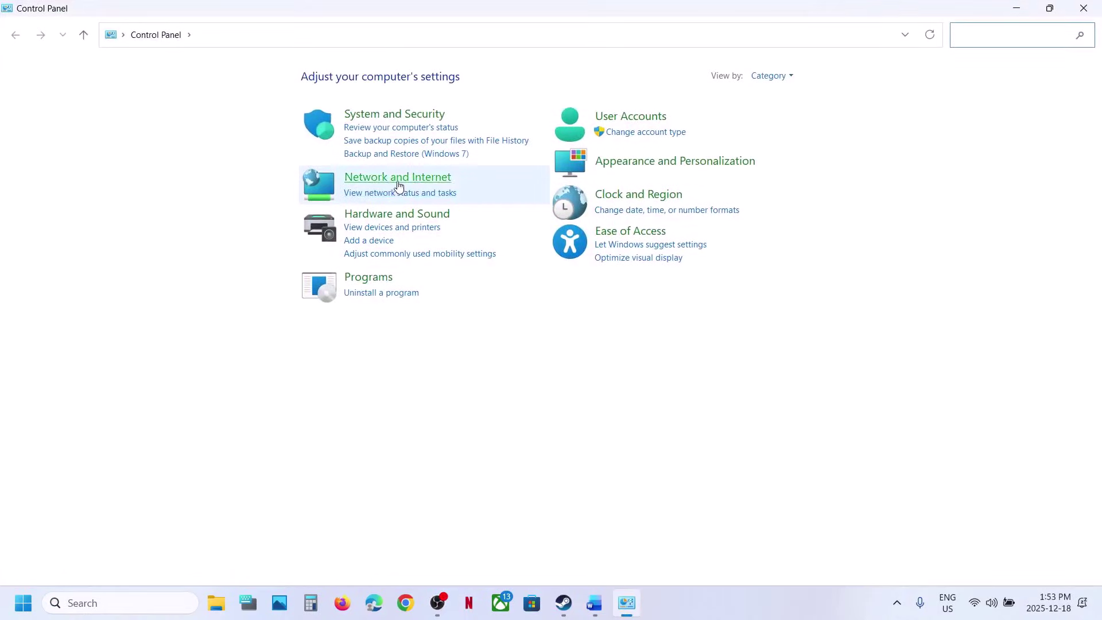
left_click(400, 184)
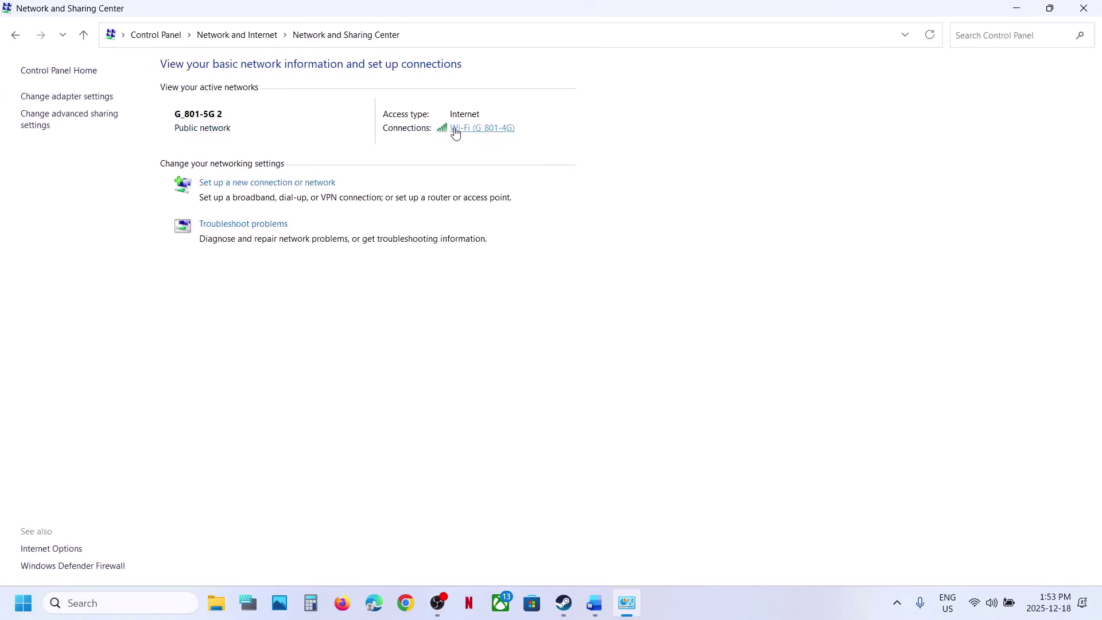
Open the Wi-Fi connection's Internet Protocol Version 4 properties and choose to use manually entered DNS server addresses.
left_click(456, 129)
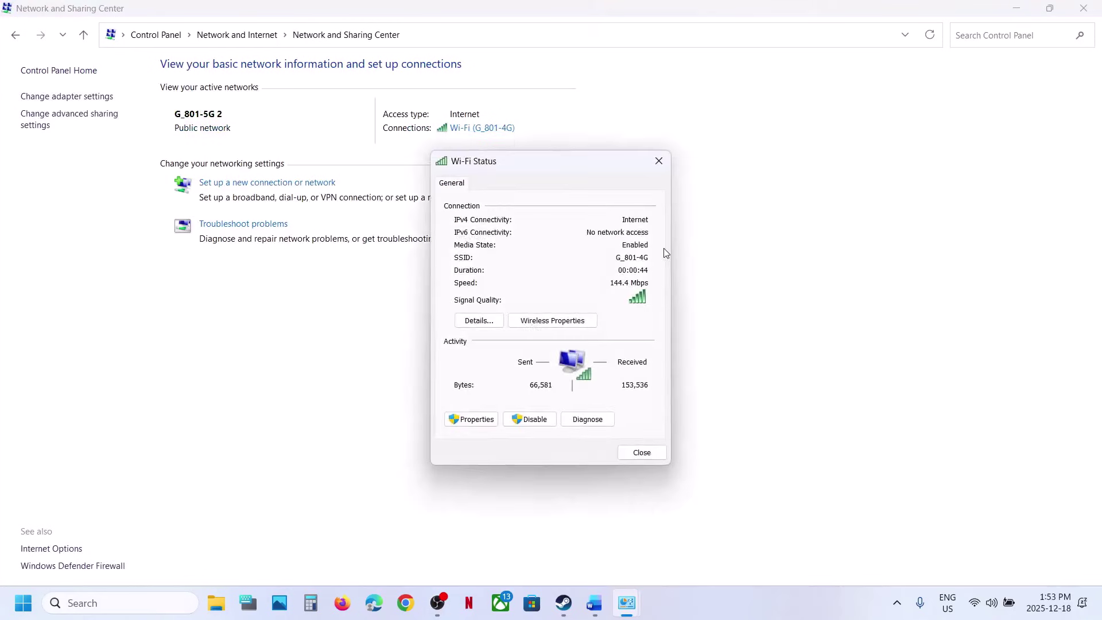
left_click(469, 419)
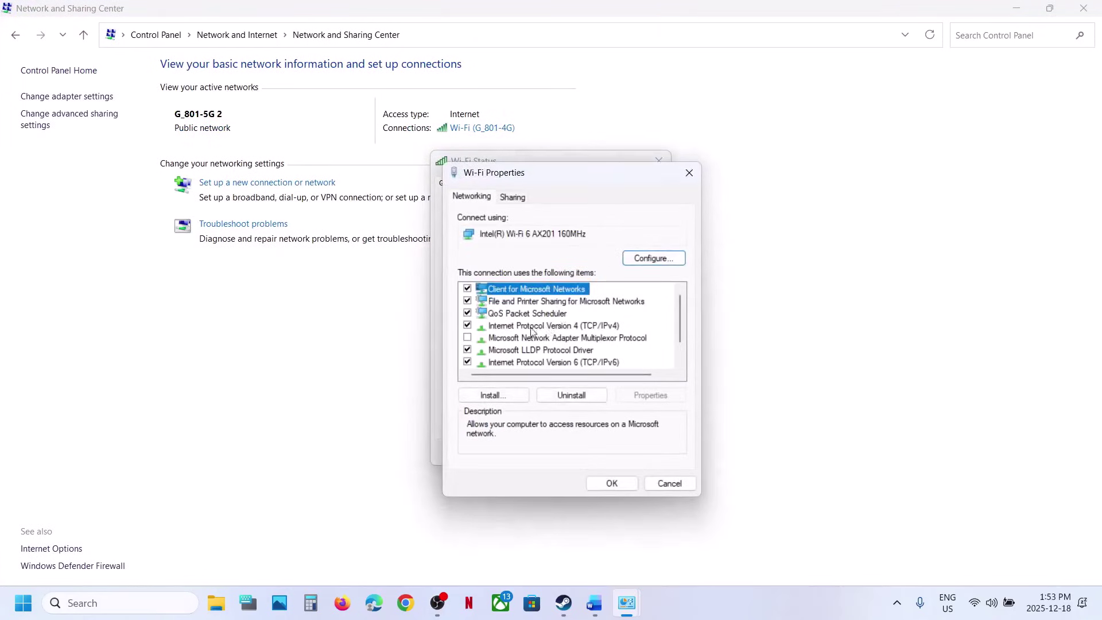
left_click(522, 325)
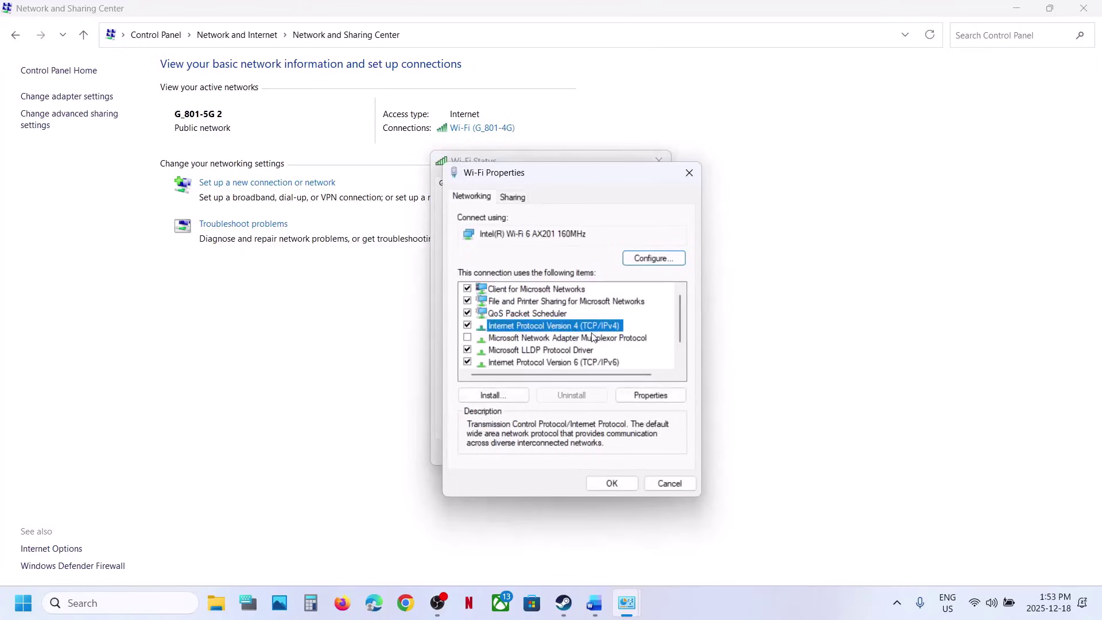
left_click(650, 397)
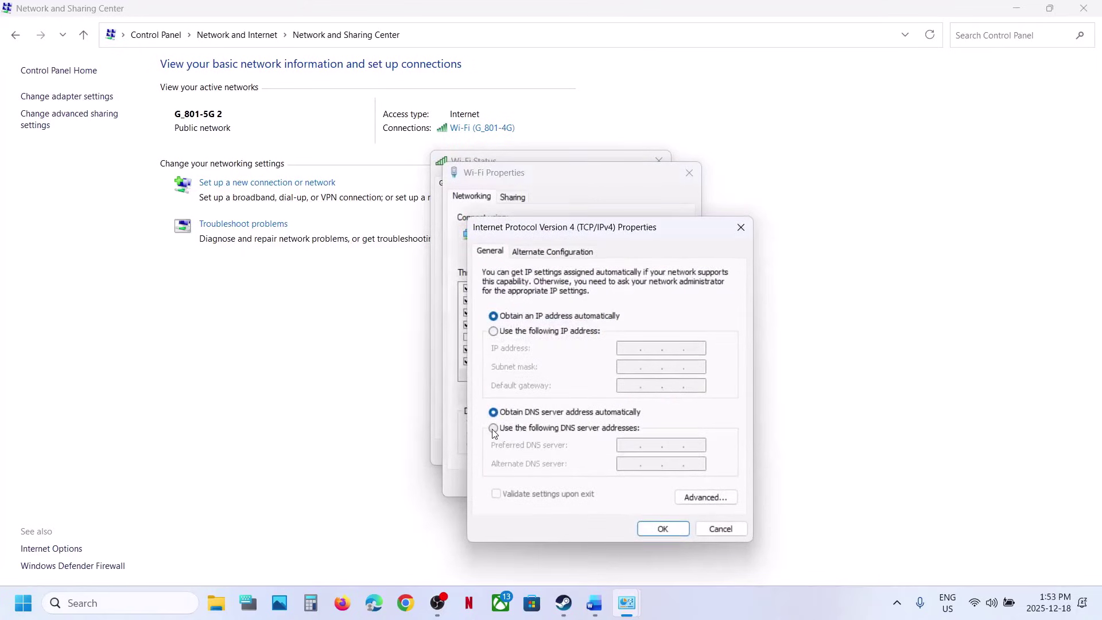
left_click(494, 428)
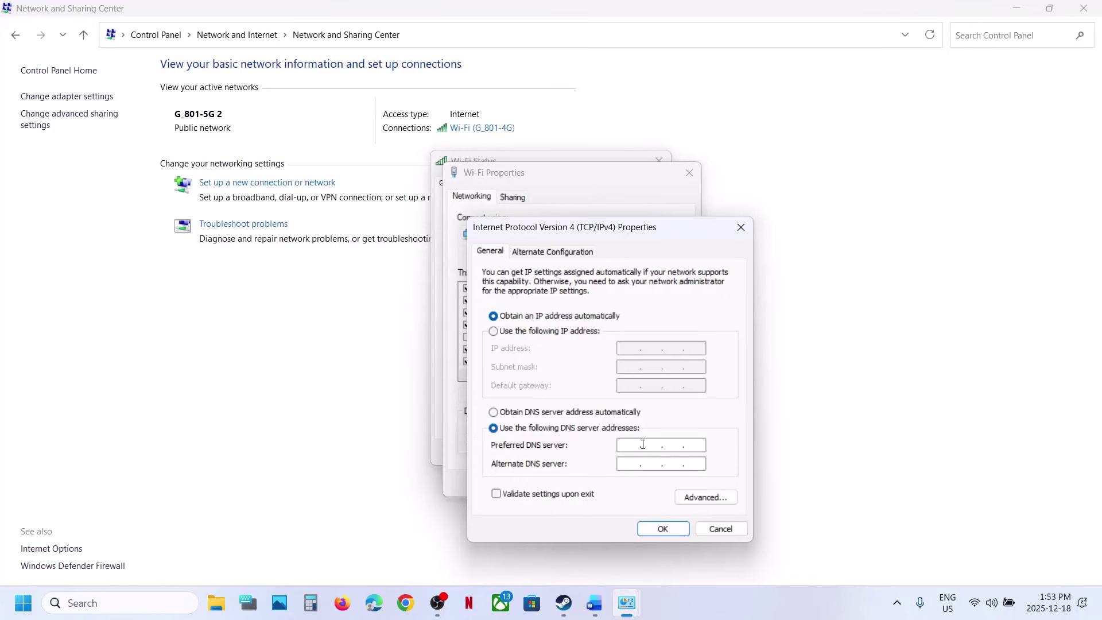
Set the preferred DNS server to 8.8.8.8 and alternate to 8.8.4.4, apply with validation upon exit, and close the troubleshooter and Wi-Fi status.
left_click(603, 605)
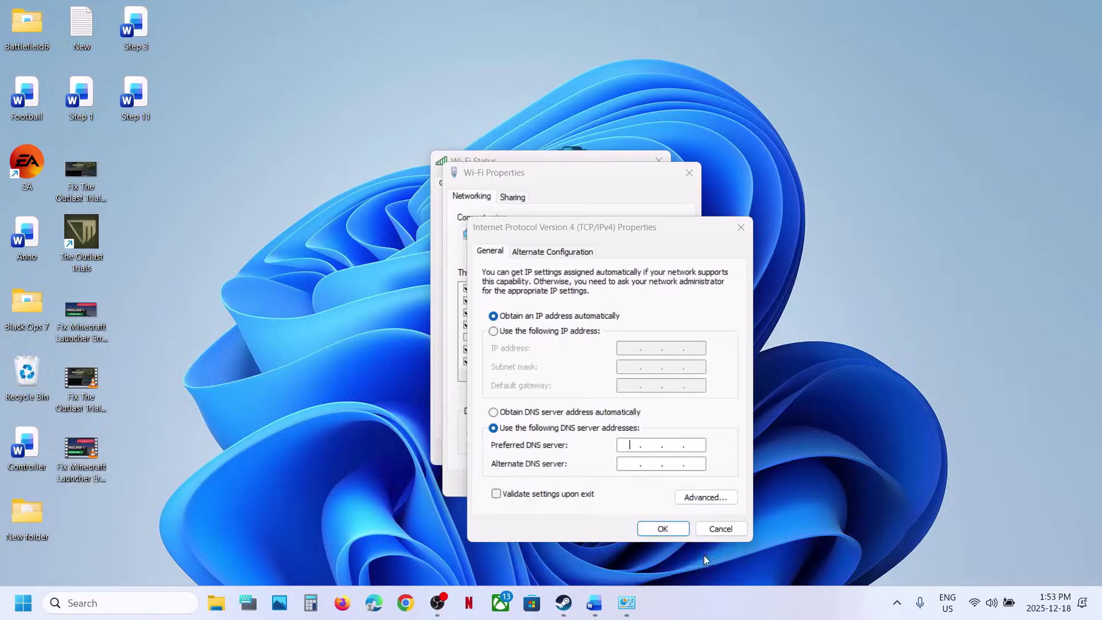
left_click(704, 556)
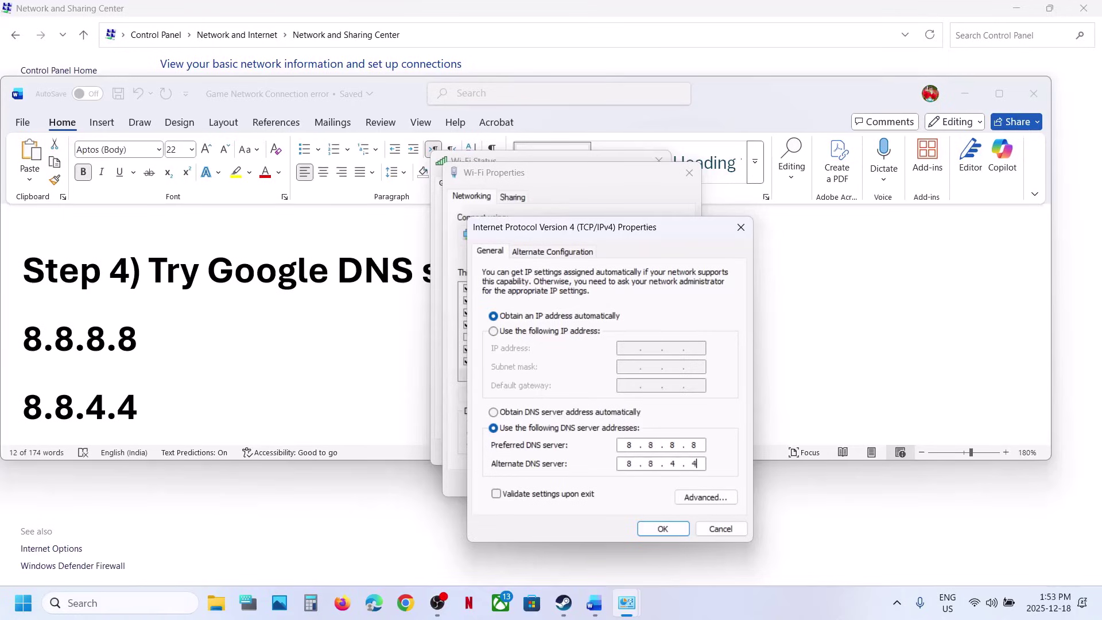
left_click(663, 528)
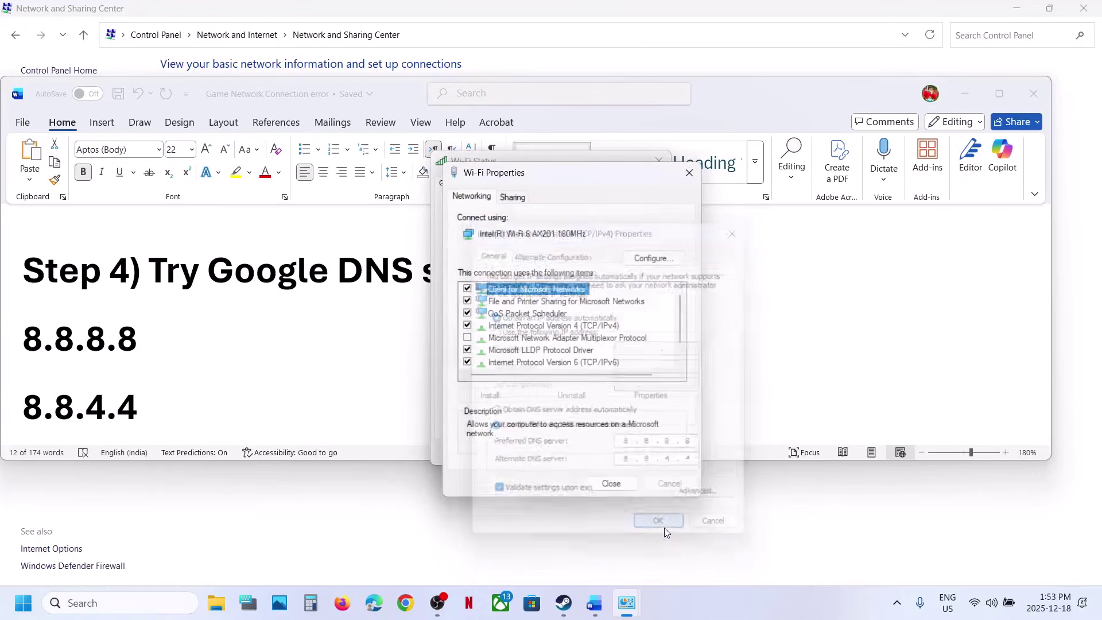
left_click(609, 483)
left_click(588, 418)
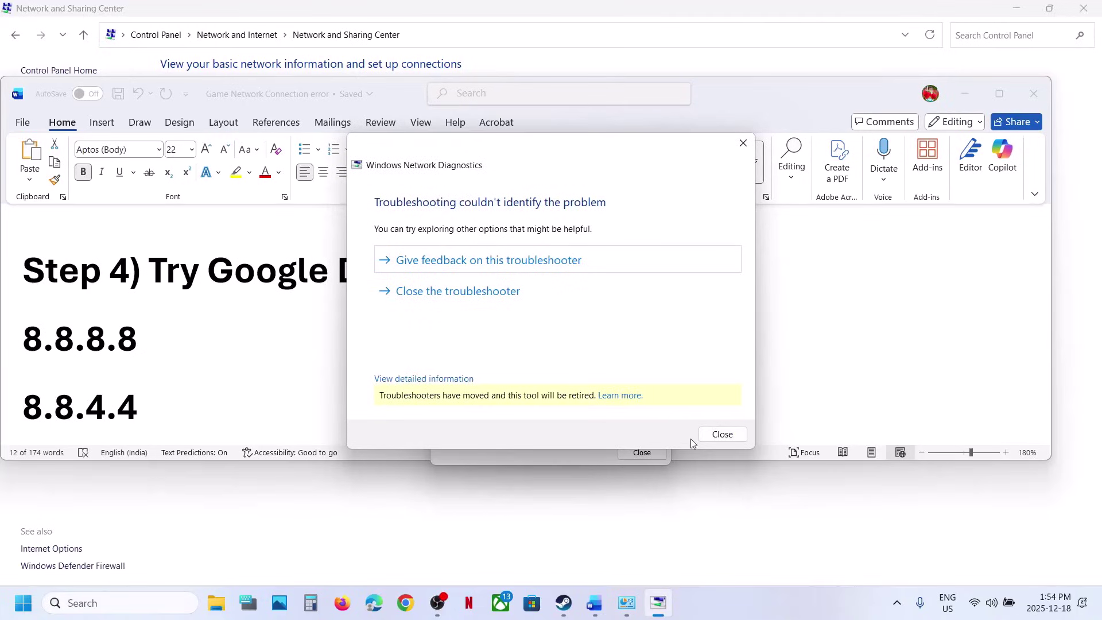
left_click(722, 435)
left_click(642, 453)
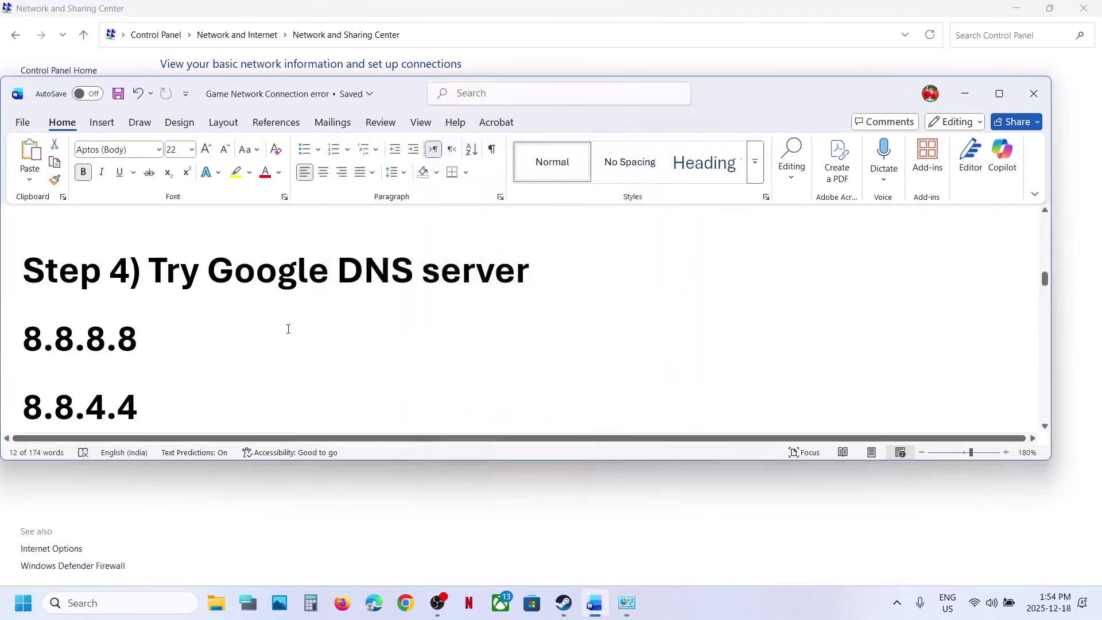
Find the 1.1.1.1 and 1.0.0.1 addresses in the document and reopen the Wi-Fi connection's IPv4 properties beside it.
scroll(288, 328, "down", 2)
scroll(288, 328, "down", 2)
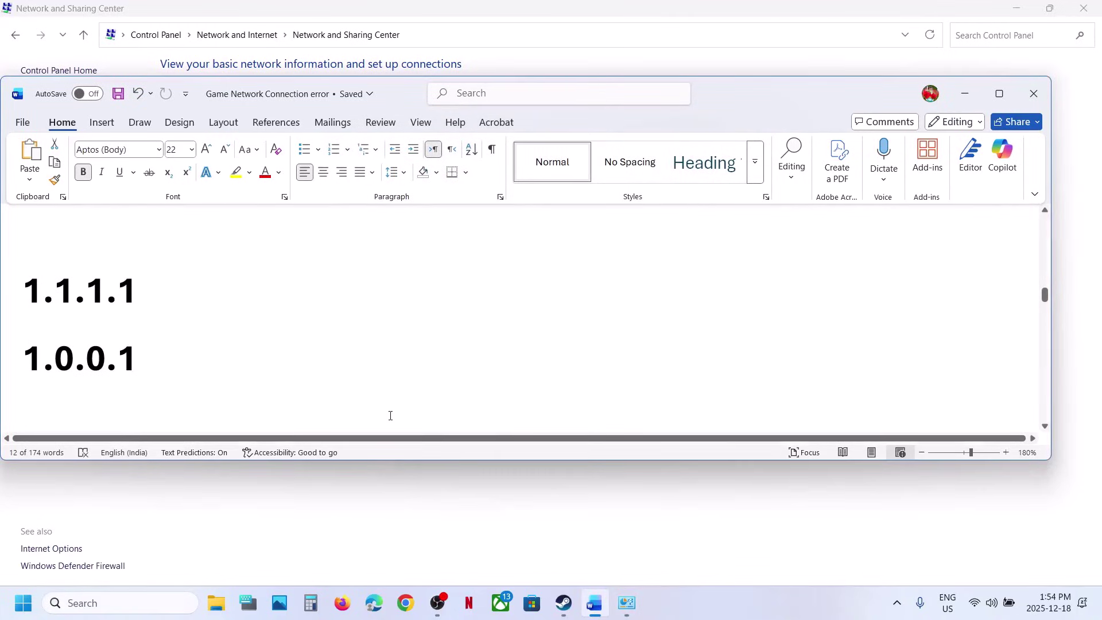
left_click(626, 603)
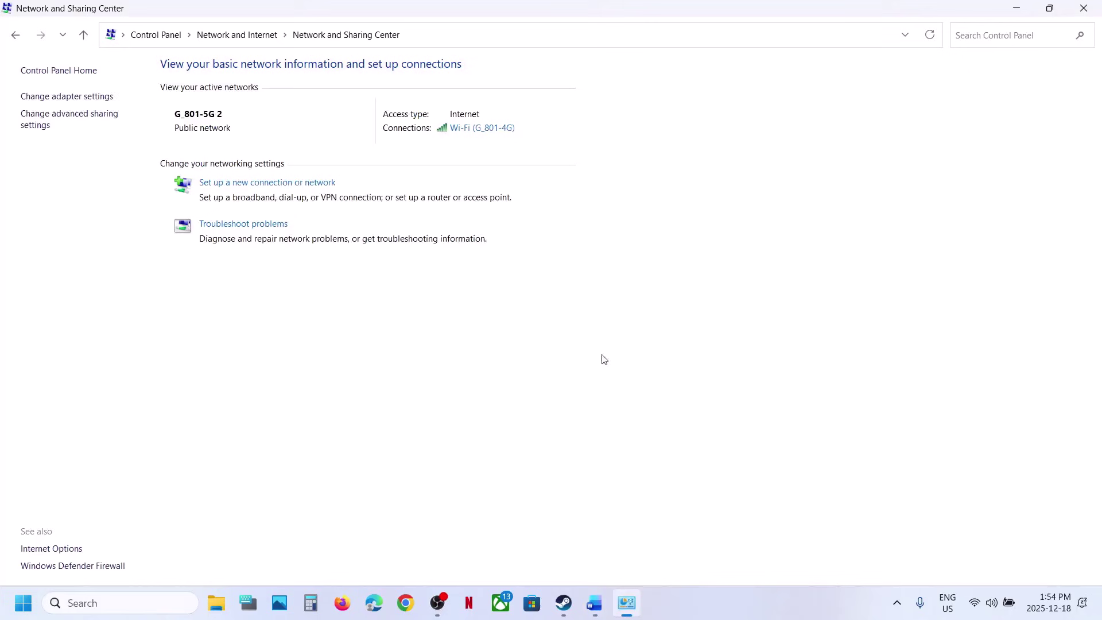
left_click(480, 129)
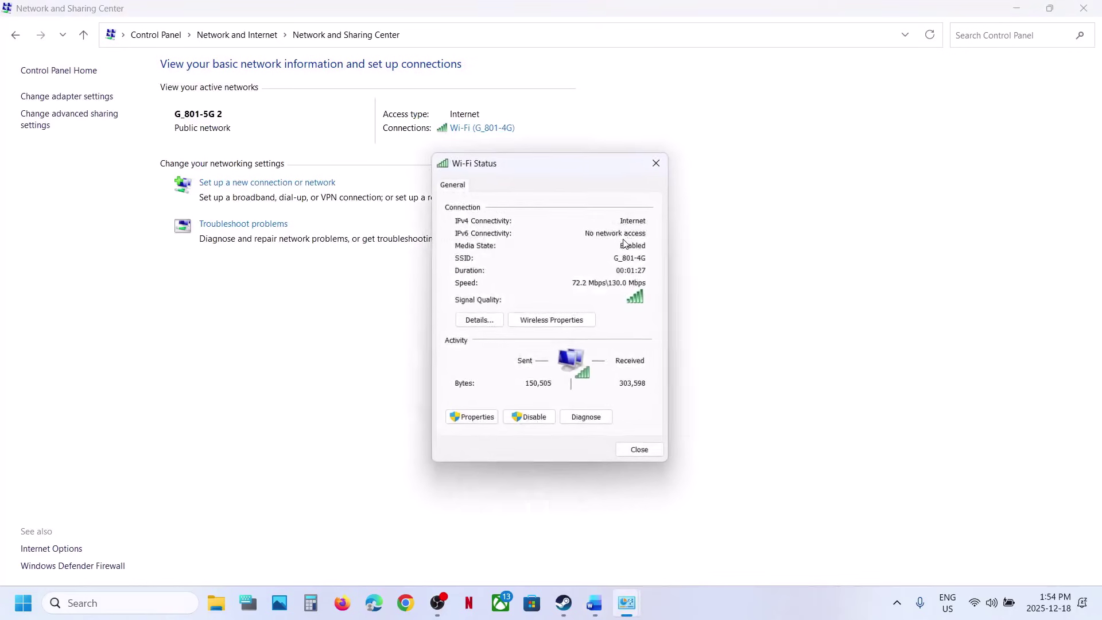
left_click(473, 420)
left_click(1016, 8)
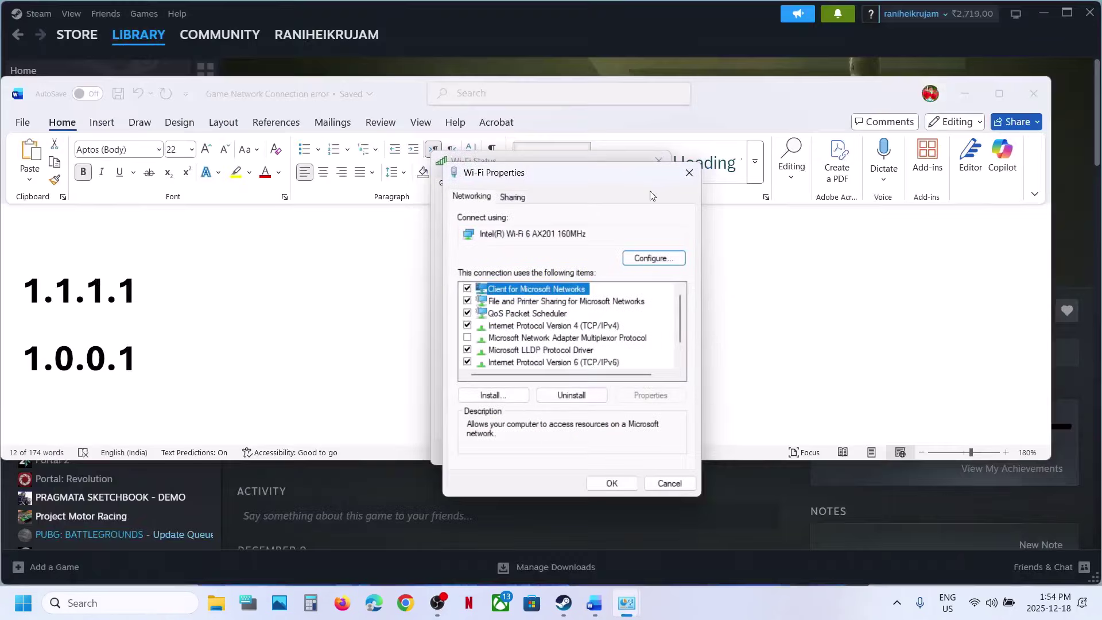
left_click(521, 326)
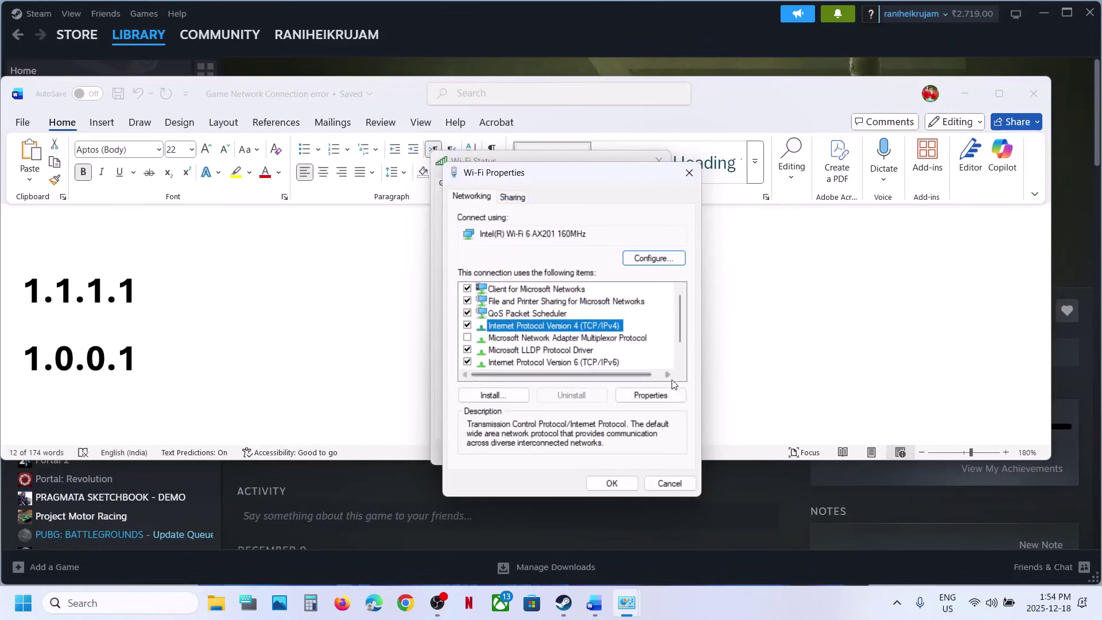
left_click(658, 395)
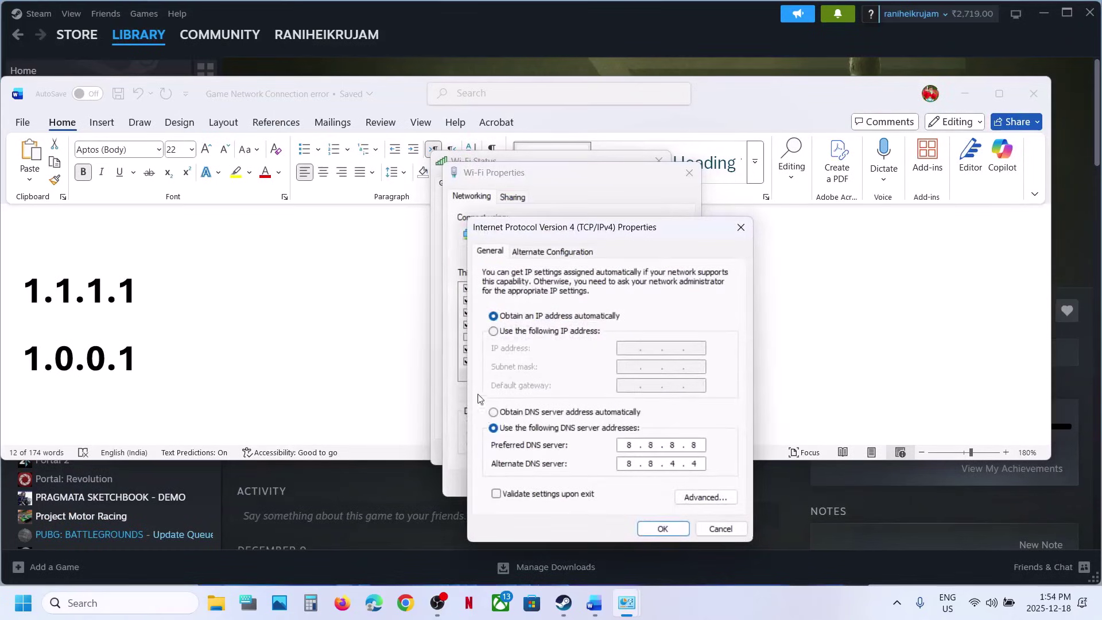
Set the preferred DNS server to 1.1.1.1 and alternate to 1.0.0.1, apply with validation upon exit, and close the troubleshooter and Wi-Fi status.
left_click(492, 413)
left_click(493, 428)
left_click(648, 533)
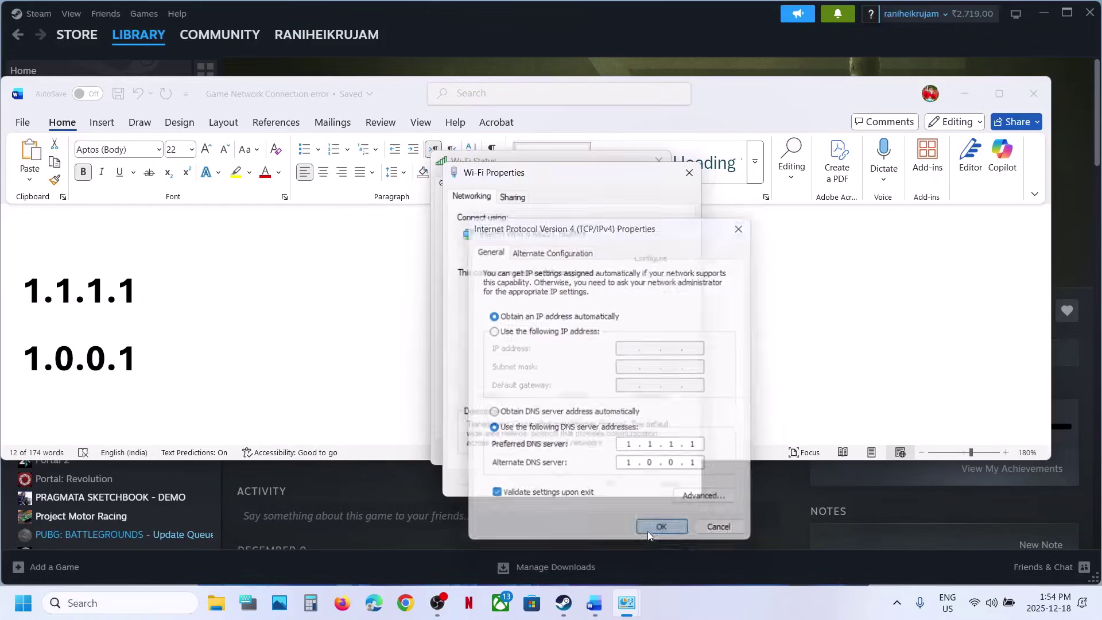
left_click(614, 484)
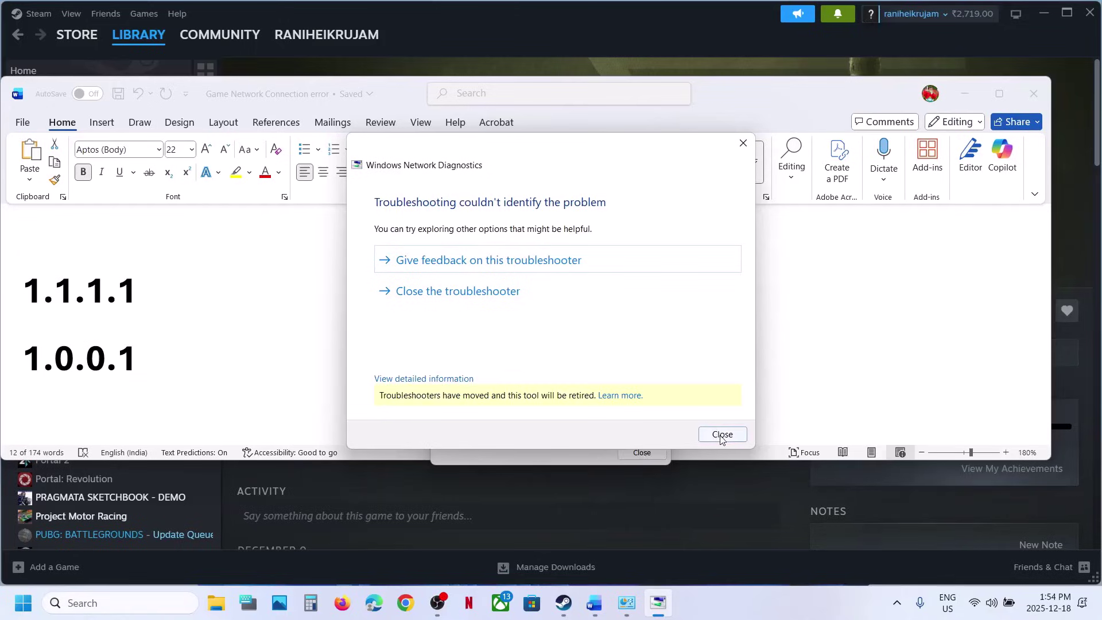
left_click(721, 434)
left_click(641, 452)
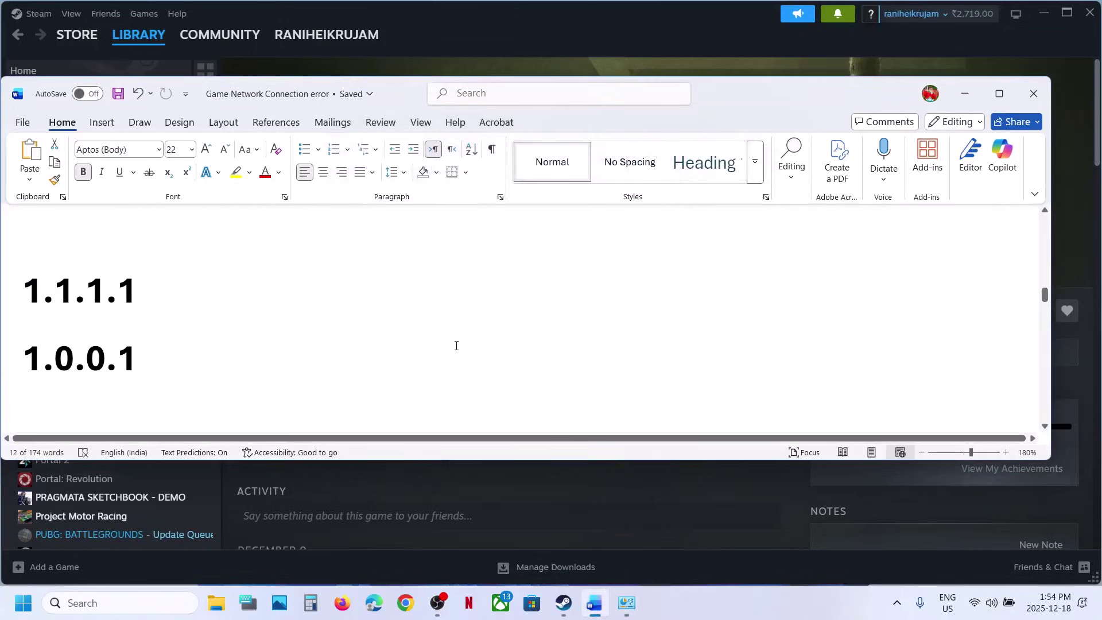
Disable Internet Protocol Version 6 (TCP/IPv6) in the Wi-Fi connection's properties and apply the change.
left_click(626, 602)
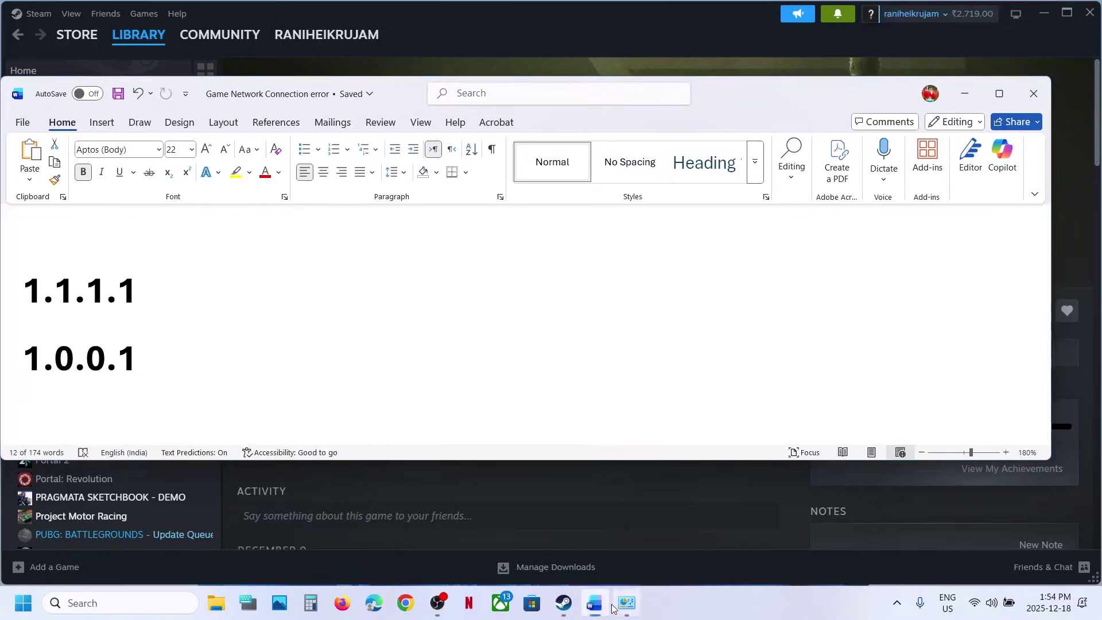
left_click(465, 128)
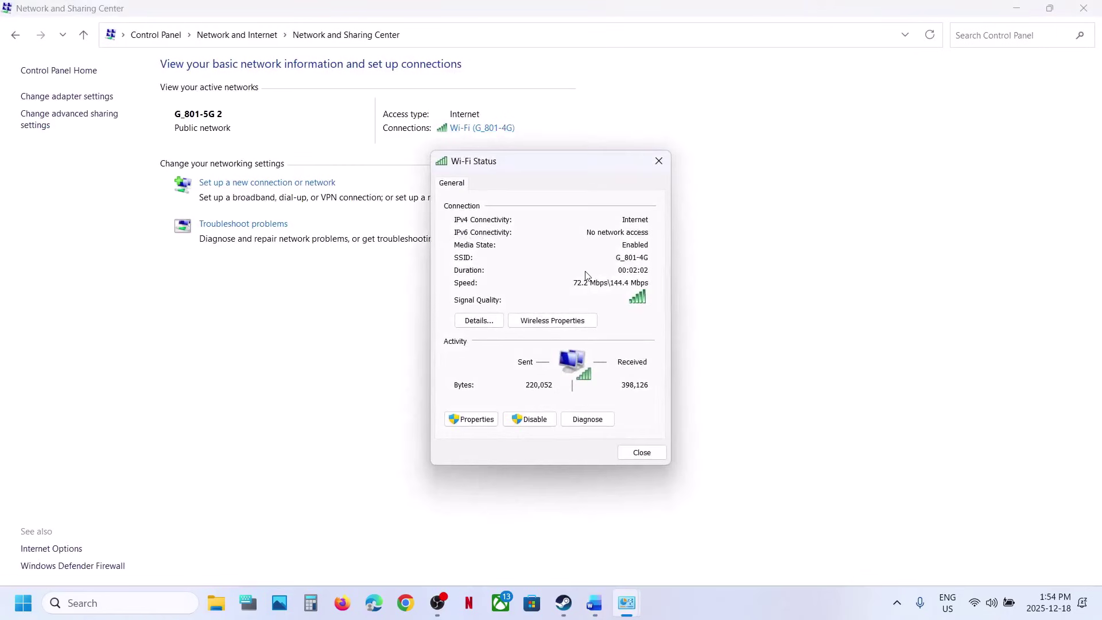
left_click(472, 418)
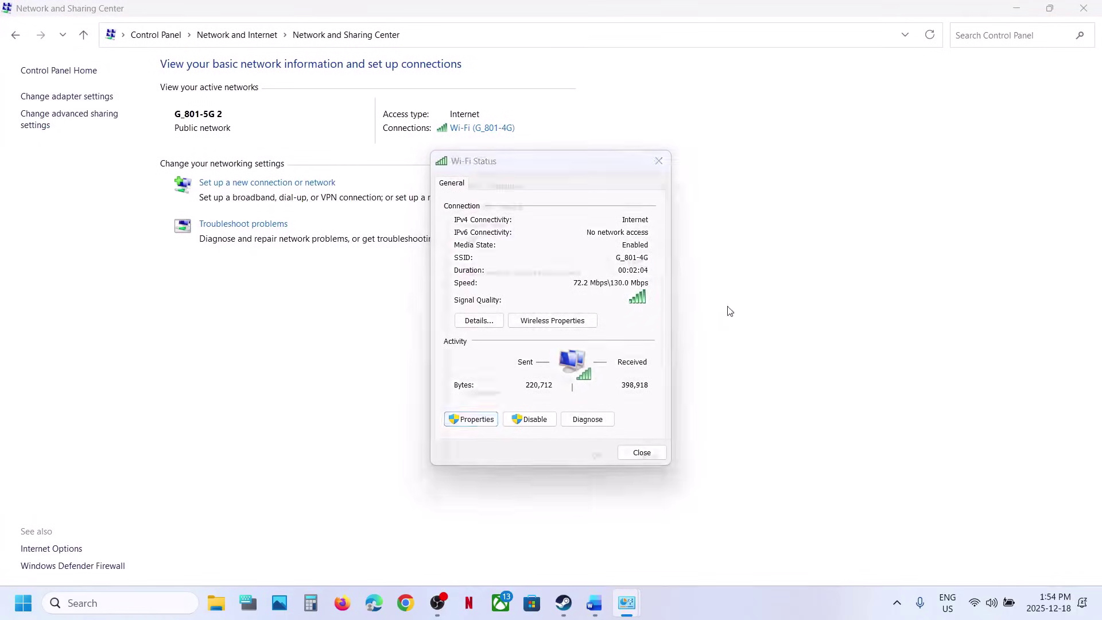
left_click(680, 368)
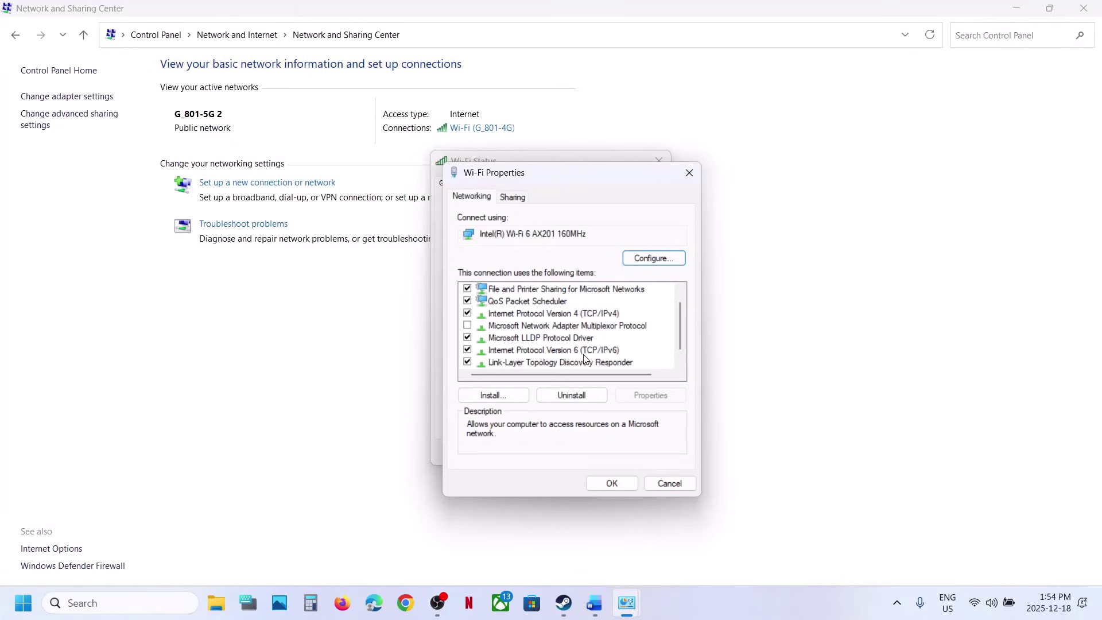
left_click(467, 350)
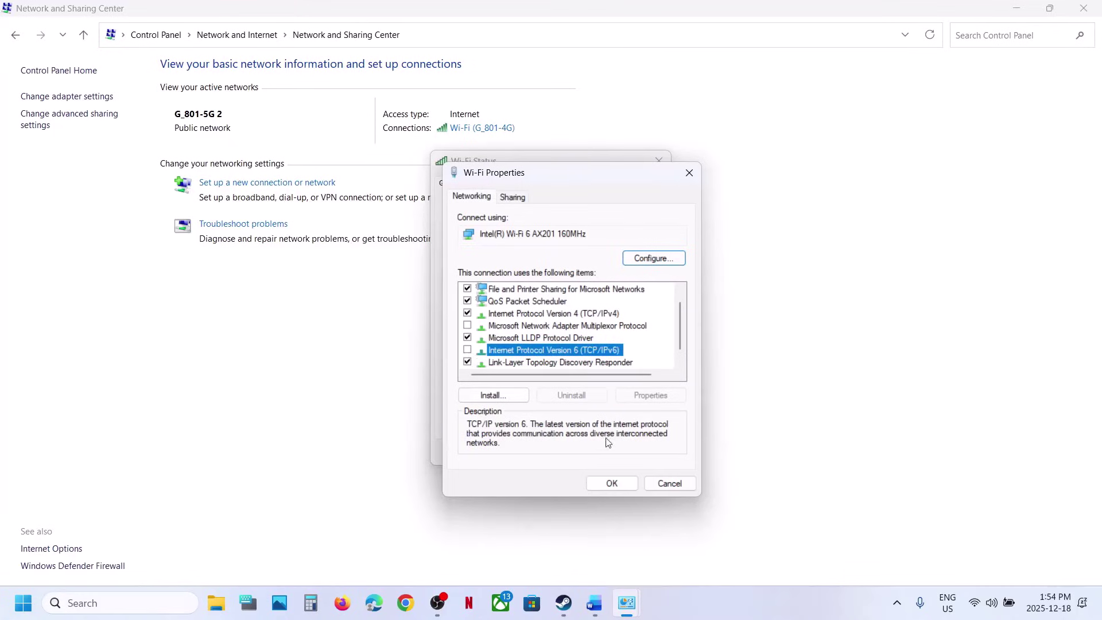
left_click(599, 481)
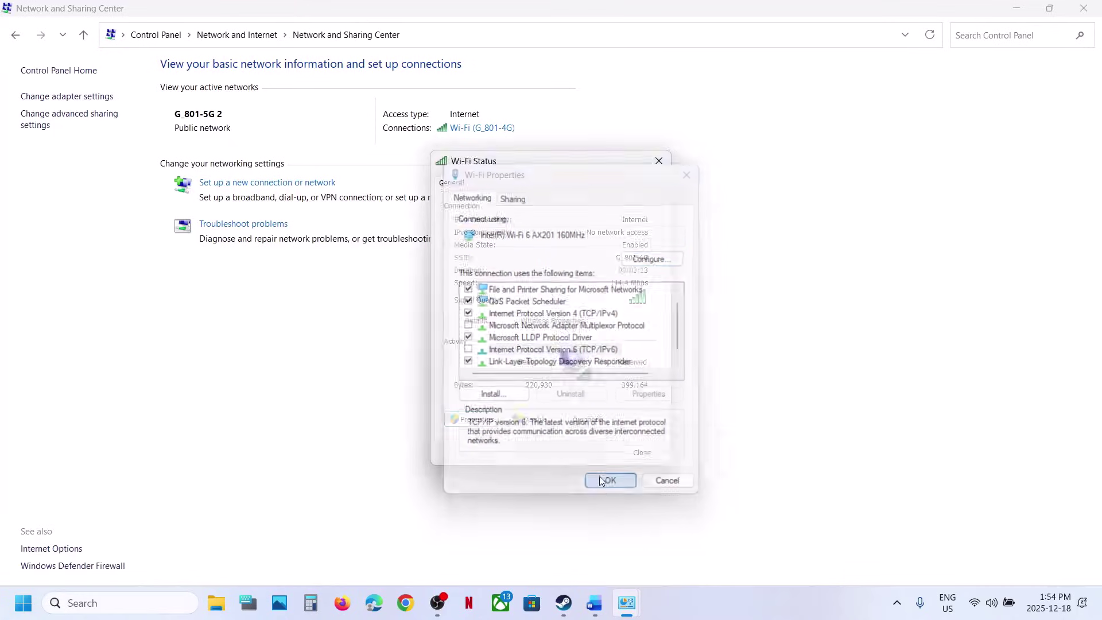
Reopen the Wi-Fi connection's properties, re-enable Internet Protocol Version 6 (TCP/IPv6) and apply the change.
left_click(567, 605)
left_click(567, 607)
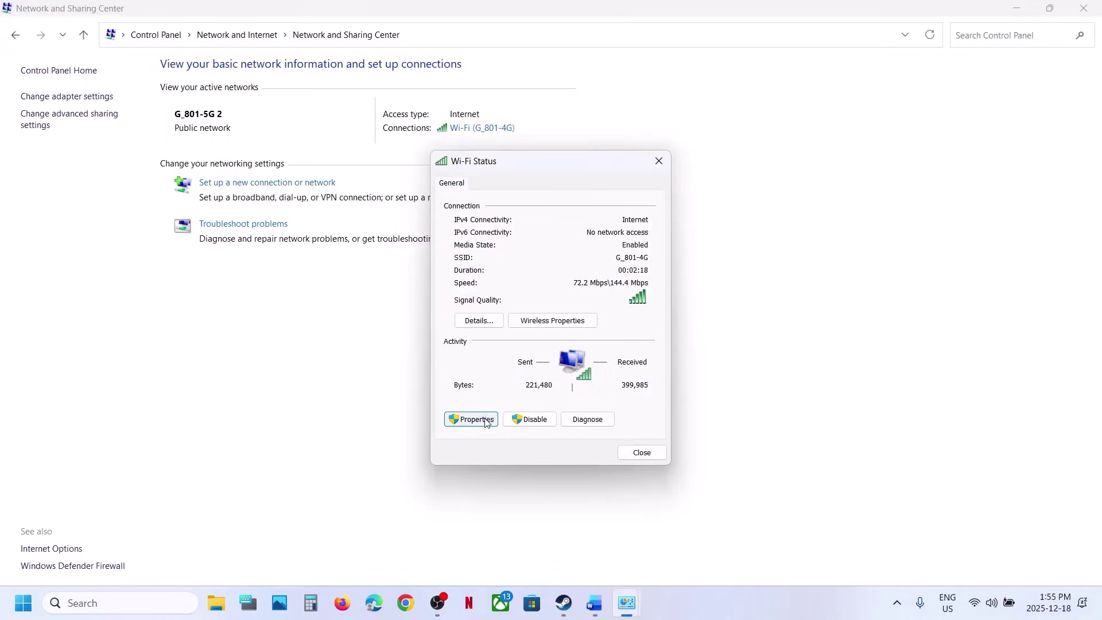
left_click(490, 420)
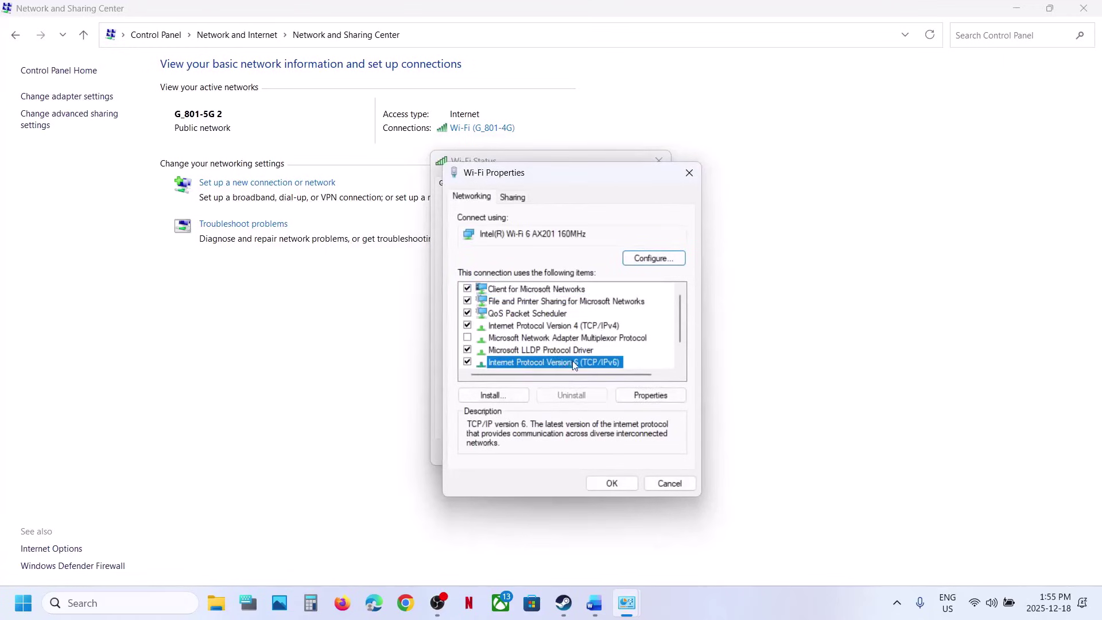
left_click(622, 484)
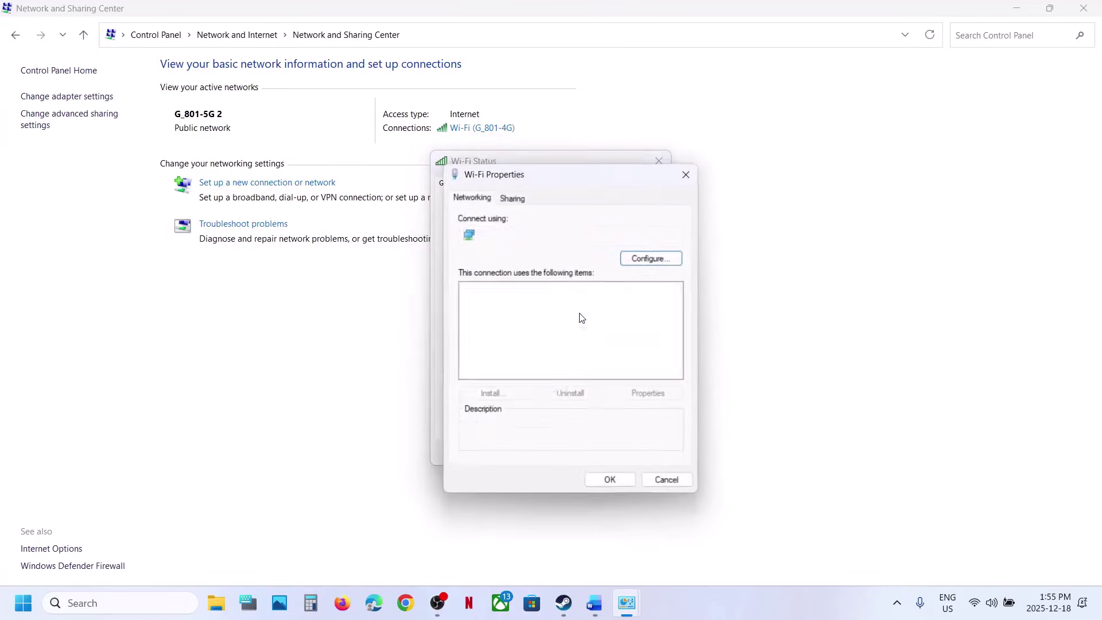
Set the Wi-Fi connection's IPv4 properties to obtain the DNS server address automatically, apply, and close the Wi-Fi status.
left_click(548, 326)
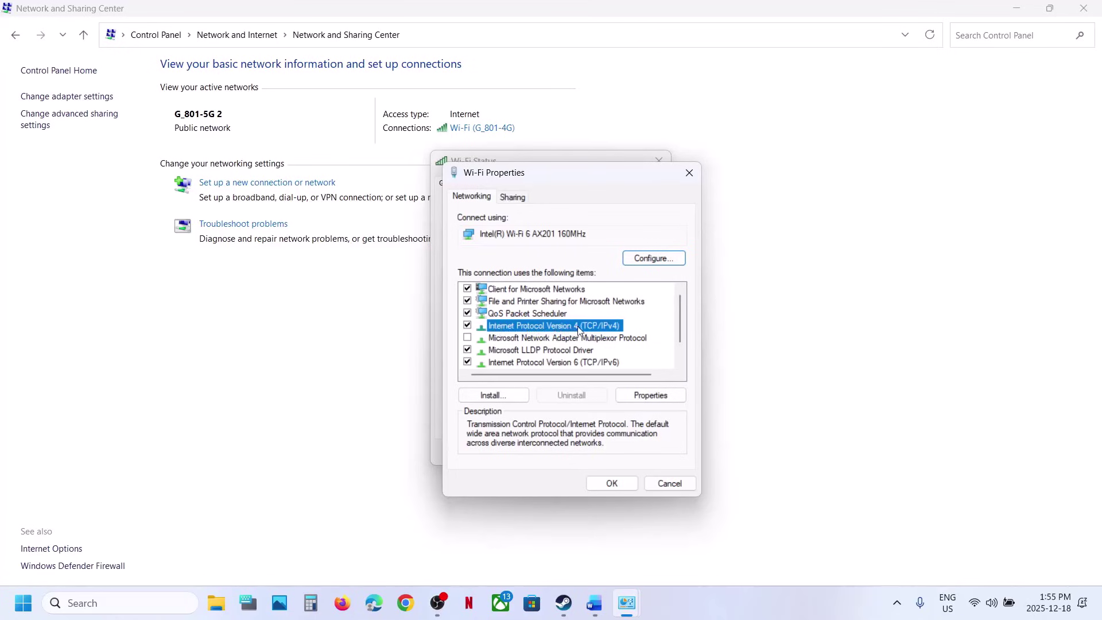
left_click(650, 395)
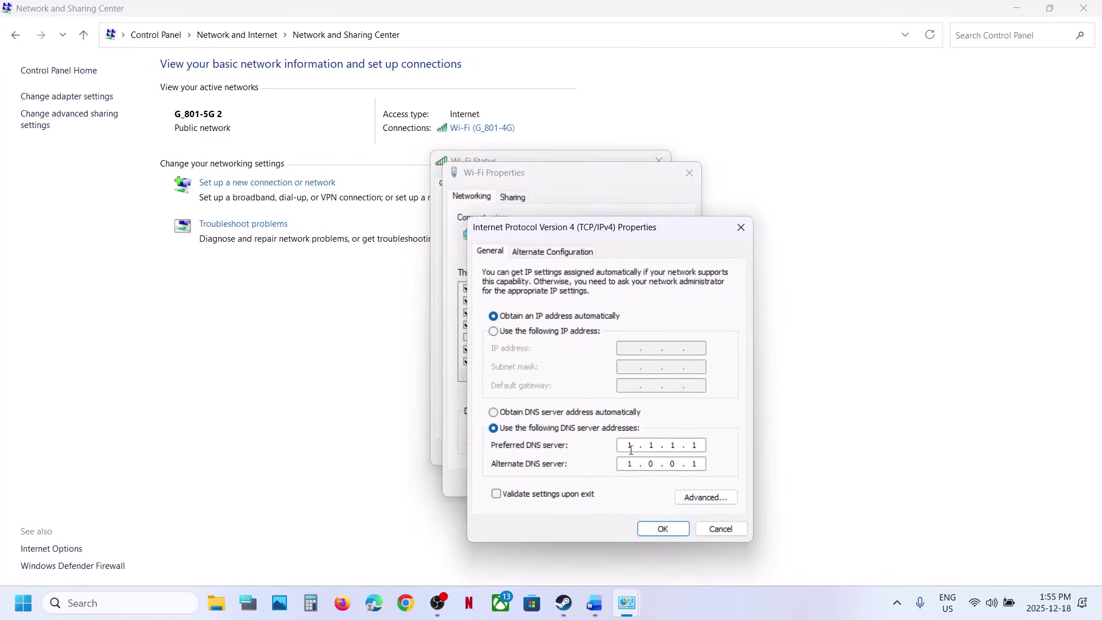
left_click(493, 412)
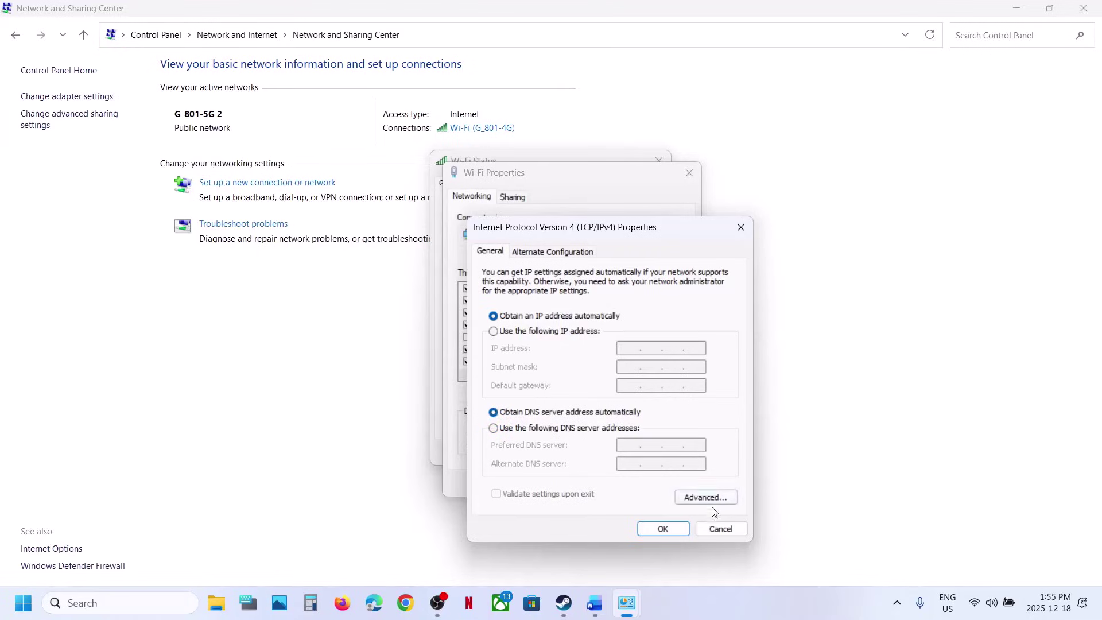
left_click(663, 528)
left_click(612, 483)
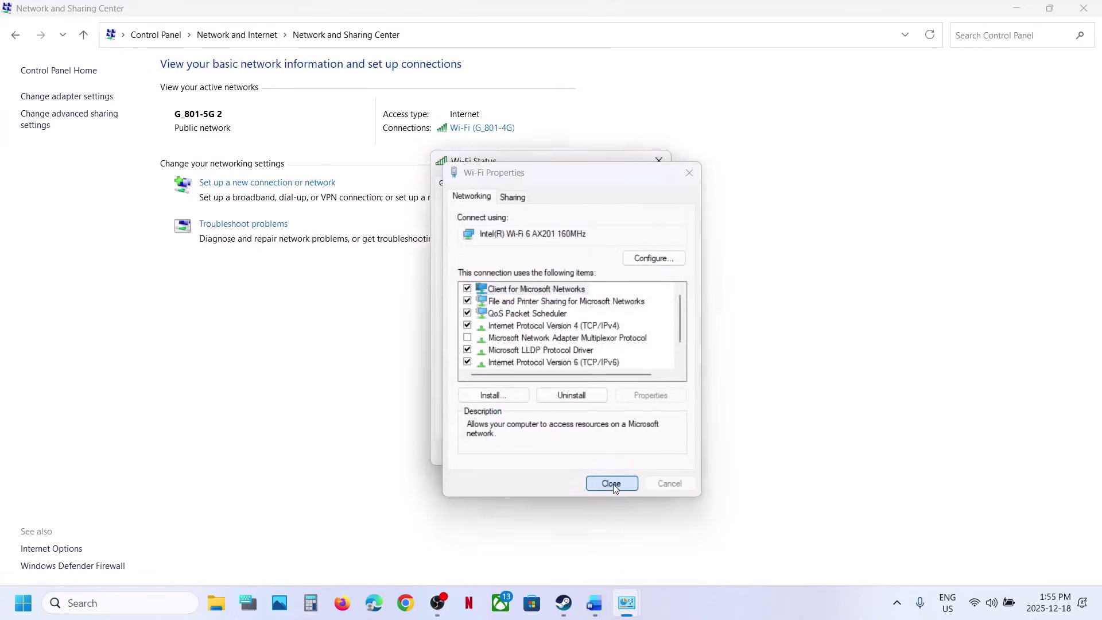
left_click(642, 453)
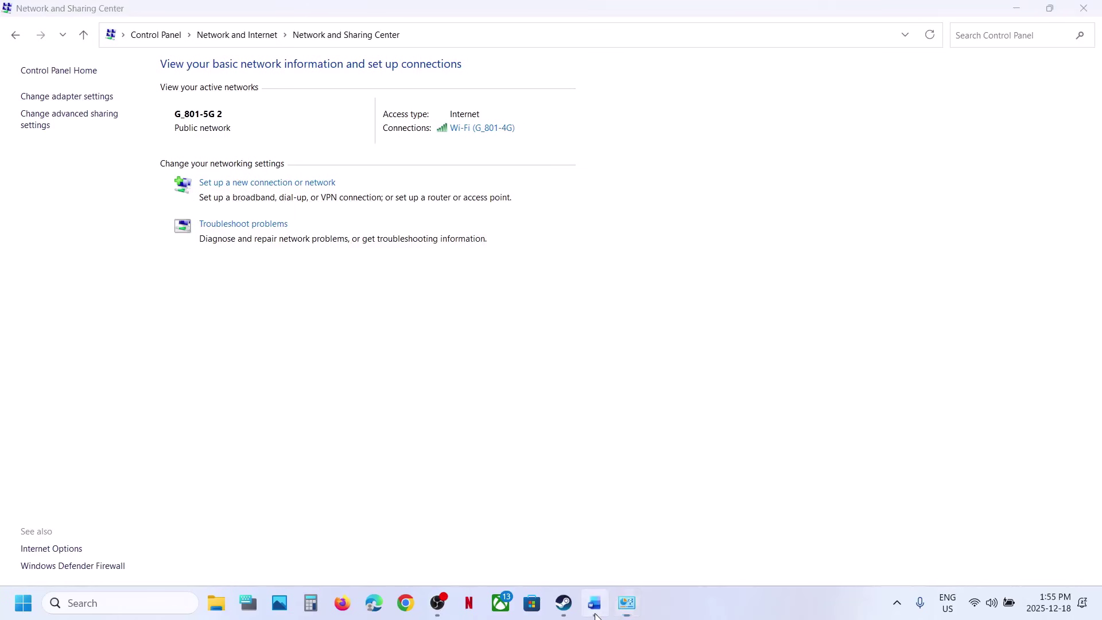
Find Step 6 in the Word document, then switch to Steam and browse The Outlast Trials' local files.
left_click(594, 602)
scroll(415, 290, "down", 5)
scroll(415, 289, "down", 2)
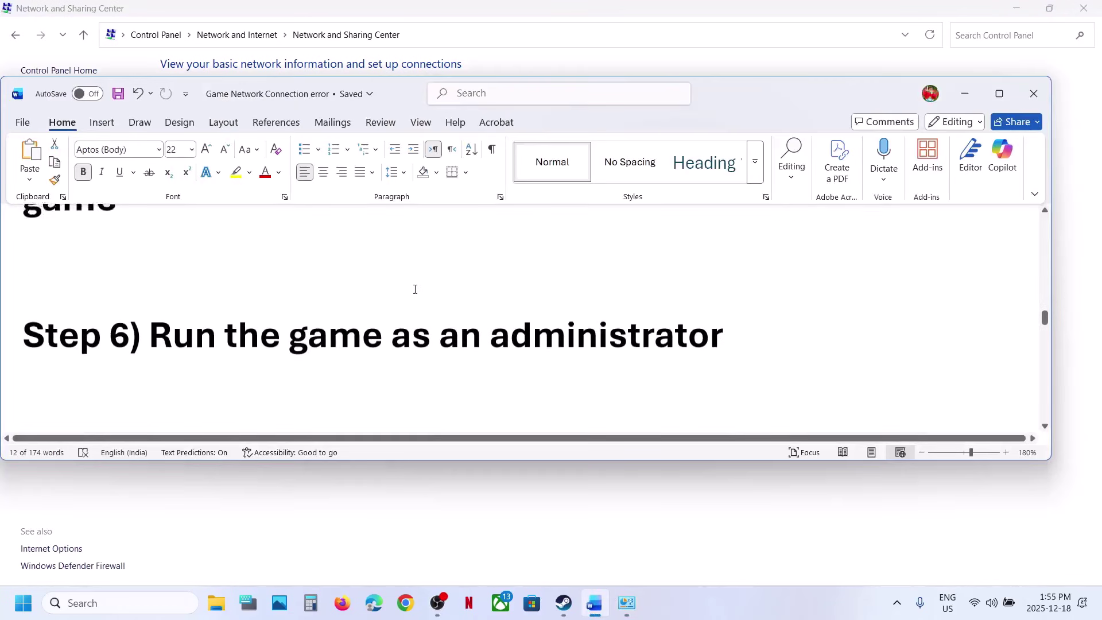
left_click(561, 602)
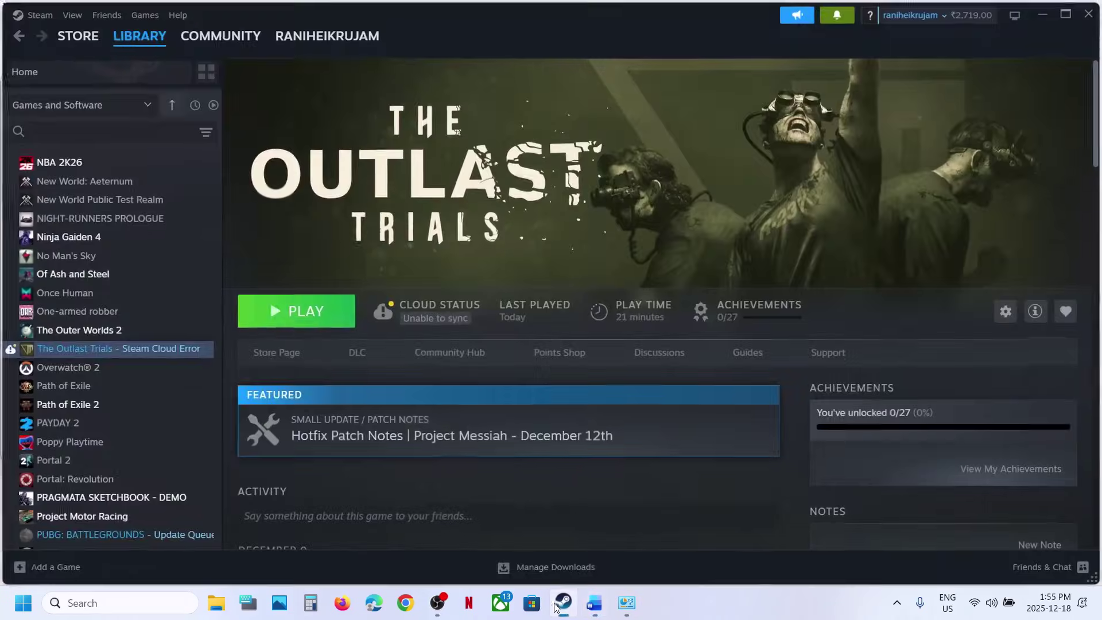
right_click(141, 348)
mouse_move(197, 422)
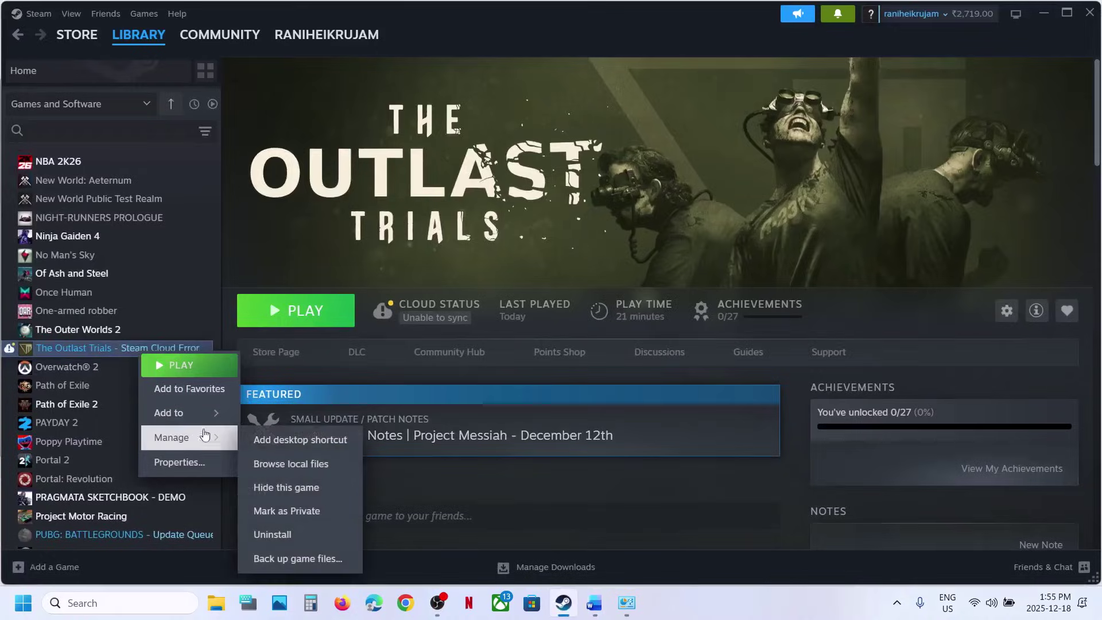
left_click(321, 457)
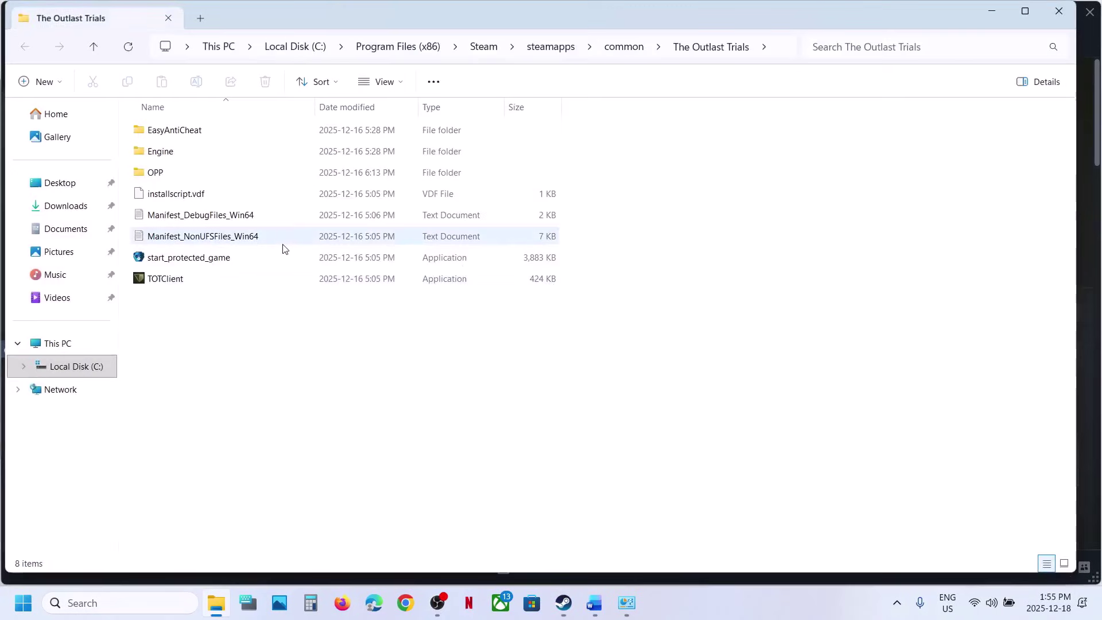
View the available file commands for start_protected_game and TOTClient in the game folder, without running either.
left_click(177, 265)
right_click(193, 261)
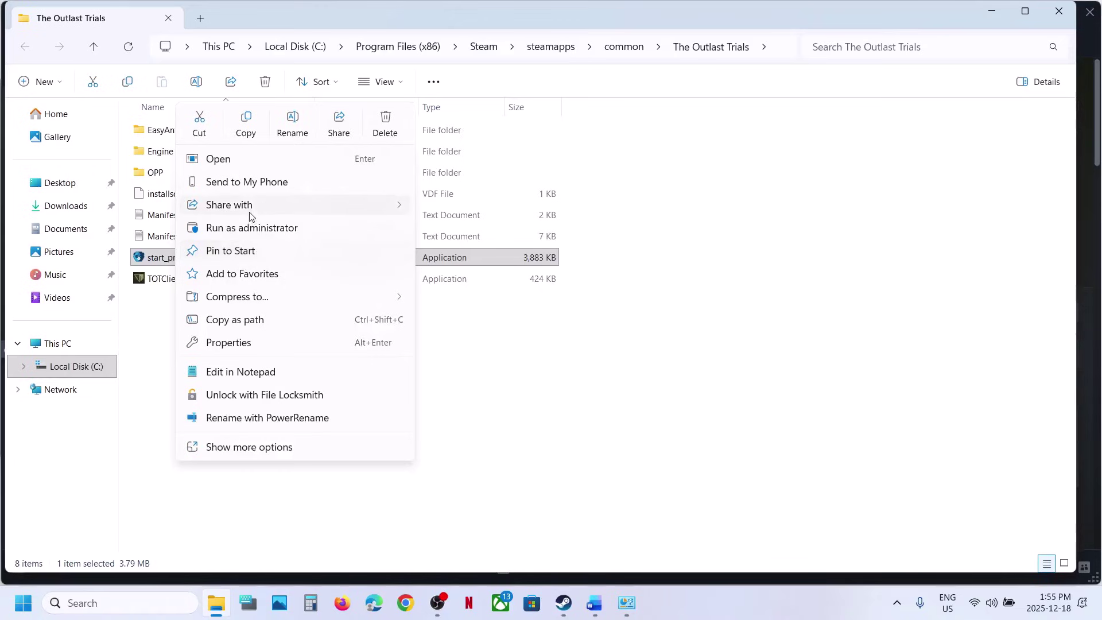
left_click(162, 281)
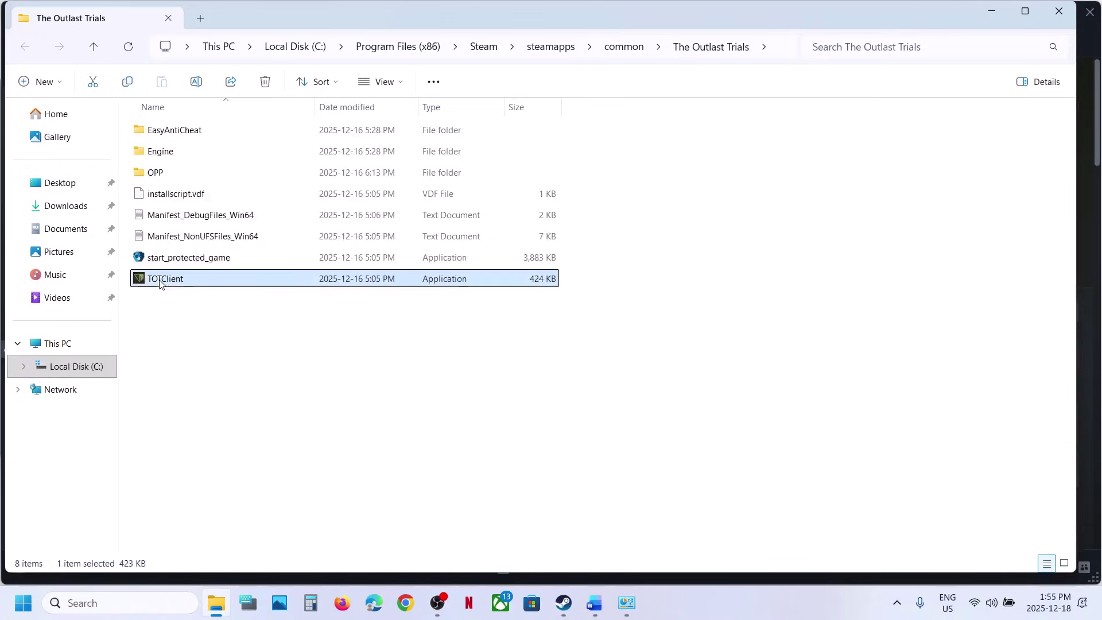
right_click(165, 283)
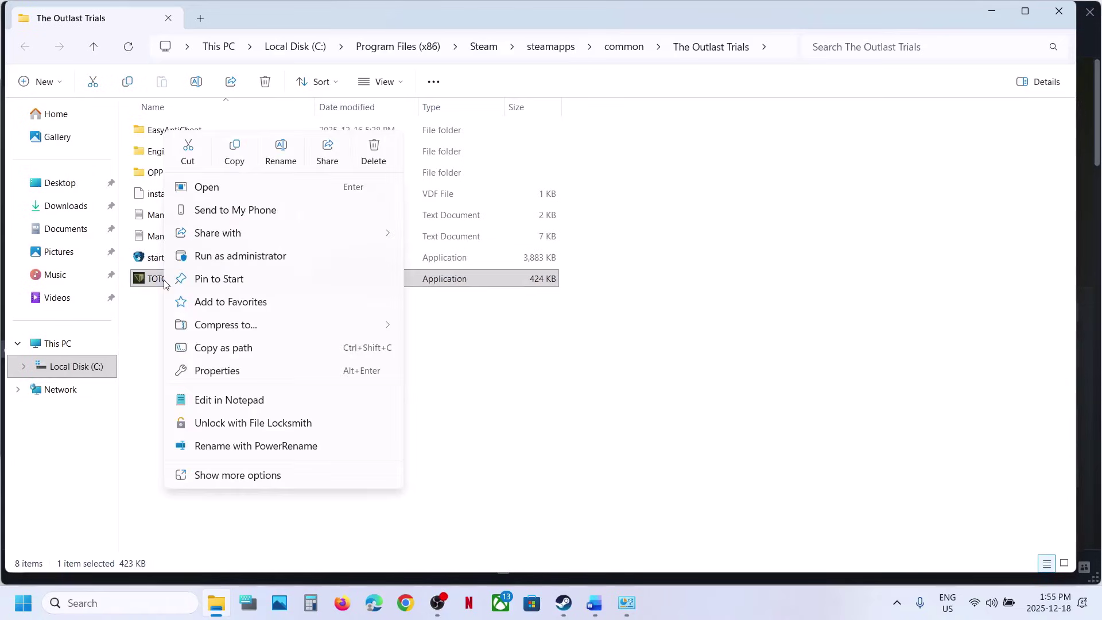
left_click(148, 157)
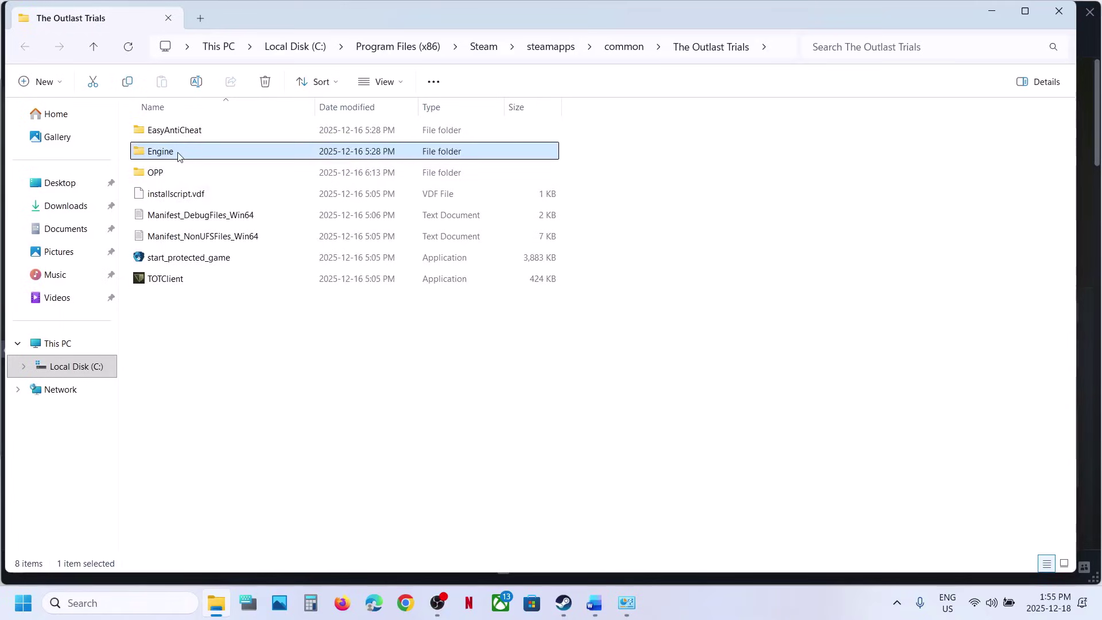
Set TOTClient-Win64-Shipping in the OPP\Binaries\Win64 folder to run as an administrator and apply the compatibility setting.
double_click(178, 172)
double_click(175, 137)
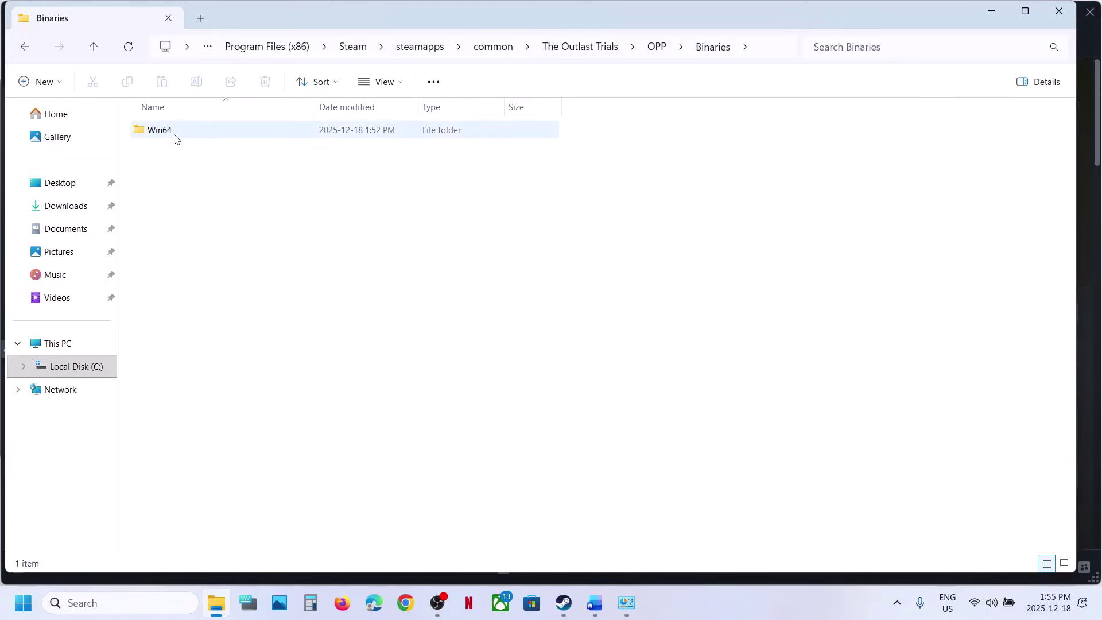
double_click(176, 138)
right_click(172, 172)
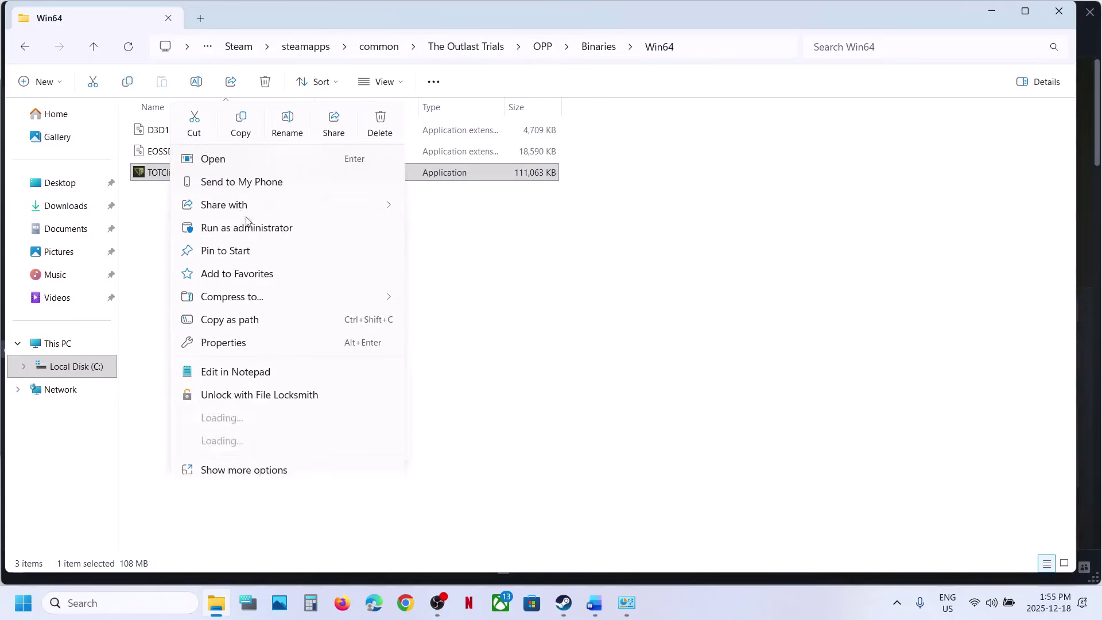
left_click(217, 343)
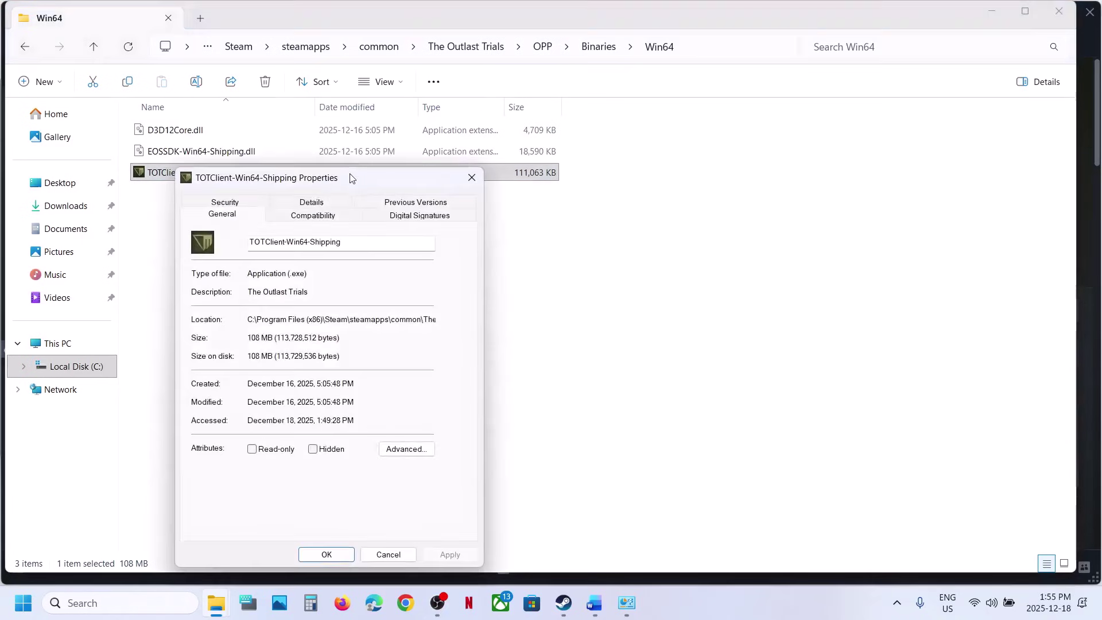
left_click(311, 216)
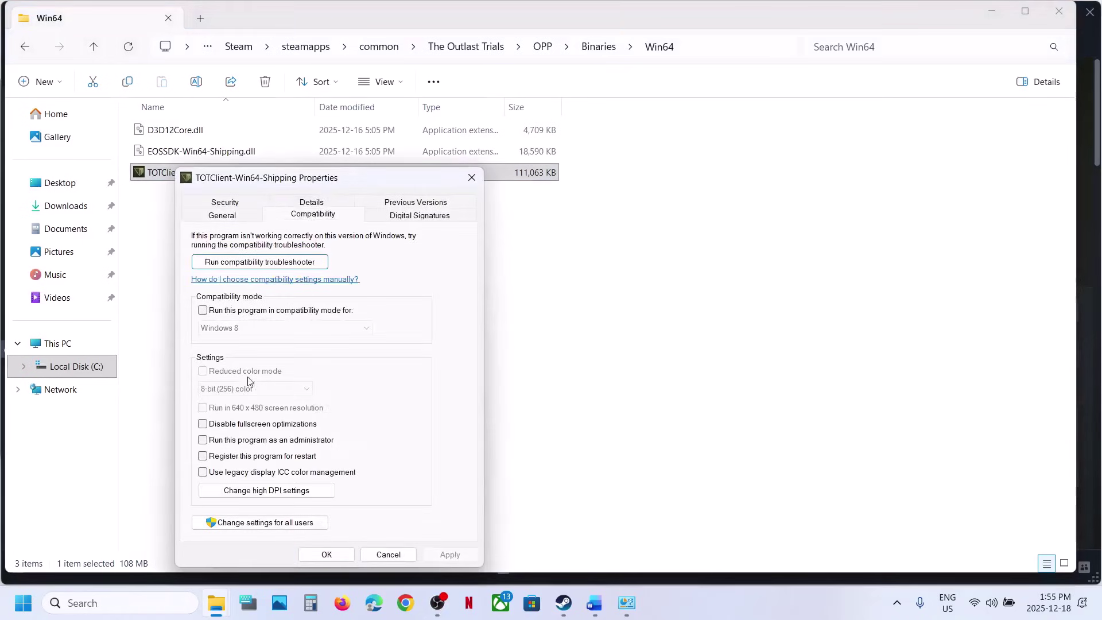
left_click(203, 439)
left_click(450, 555)
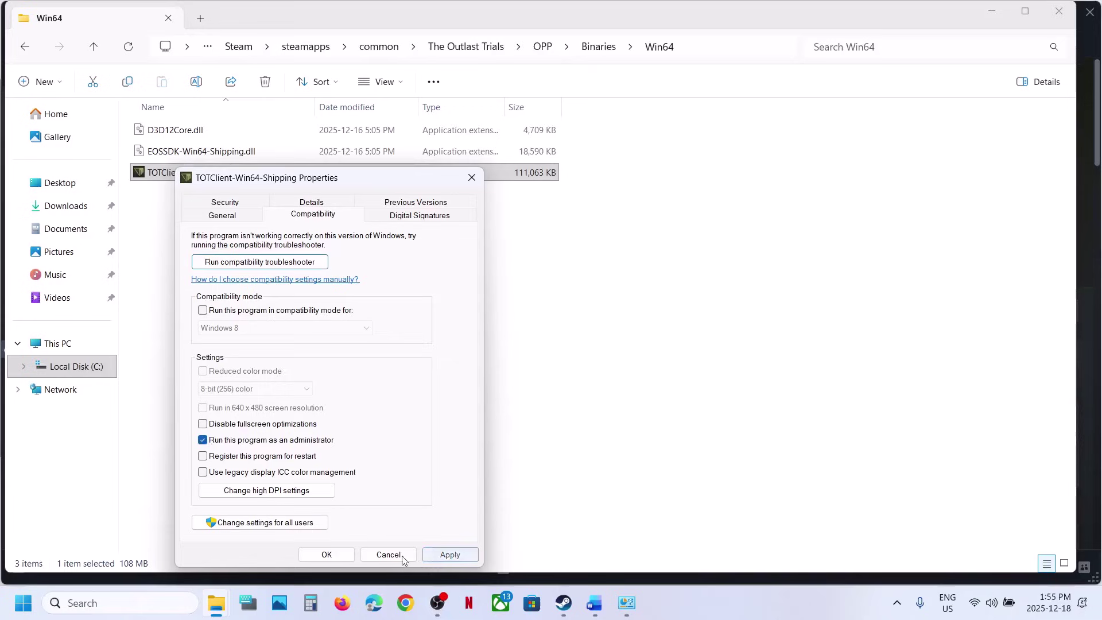
left_click(326, 554)
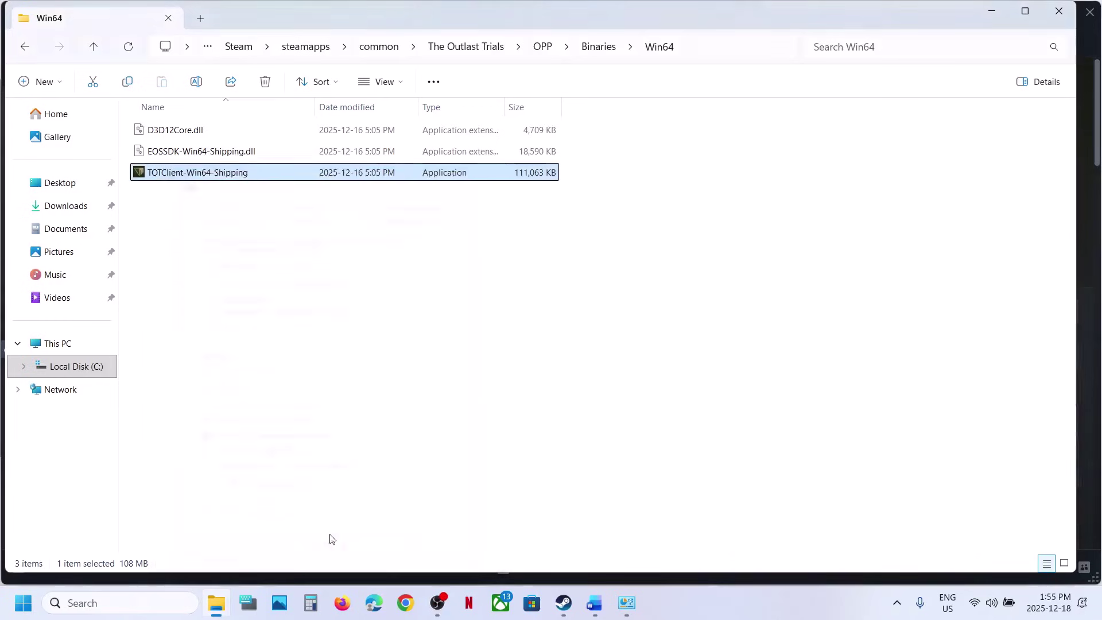
Switch to the Word document, highlight text in Step 7 about allowing the game exe in the antivirus program, and return to Steam.
left_click(562, 602)
left_click(594, 603)
scroll(427, 414, "down", 5)
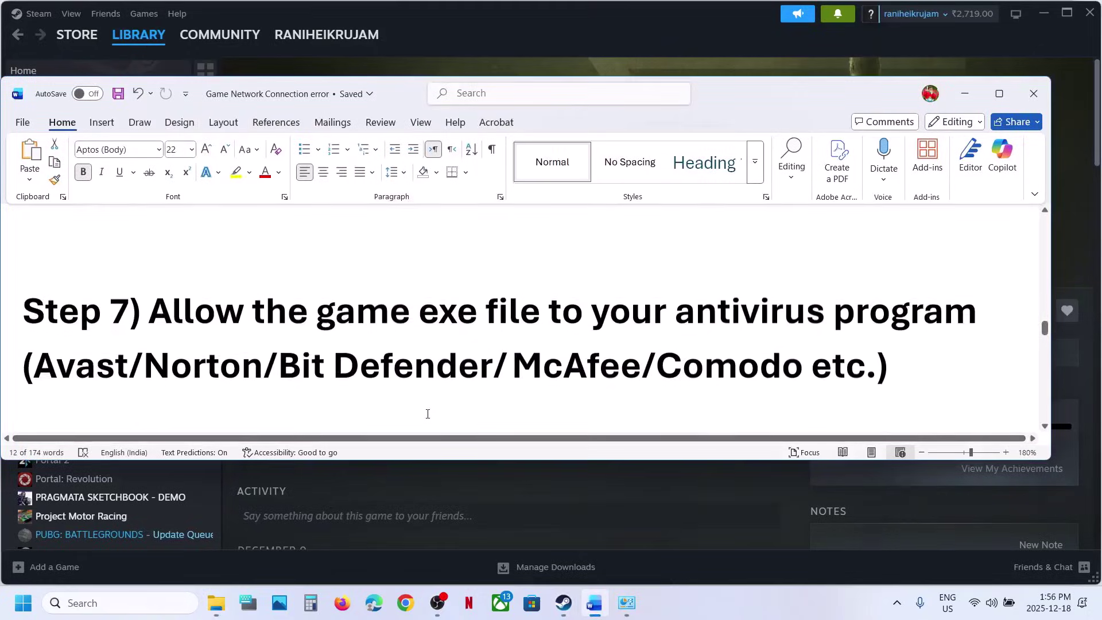
left_click_drag(173, 325, 539, 367)
left_click(452, 524)
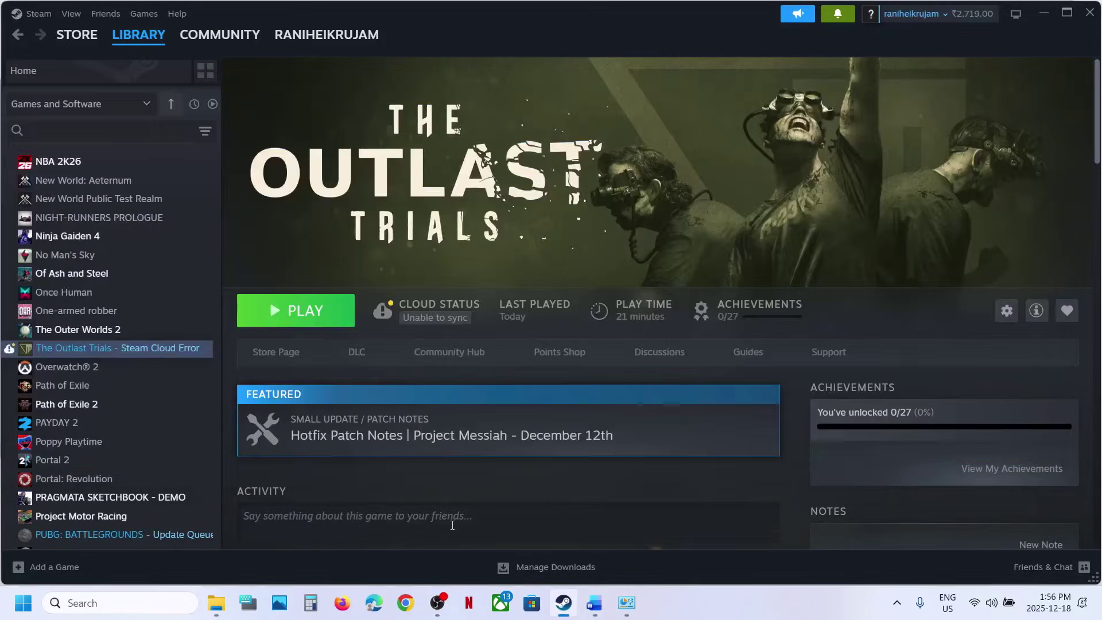
Open the apps allowed through Controlled folder access under Windows Security's ransomware protection and approve the permission request.
key("super+i")
left_click(103, 412)
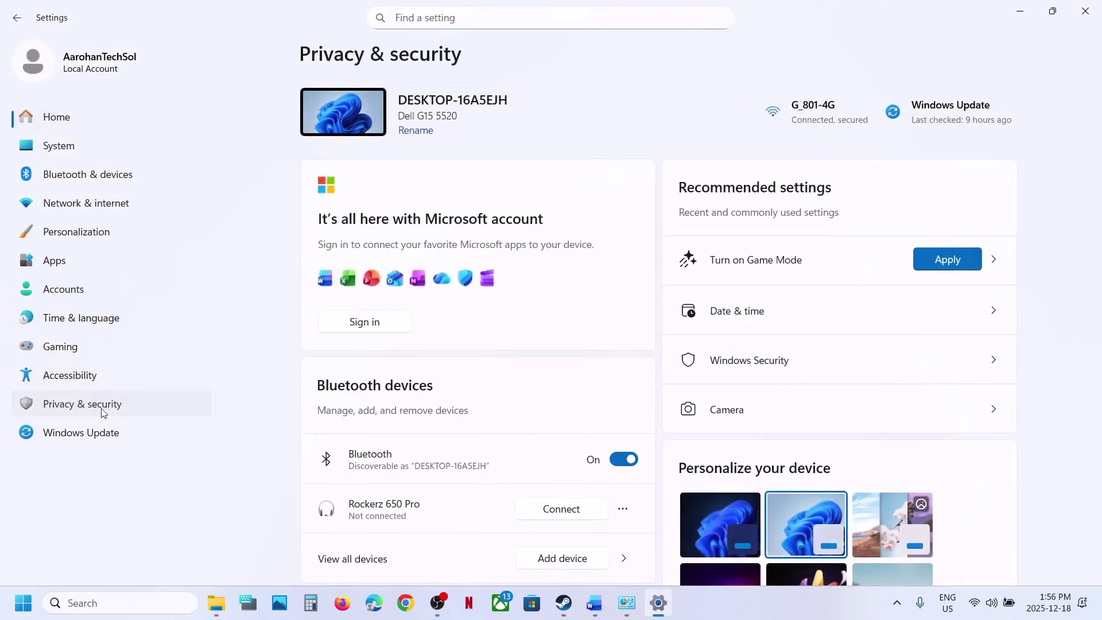
left_click(400, 130)
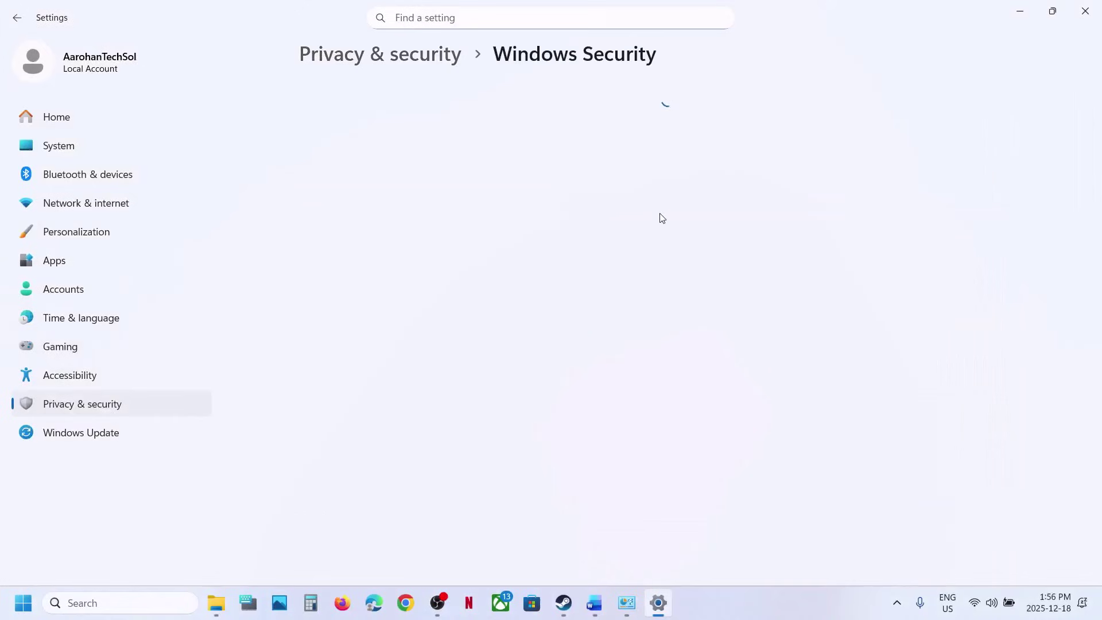
left_click(447, 206)
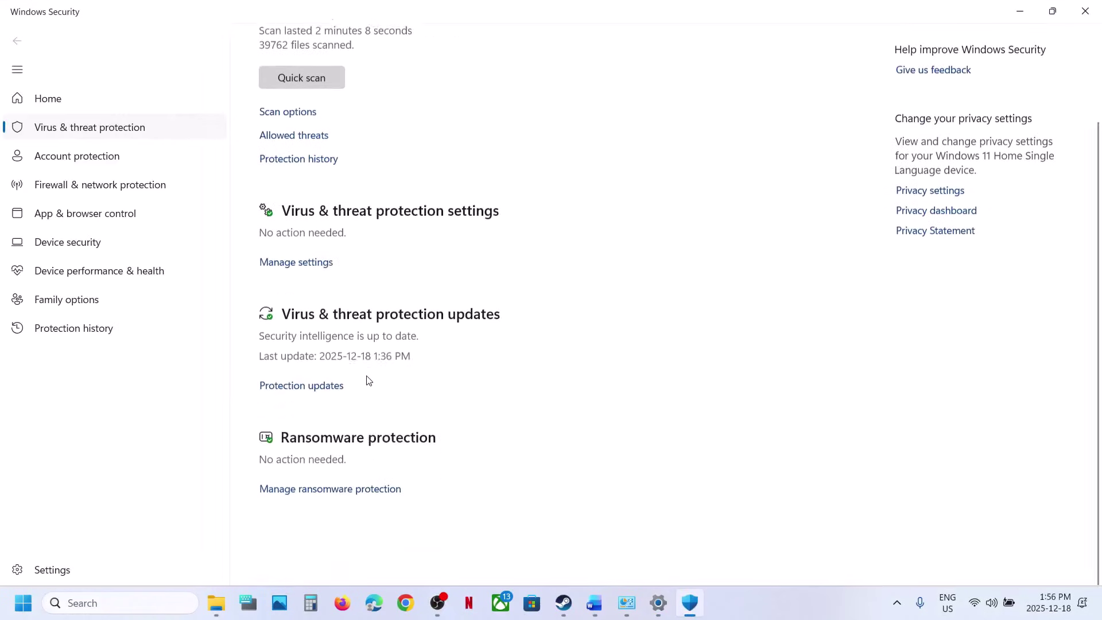
left_click(343, 532)
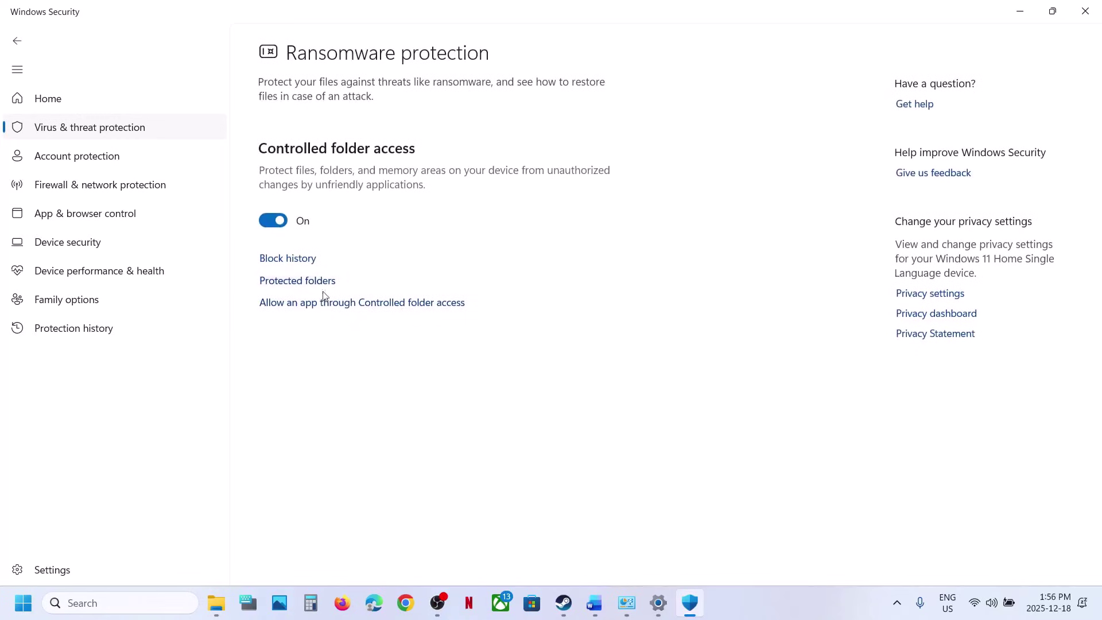
left_click(307, 305)
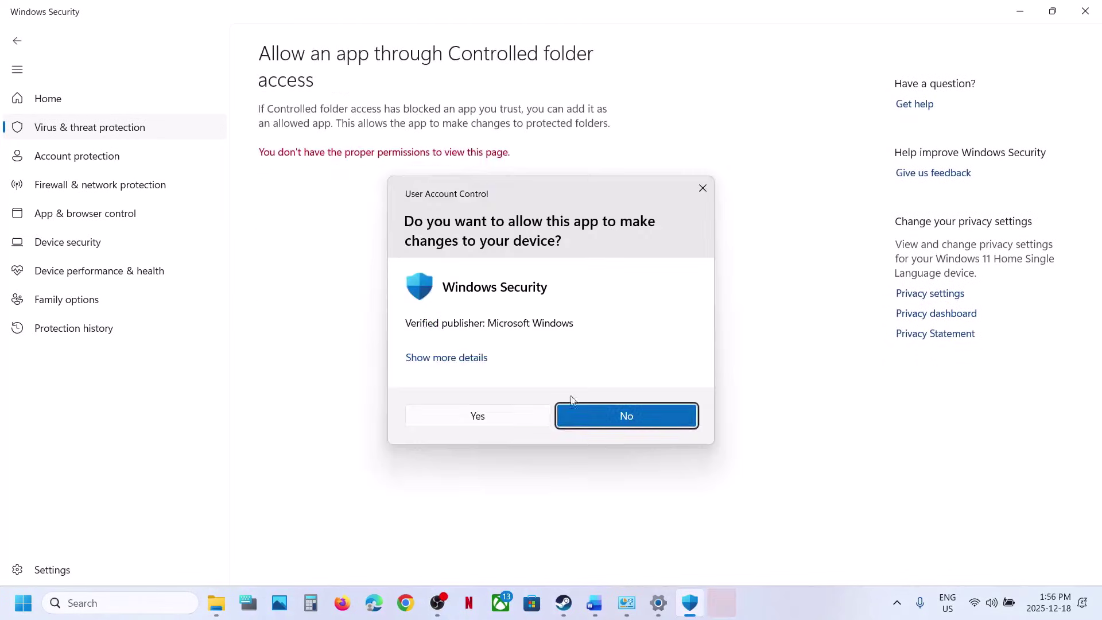
left_click(487, 418)
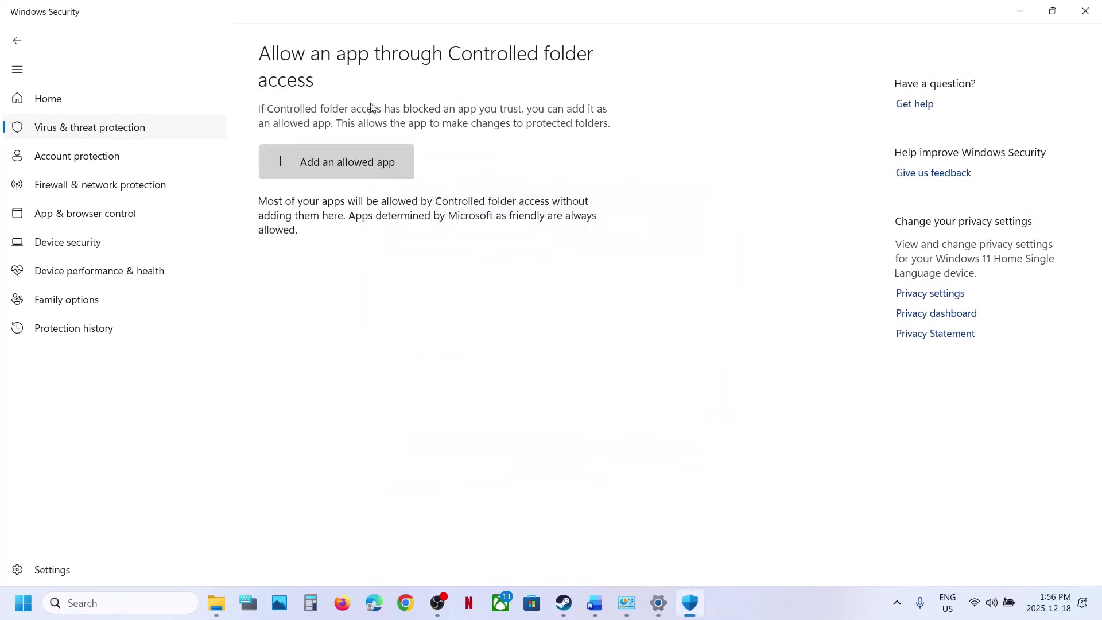
Add start_protected_game from the steamapps\common\The Outlast Trials folder as an app allowed through Controlled folder access.
scroll(376, 317, "down", 2)
left_click(356, 148)
left_click(346, 62)
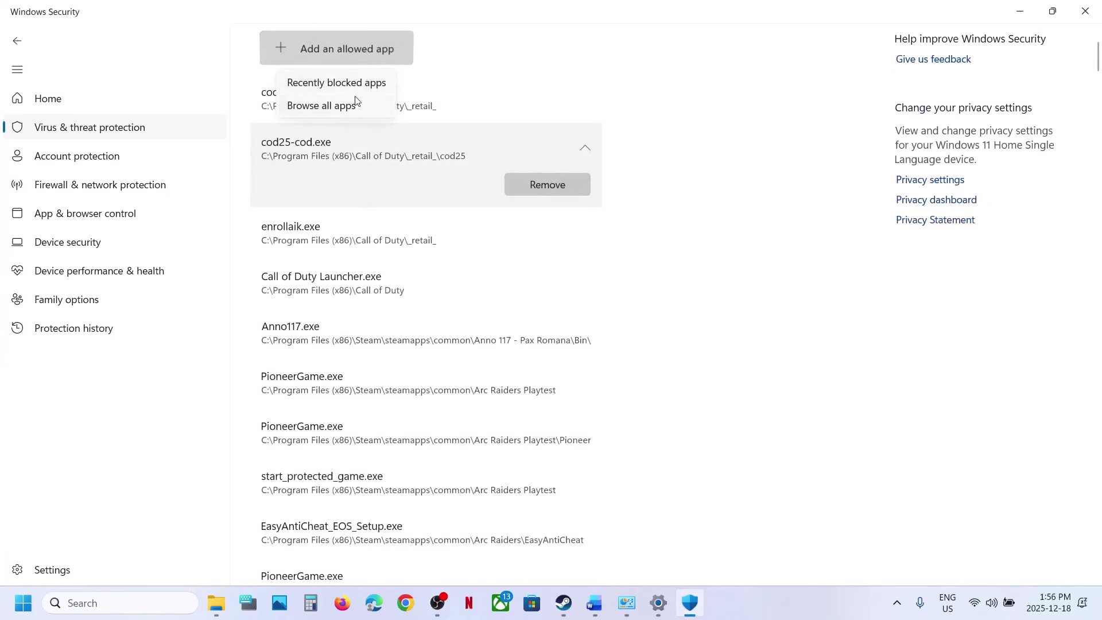
left_click(344, 106)
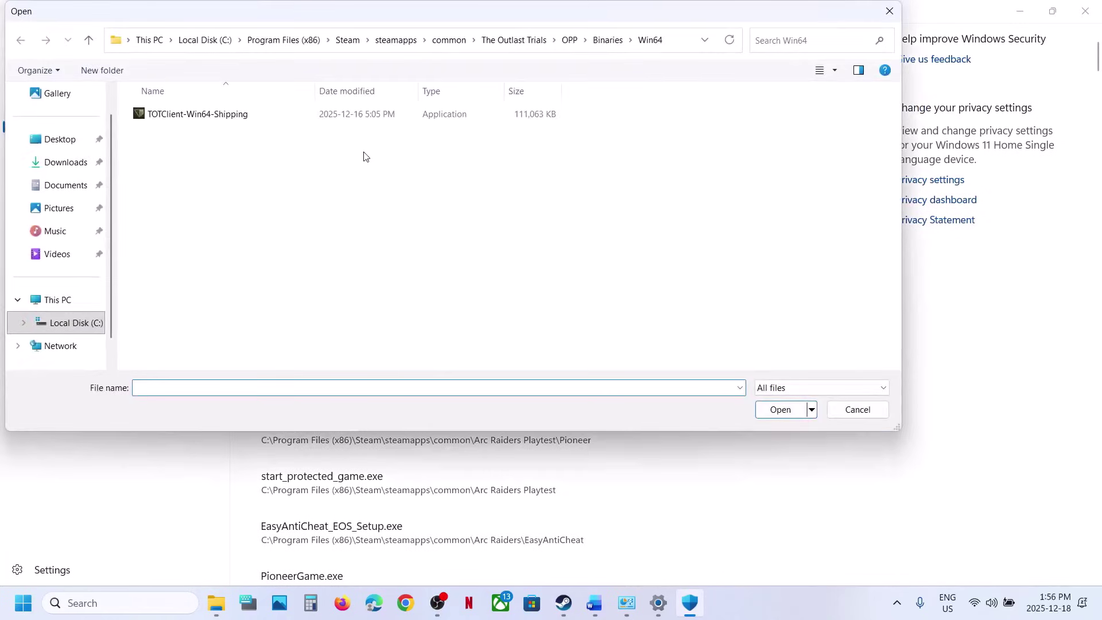
left_click(449, 40)
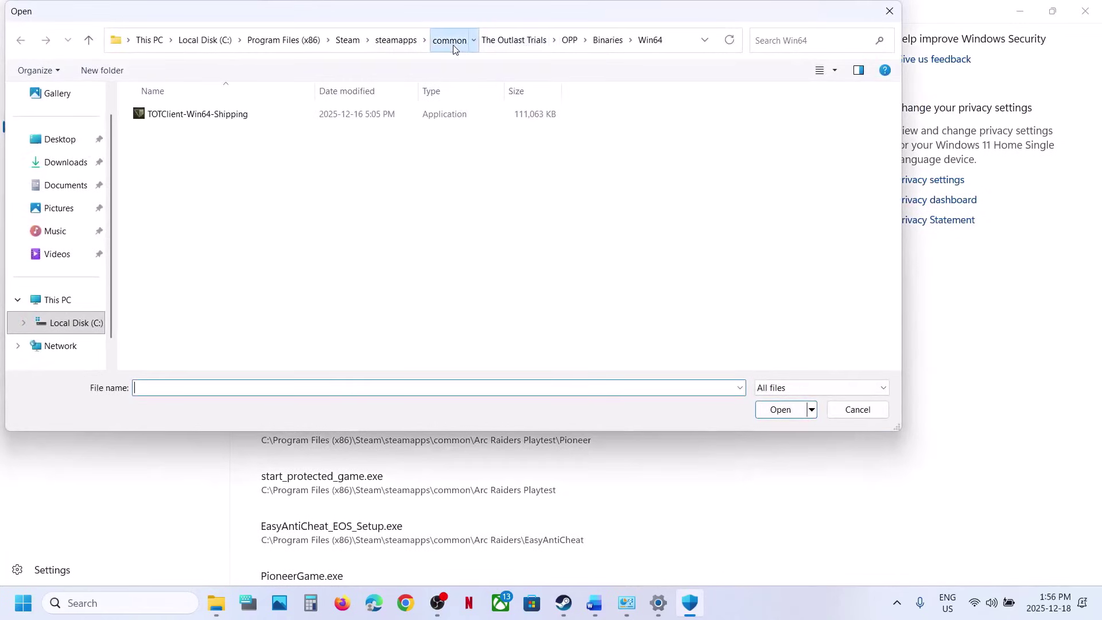
double_click(195, 197)
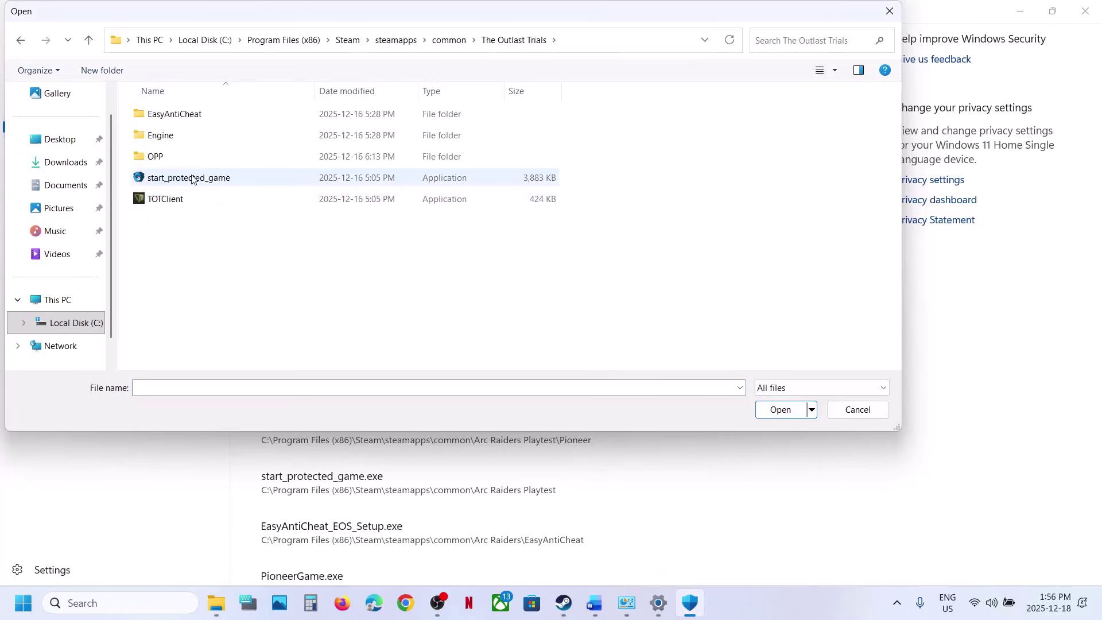
left_click(191, 177)
left_click(771, 410)
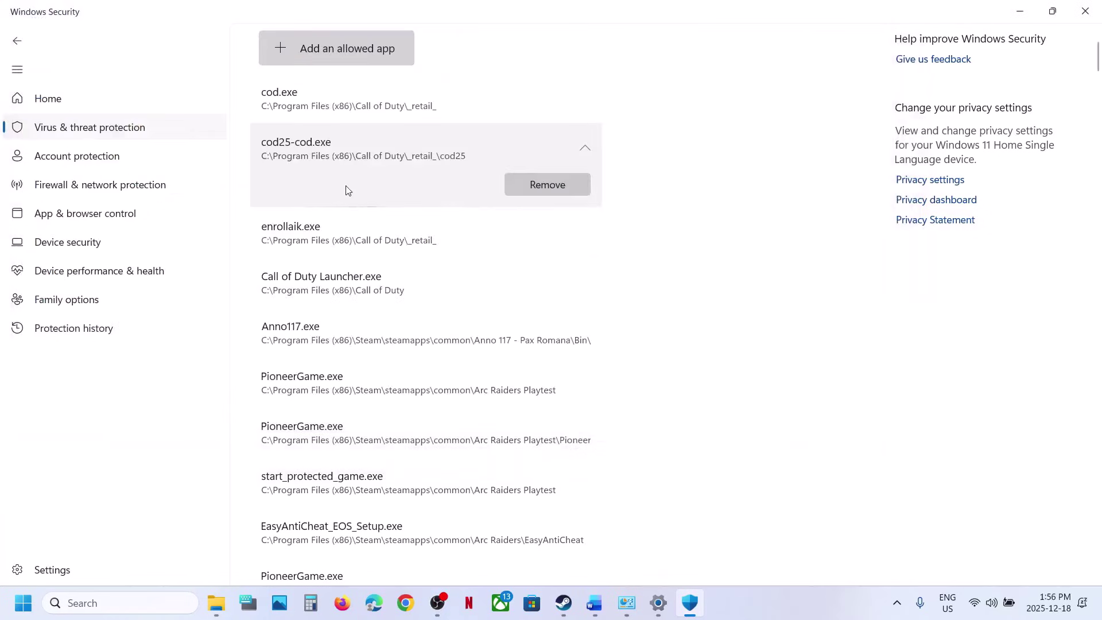
Add TOTClient from the The Outlast Trials folder as an app allowed through Controlled folder access.
left_click(328, 56)
left_click(342, 106)
left_click(188, 203)
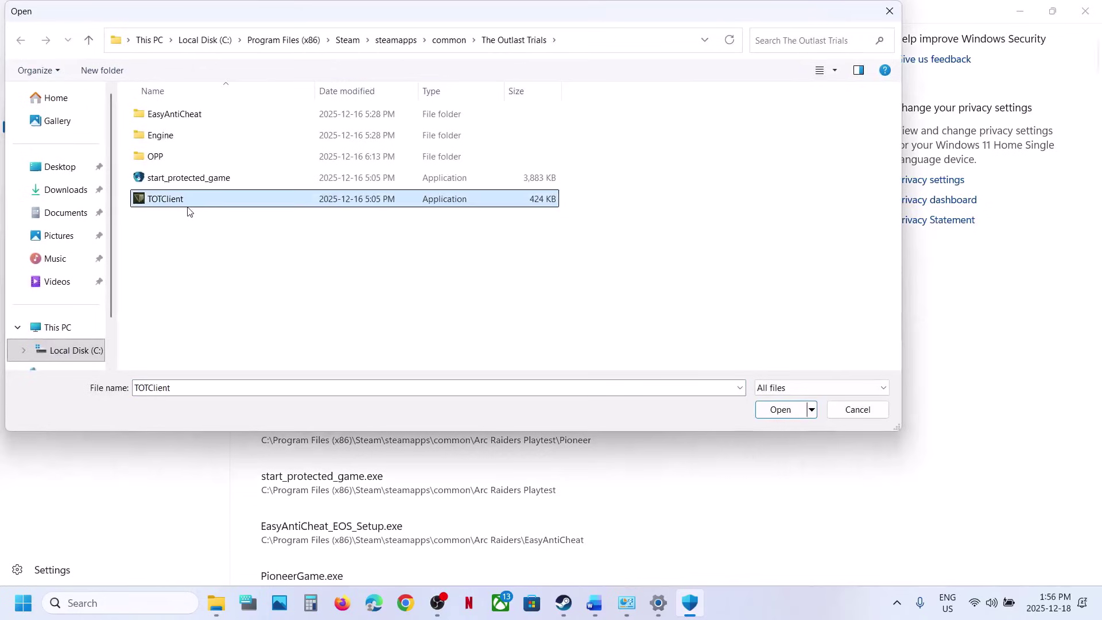
left_click(787, 415)
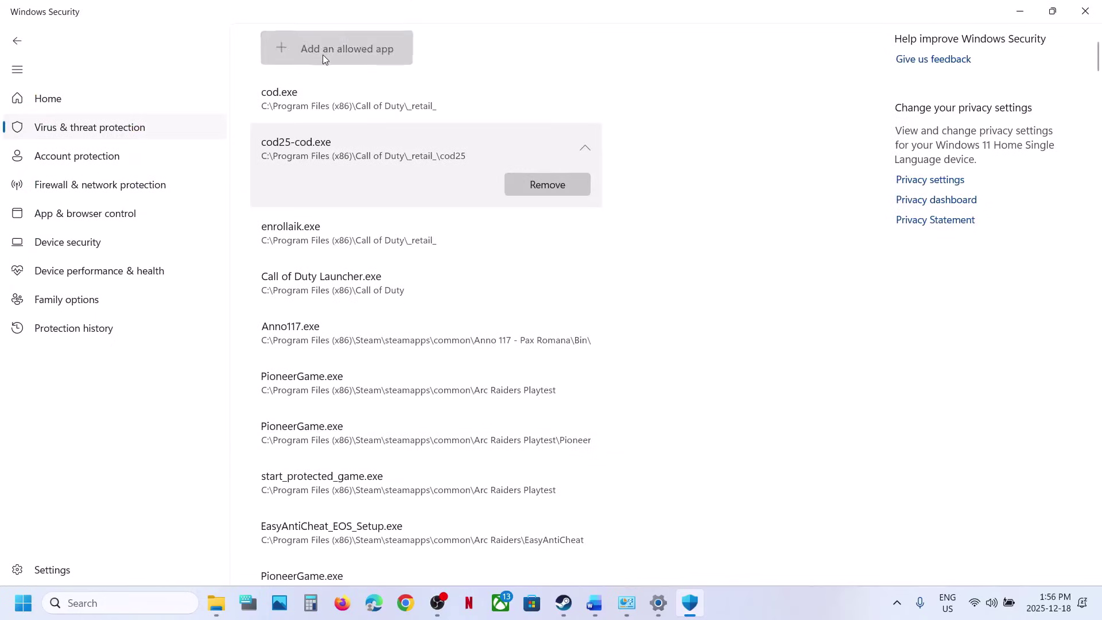
Add TOTClient-Win64-Shipping from the OPP\Binaries\Win64 folder as an app allowed through Controlled folder access.
left_click(323, 54)
left_click(343, 105)
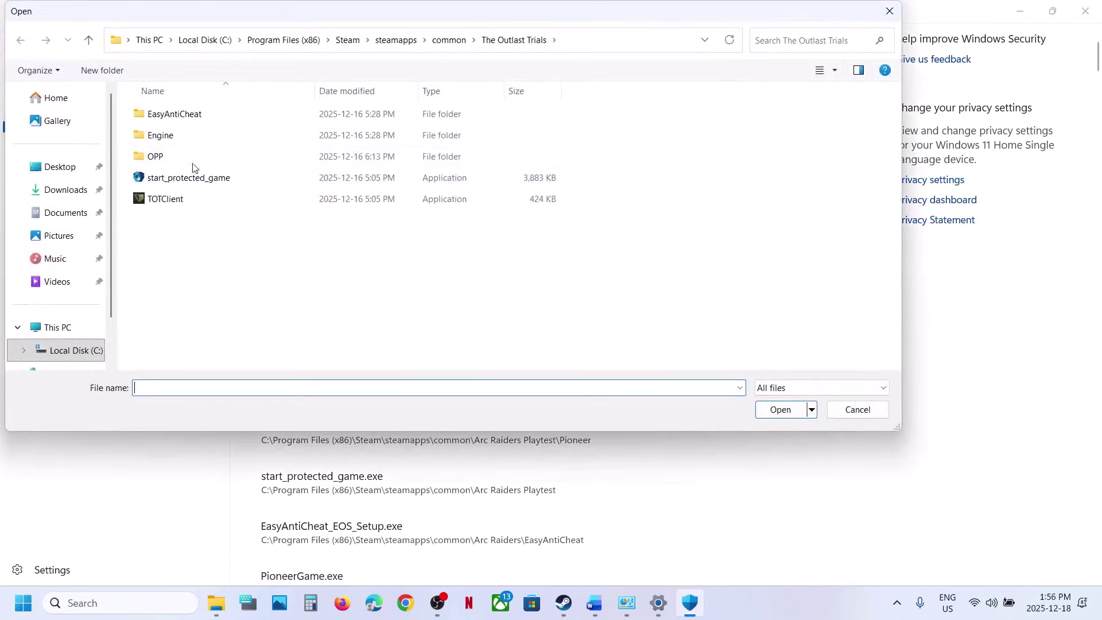
left_click(176, 158)
double_click(176, 158)
double_click(175, 121)
left_click(172, 120)
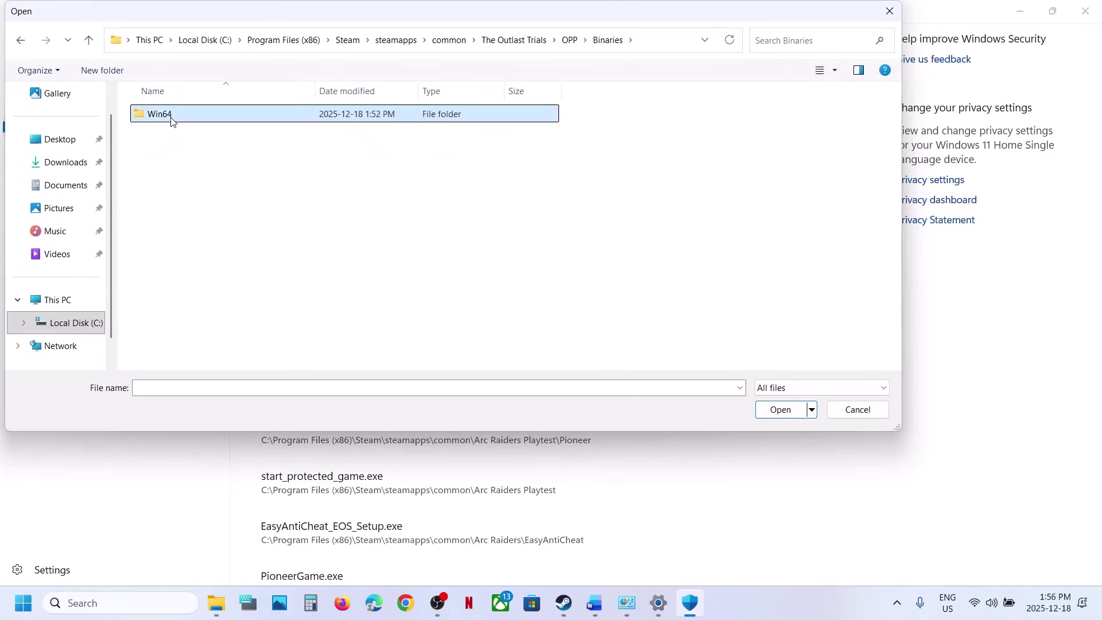
double_click(172, 119)
left_click(207, 119)
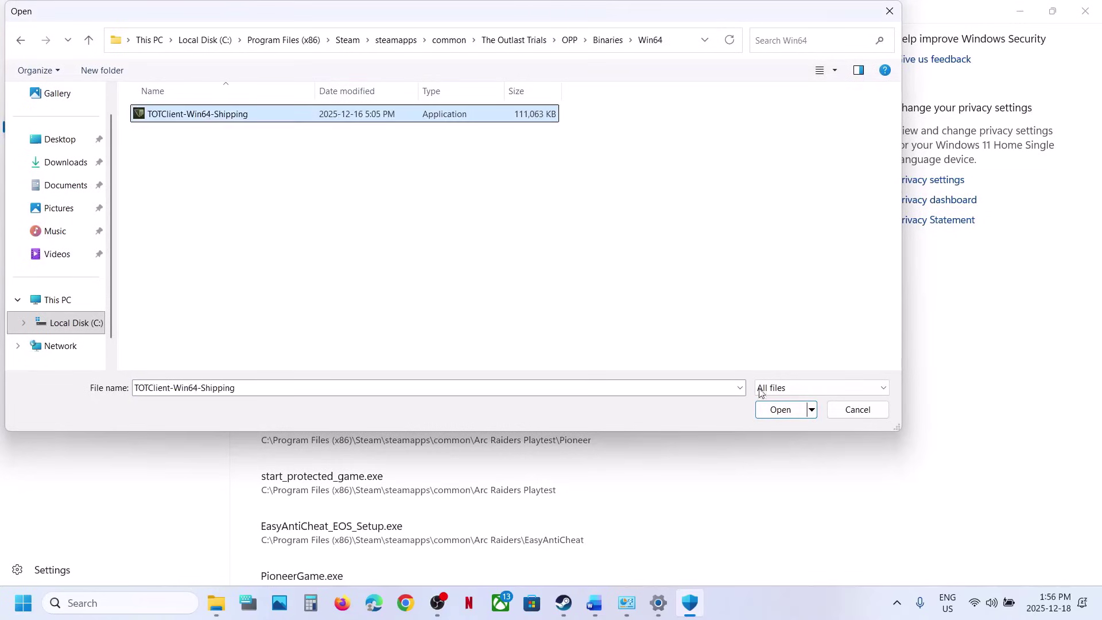
left_click(777, 409)
Open Windows Defender Firewall's allowed apps list in Control Panel and unlock its settings for changes.
left_click(139, 606)
type("c")
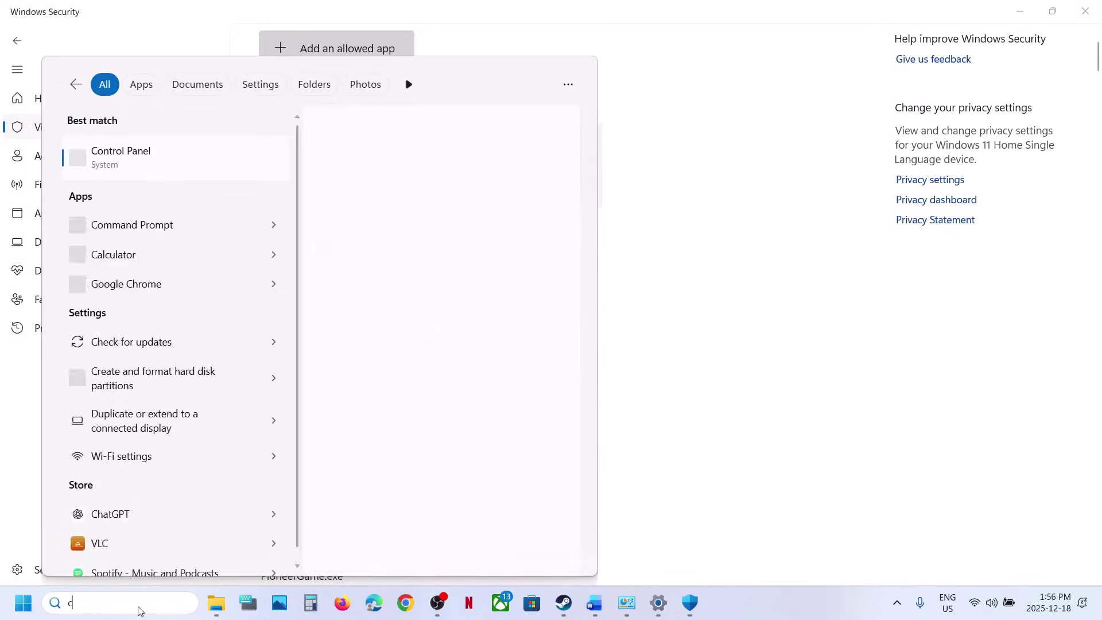
type("ontrol")
key("Return")
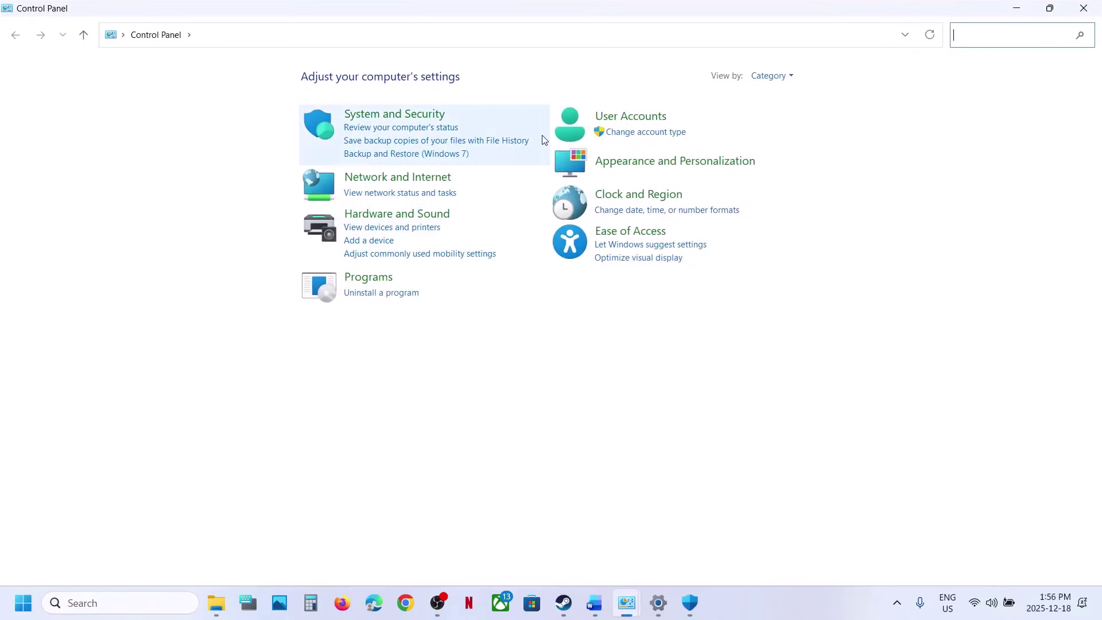
left_click(413, 116)
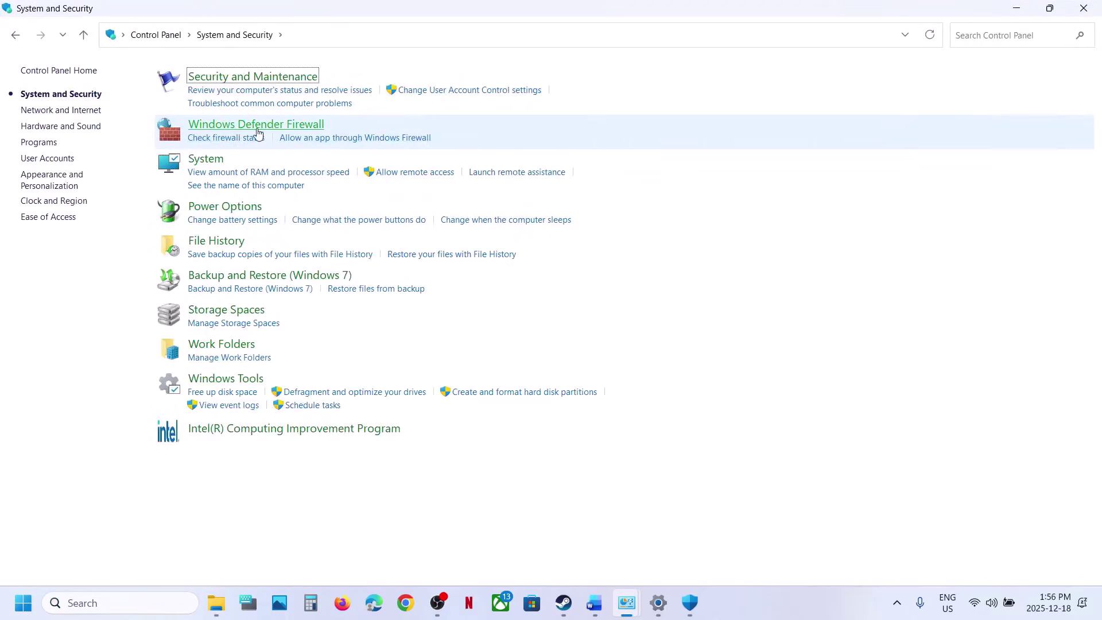
left_click(279, 136)
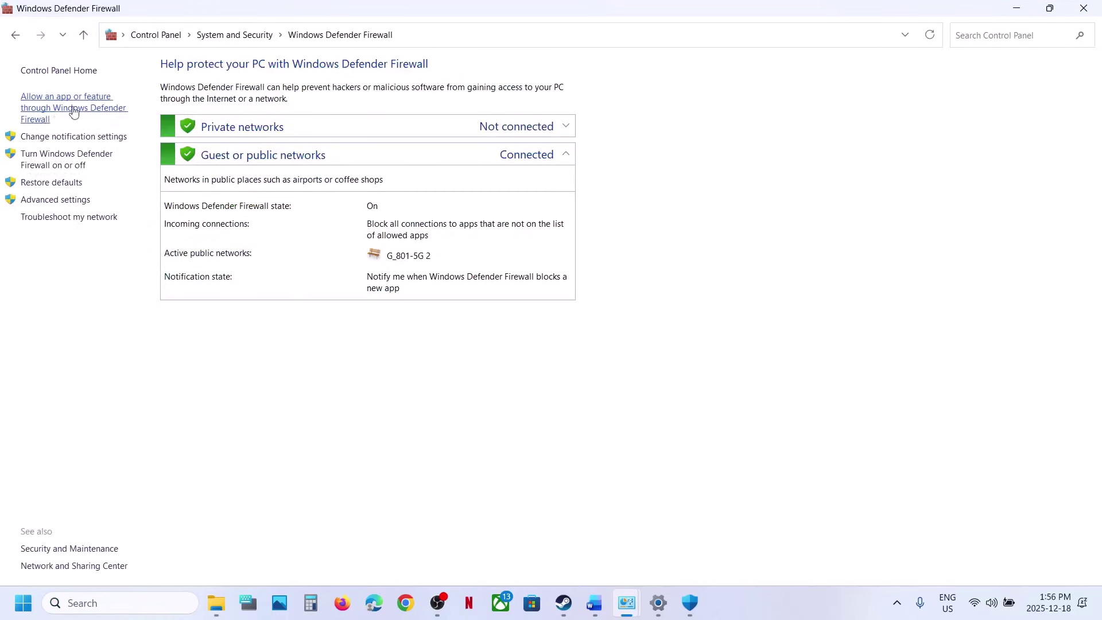
left_click(81, 109)
left_click(705, 112)
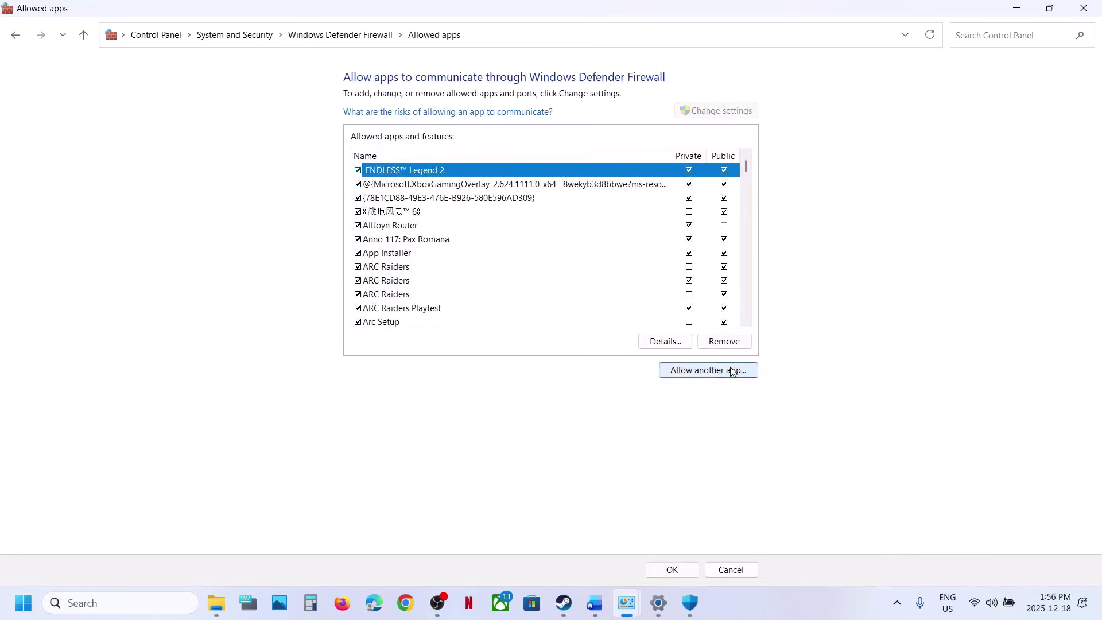
Try to add start_protected_game from the The Outlast Trials folder to the firewall's allowed apps.
left_click(732, 370)
left_click(664, 369)
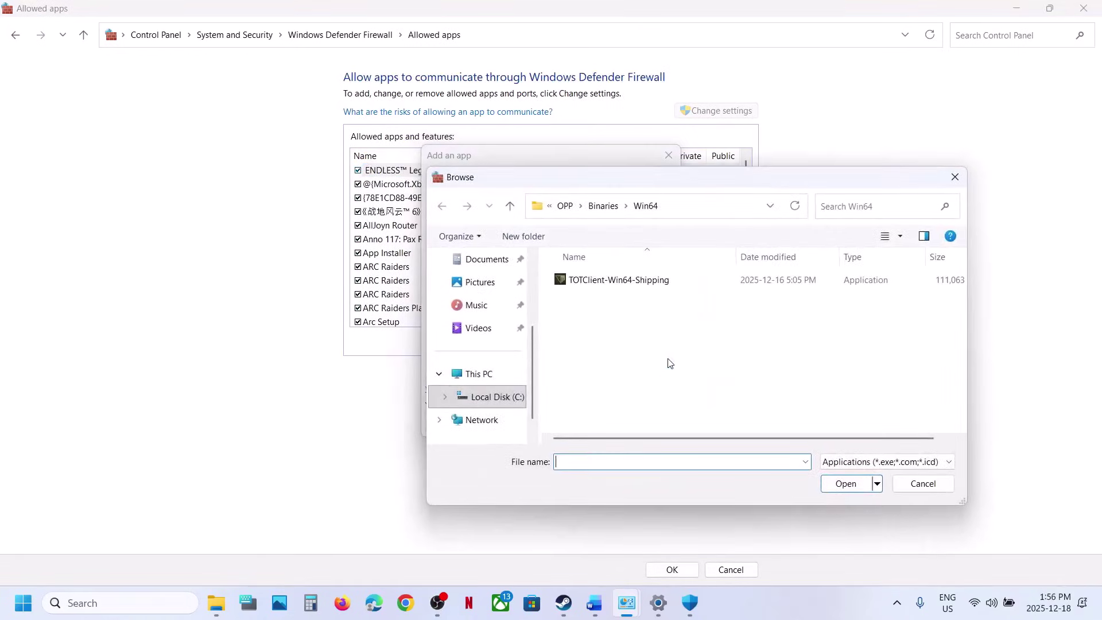
left_click(510, 206)
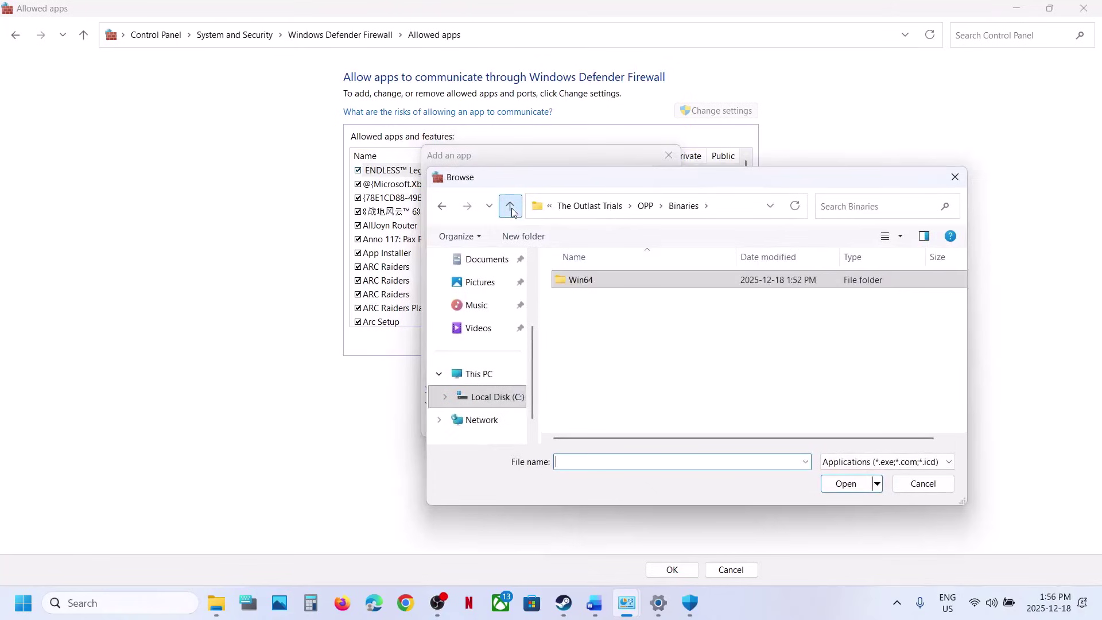
left_click(510, 207)
left_click(510, 207)
left_click(608, 343)
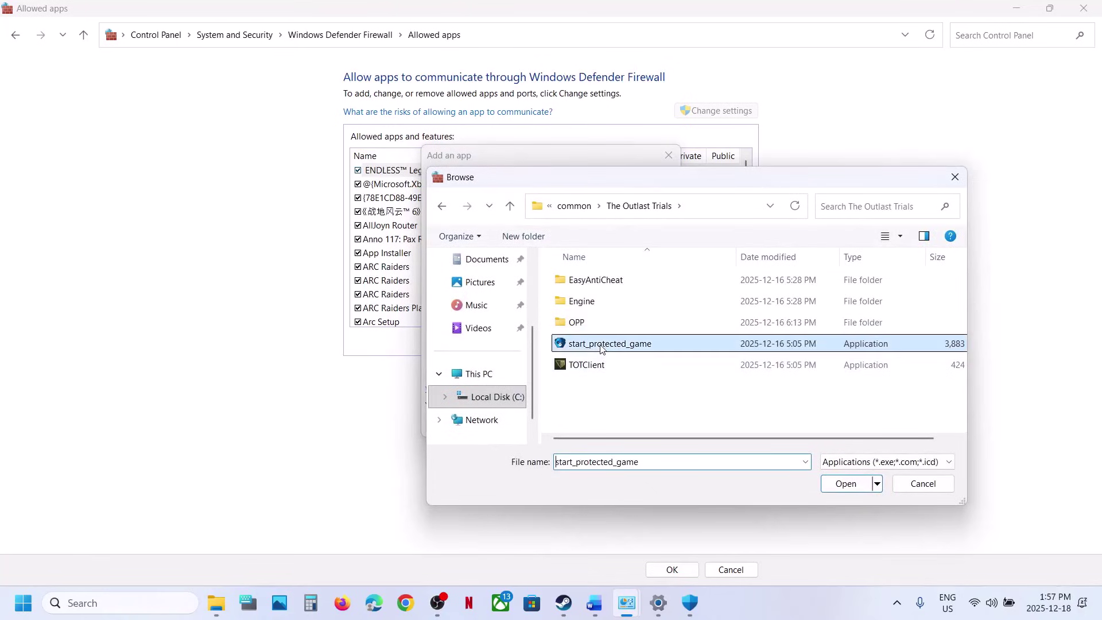
left_click(844, 485)
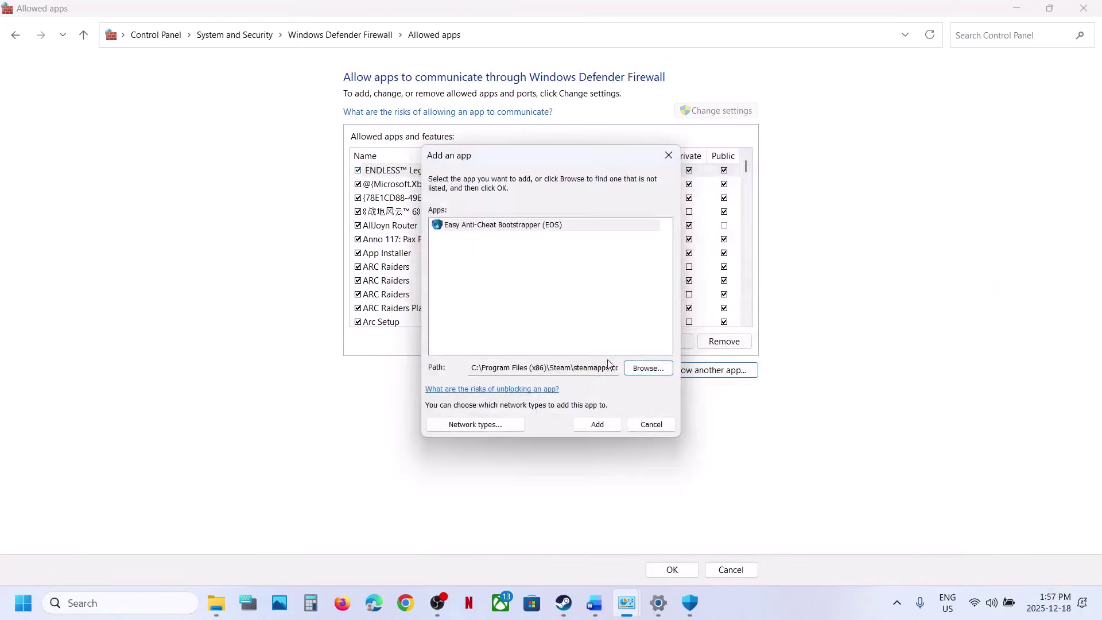
left_click(596, 424)
left_click(679, 353)
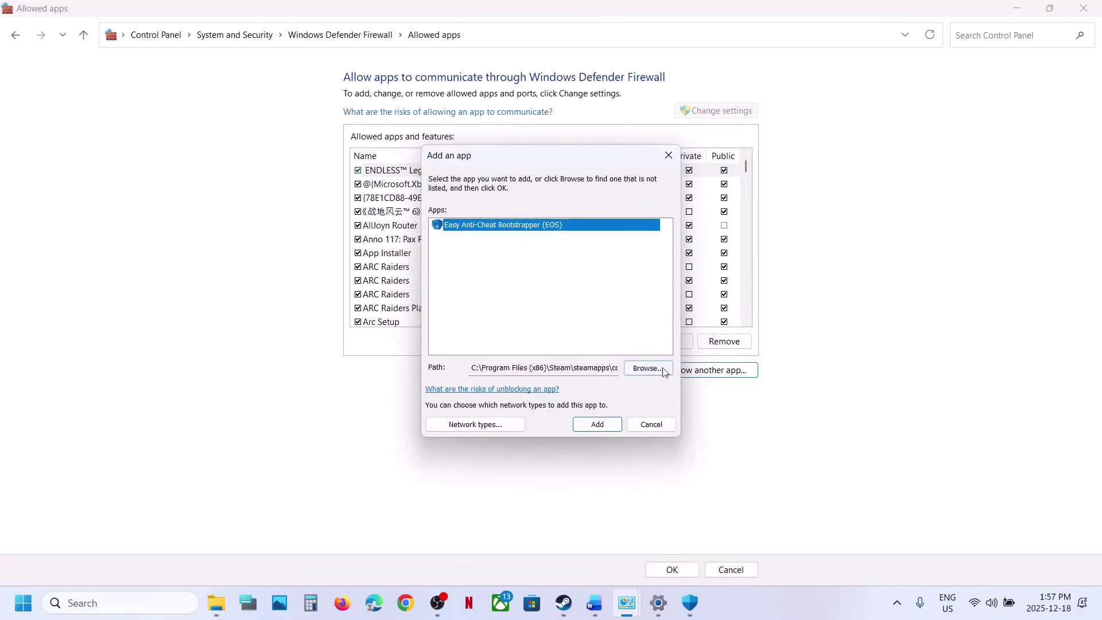
Try to add TOTClient from the The Outlast Trials folder to the firewall's allowed apps.
left_click(669, 368)
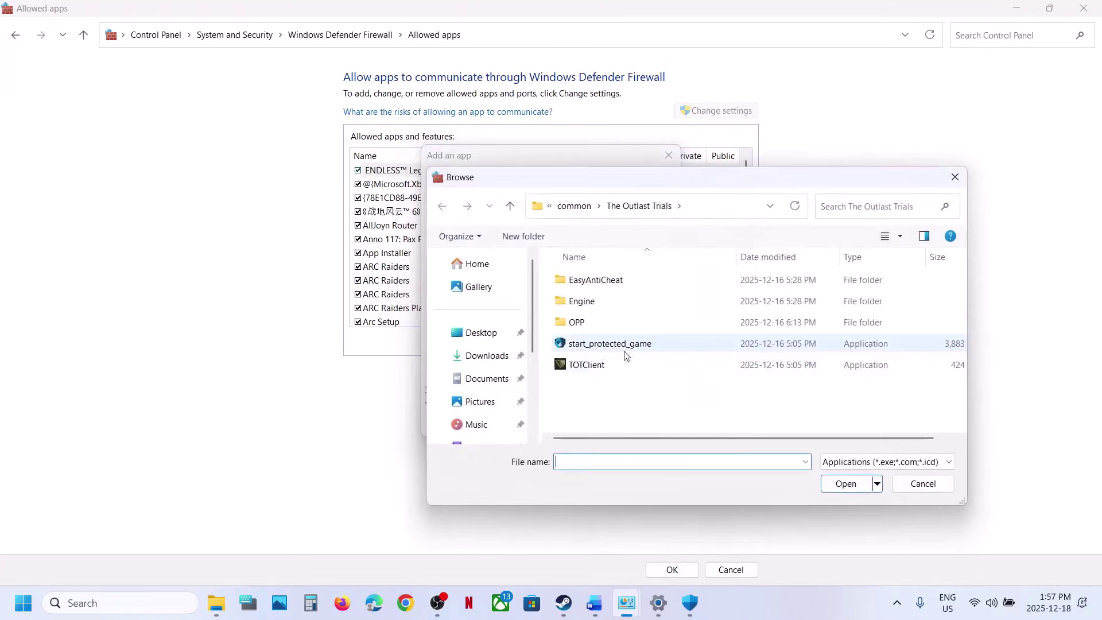
left_click(580, 365)
left_click(827, 485)
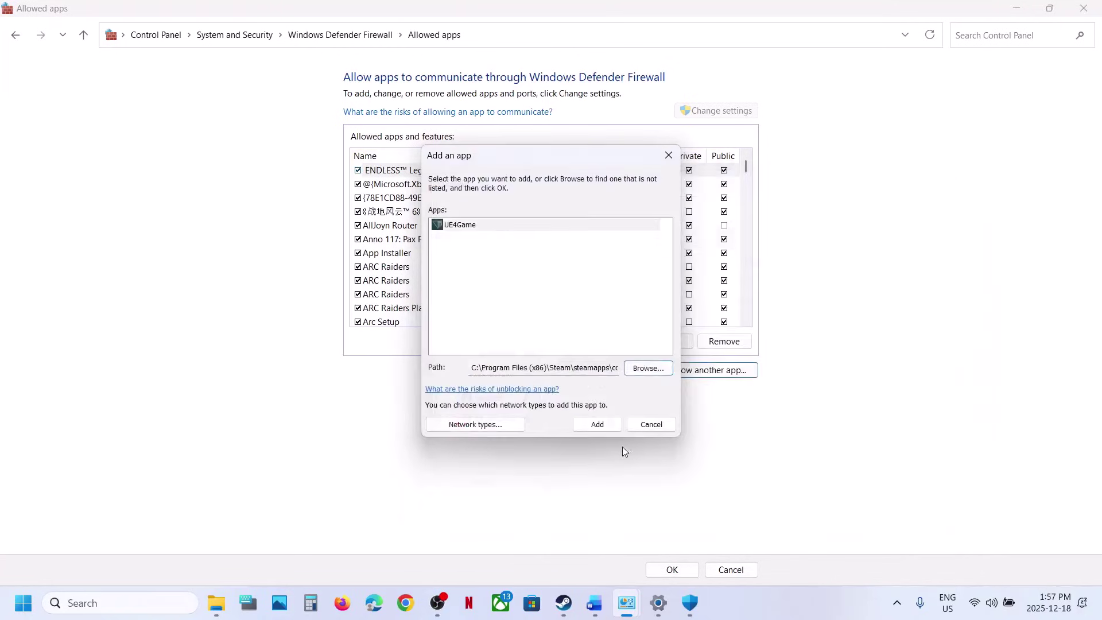
left_click(594, 429)
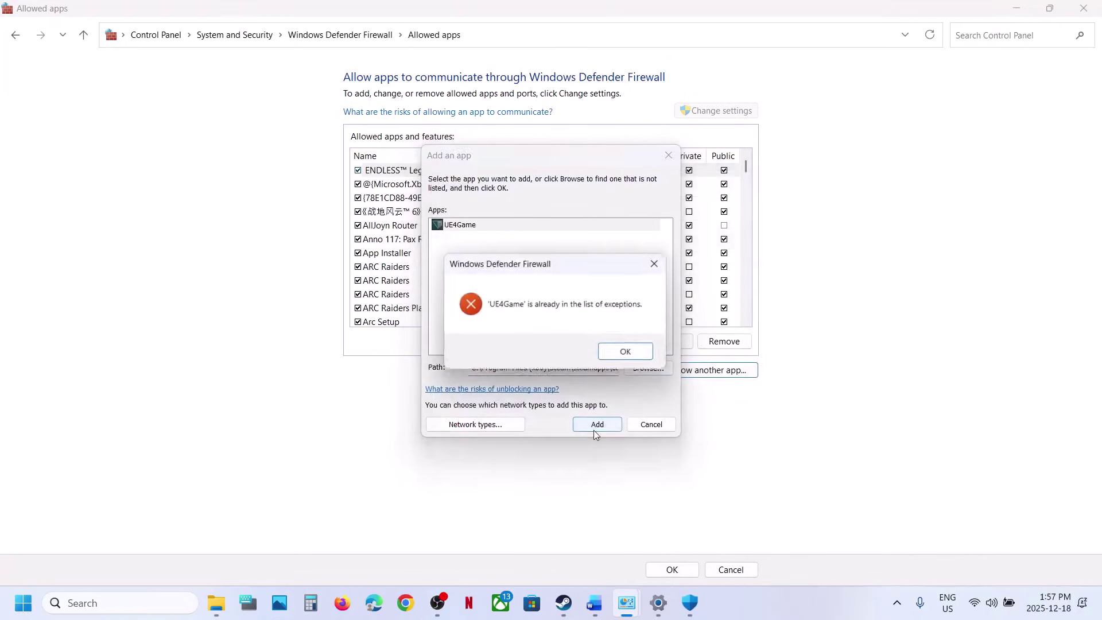
left_click(625, 349)
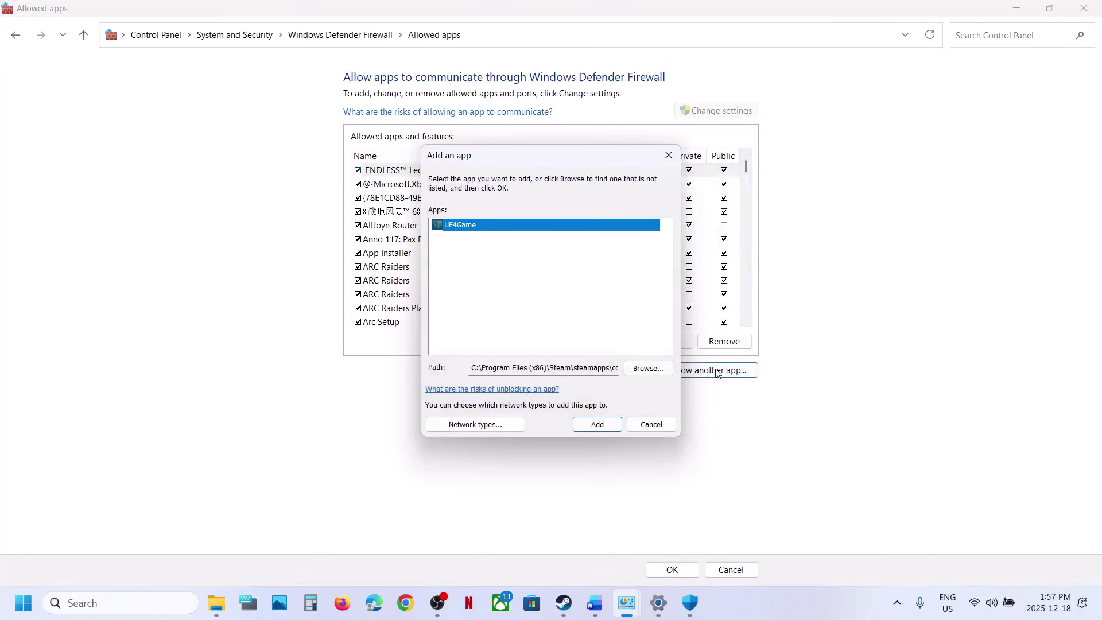
Try to add TOTClient-Win64-Shipping from OPP\Binaries\Win64 to the firewall's allowed apps, and close the Add an app dialog.
left_click(657, 369)
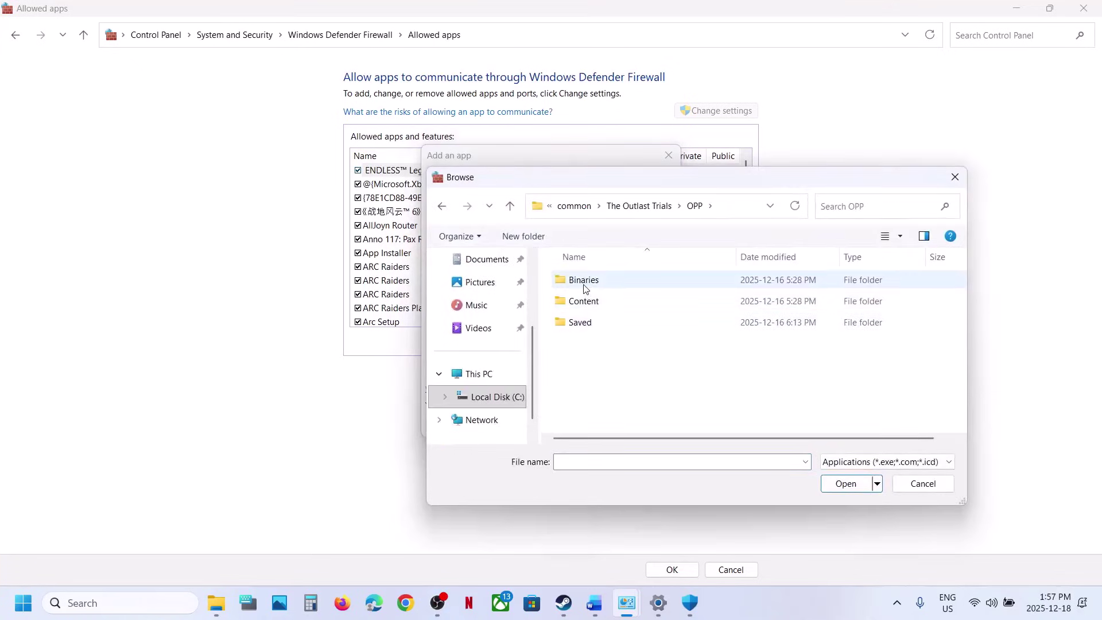
double_click(583, 281)
double_click(582, 281)
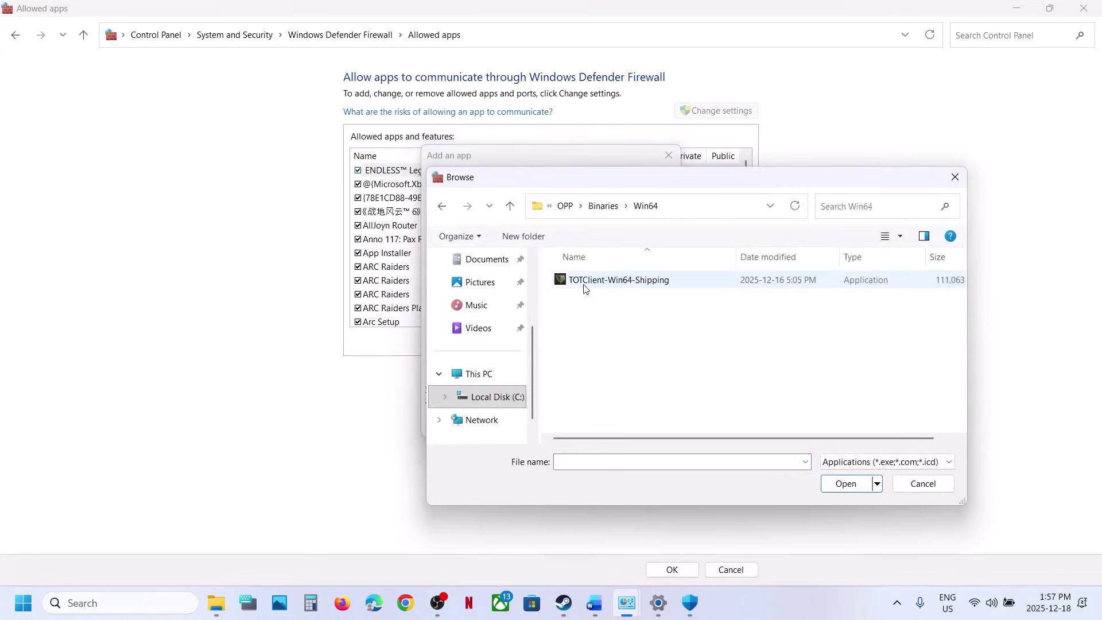
left_click(627, 279)
left_click(844, 484)
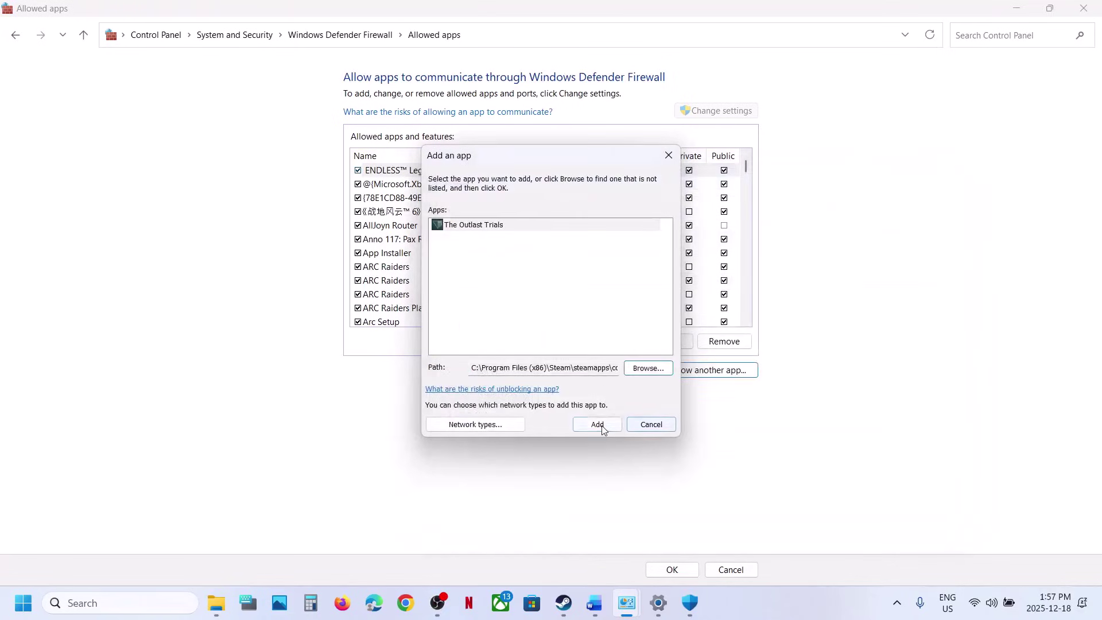
left_click(598, 424)
left_click(638, 353)
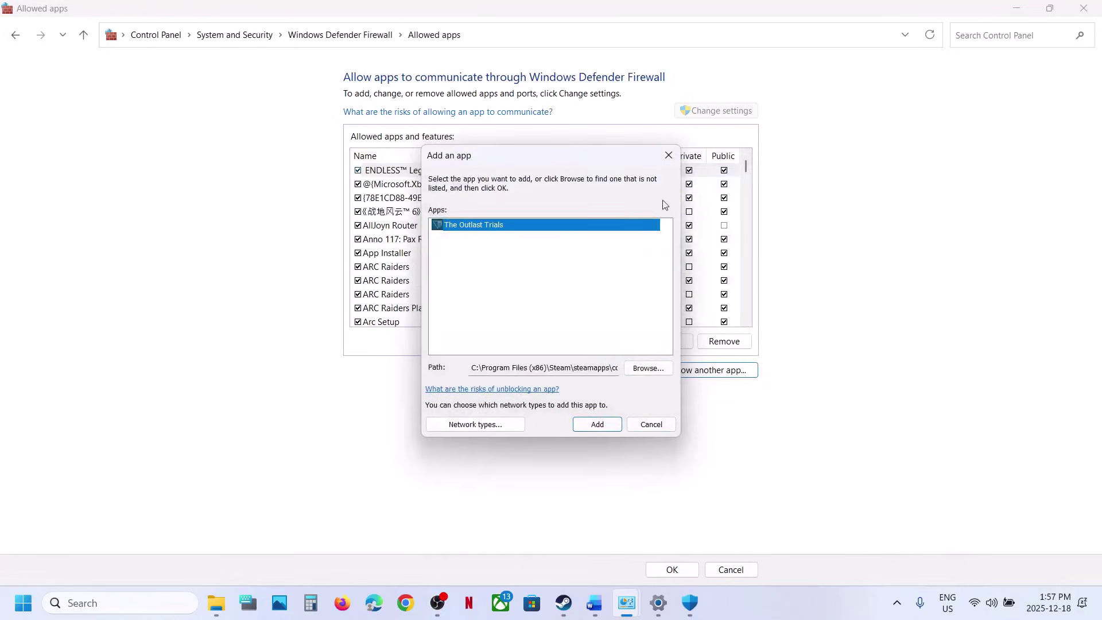
left_click(668, 155)
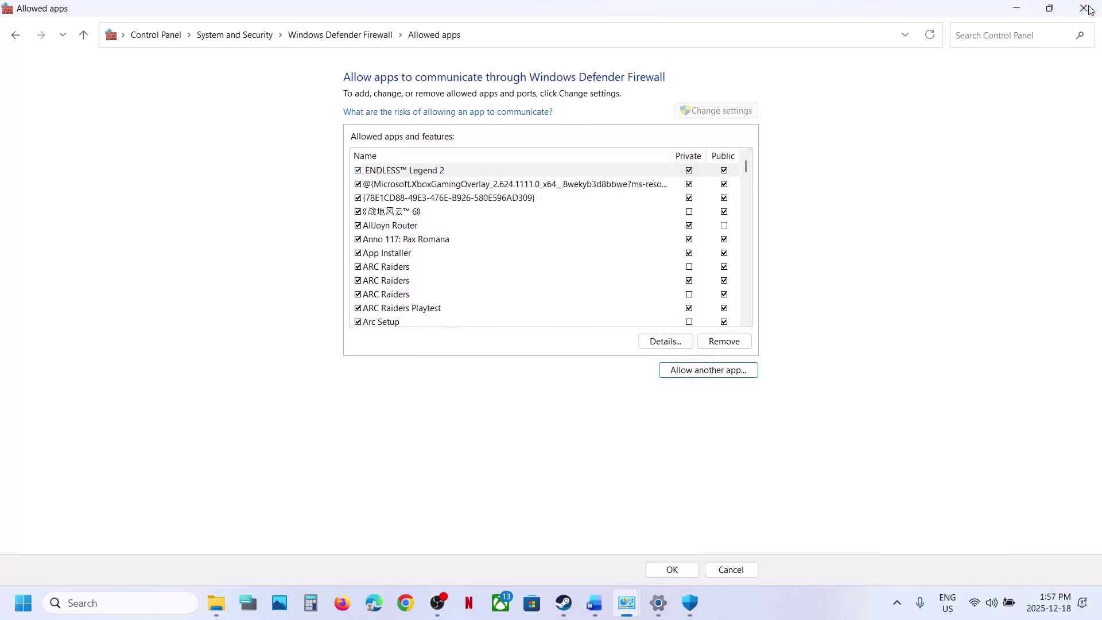
Close the Allowed apps, Windows Security and Settings windows.
left_click(1089, 8)
left_click(1089, 9)
left_click(1089, 9)
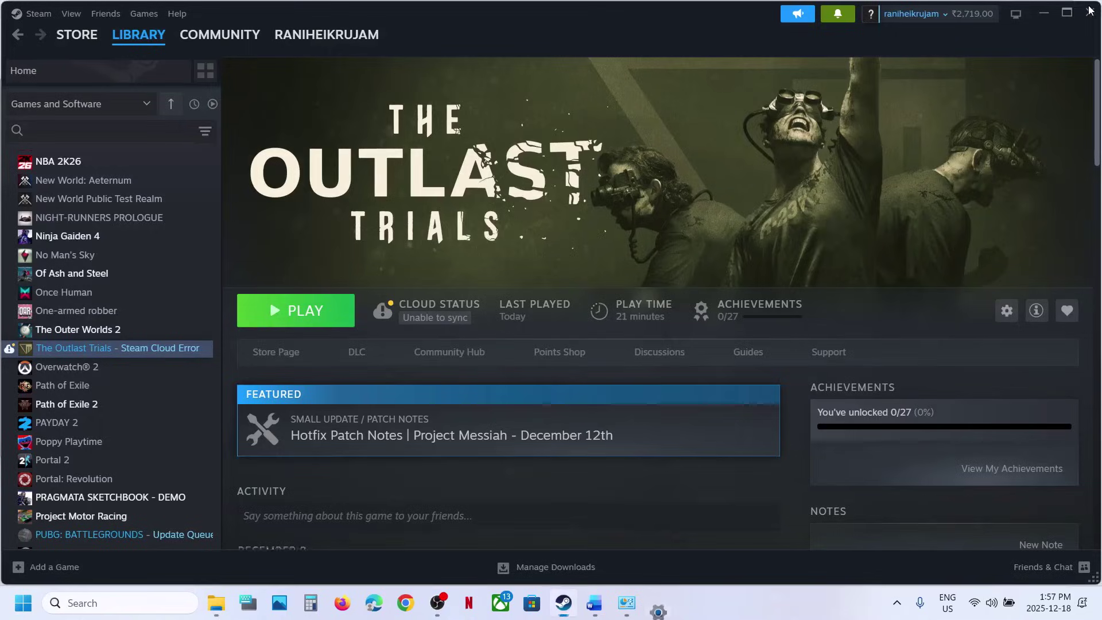
Switch to the Word document and highlight the antivirus program names from Avast to Comodo in Step 7.
left_click(591, 600)
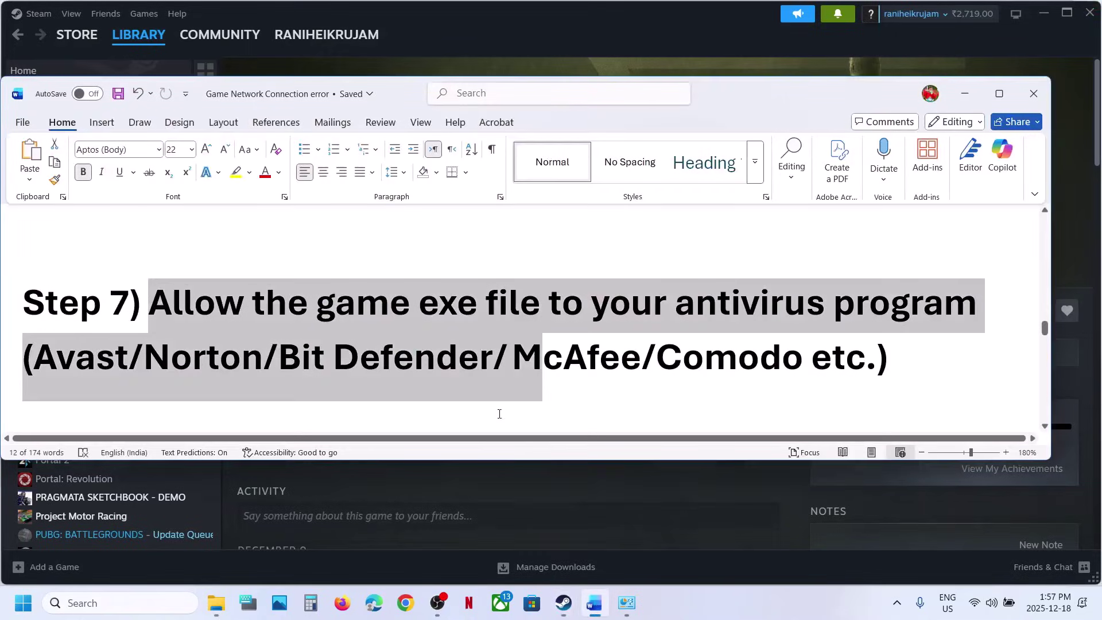
left_click(597, 371)
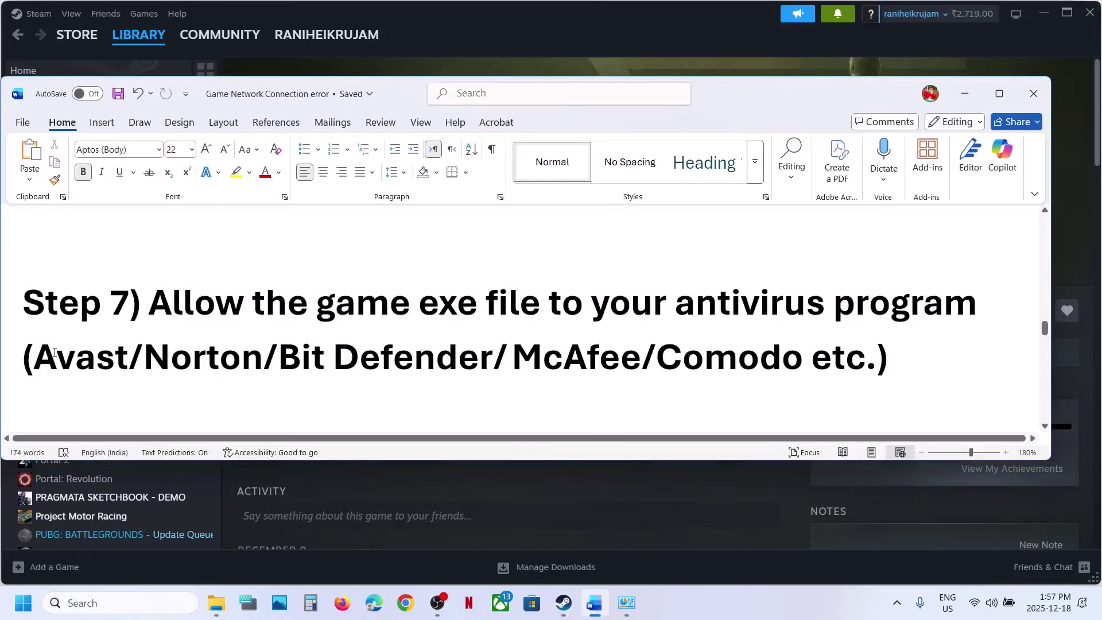
left_click_drag(55, 352, 744, 371)
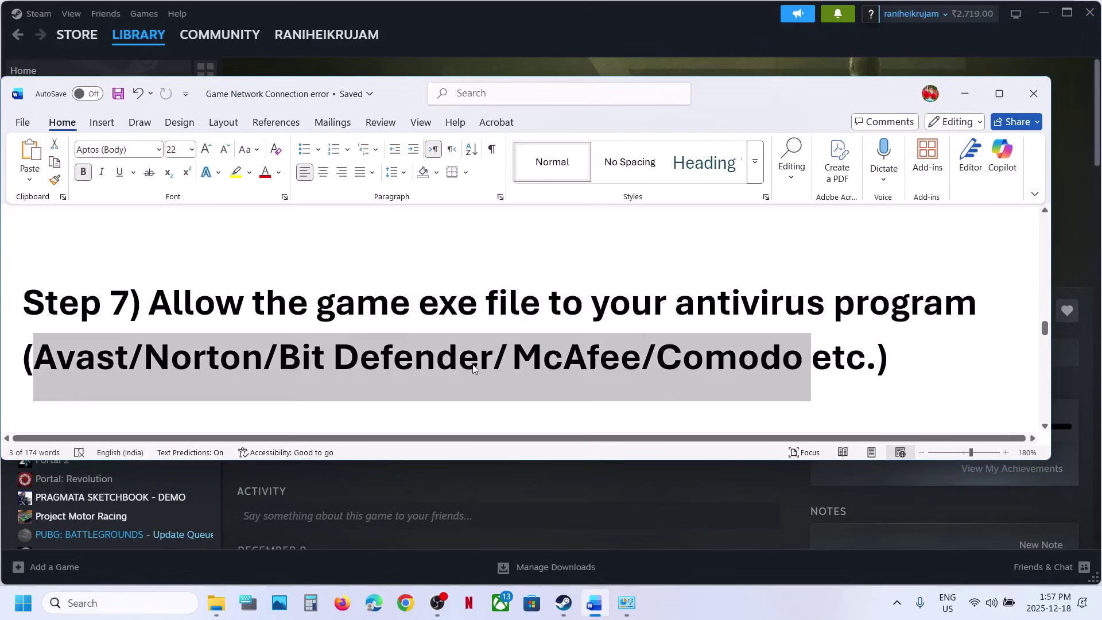
Go to the list of ipconfig and netsh commands in the document and maximize the Word window.
scroll(474, 368, "down", 5)
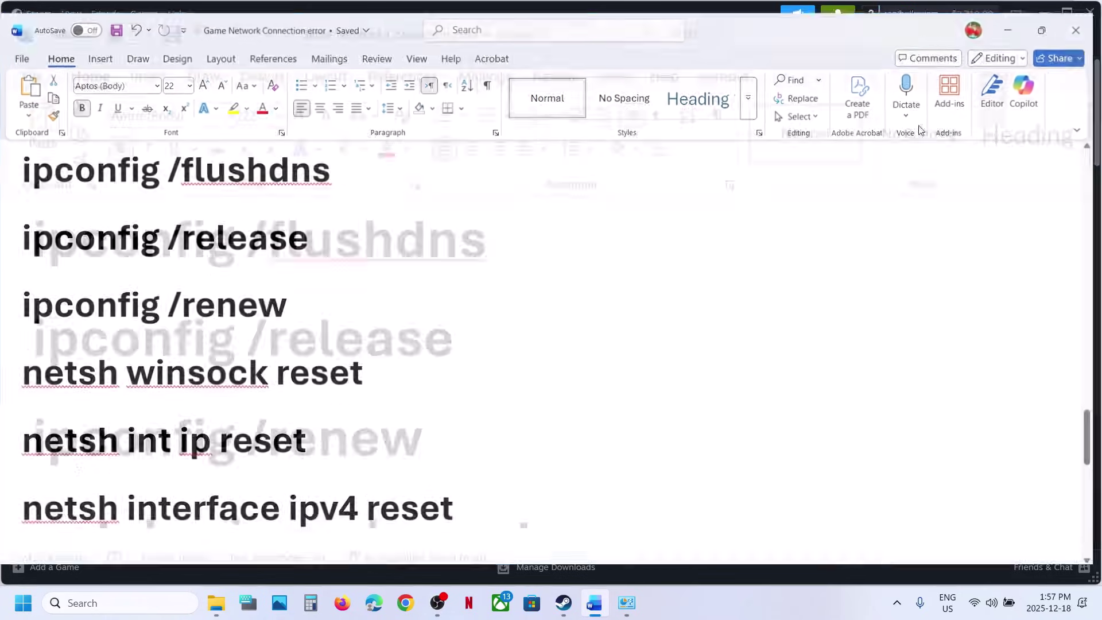
left_click(999, 93)
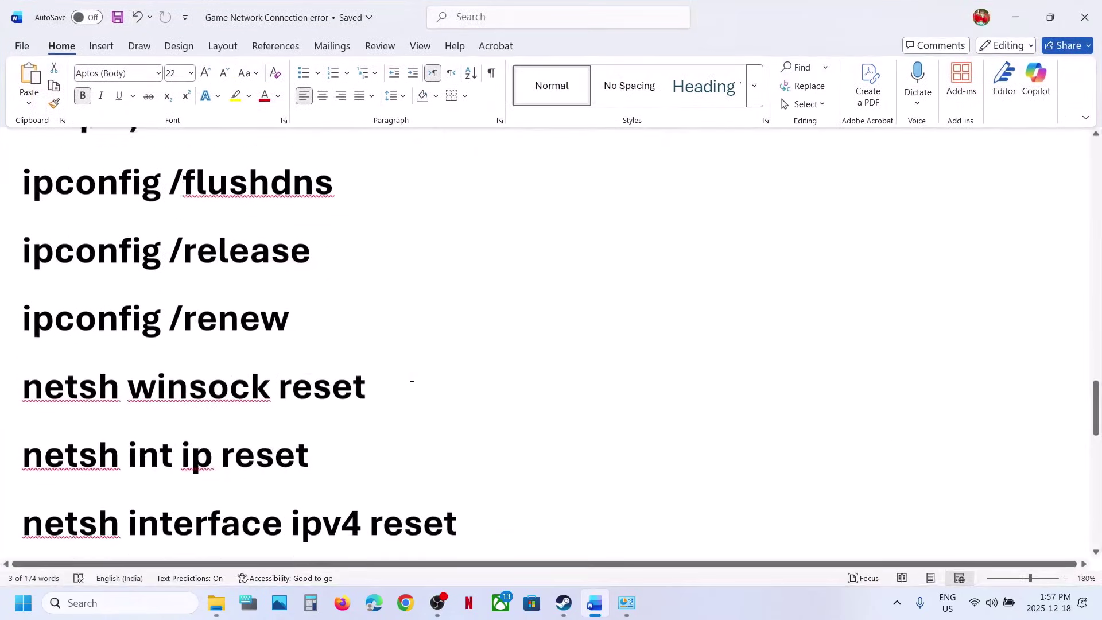
scroll(412, 377, "down", 1)
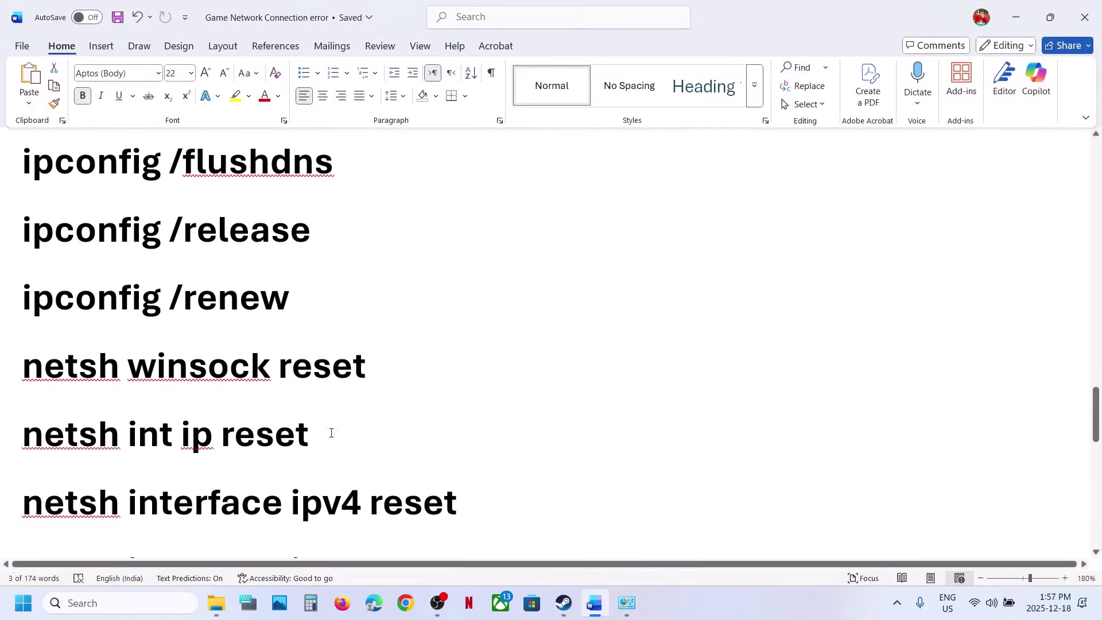
Search Windows for cmd, run Command Prompt as administrator and approve the permission request.
left_click(117, 603)
type("cmd")
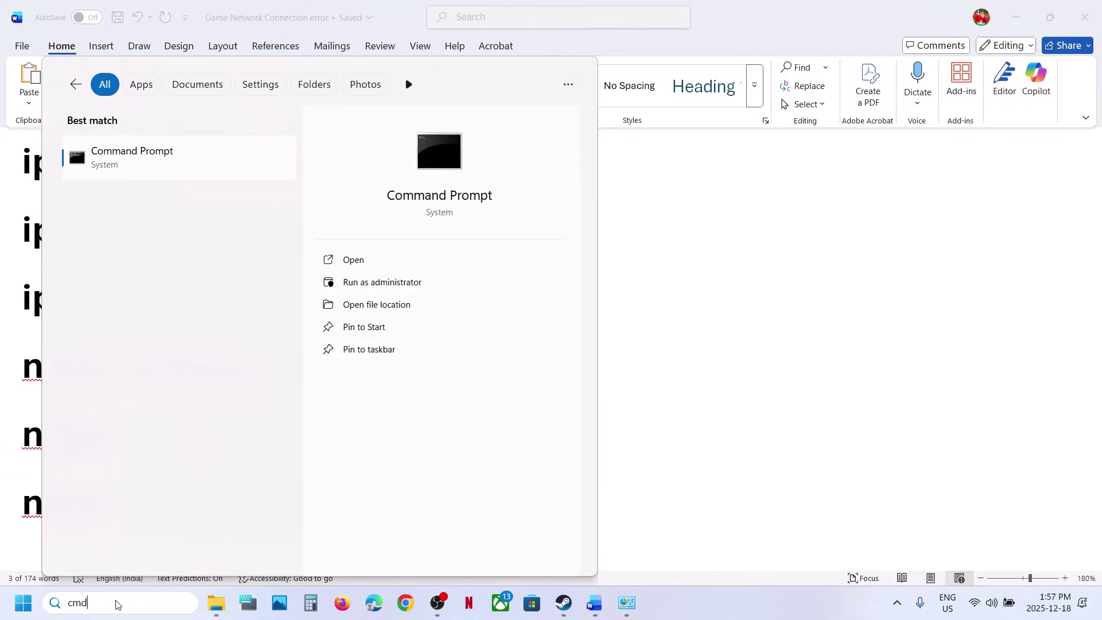
right_click(135, 156)
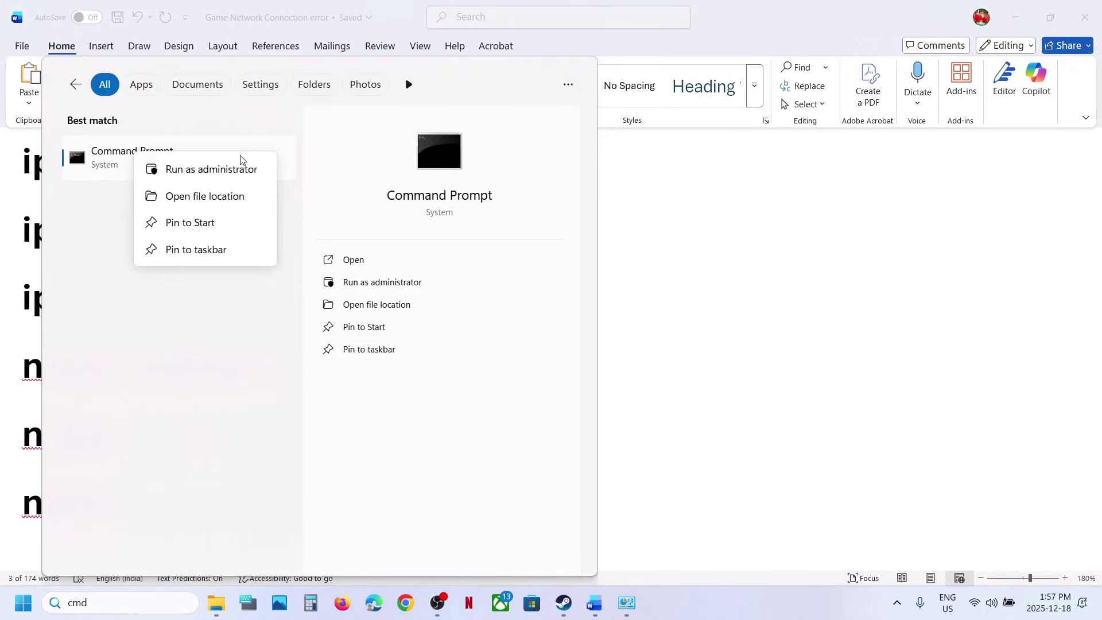
left_click(201, 170)
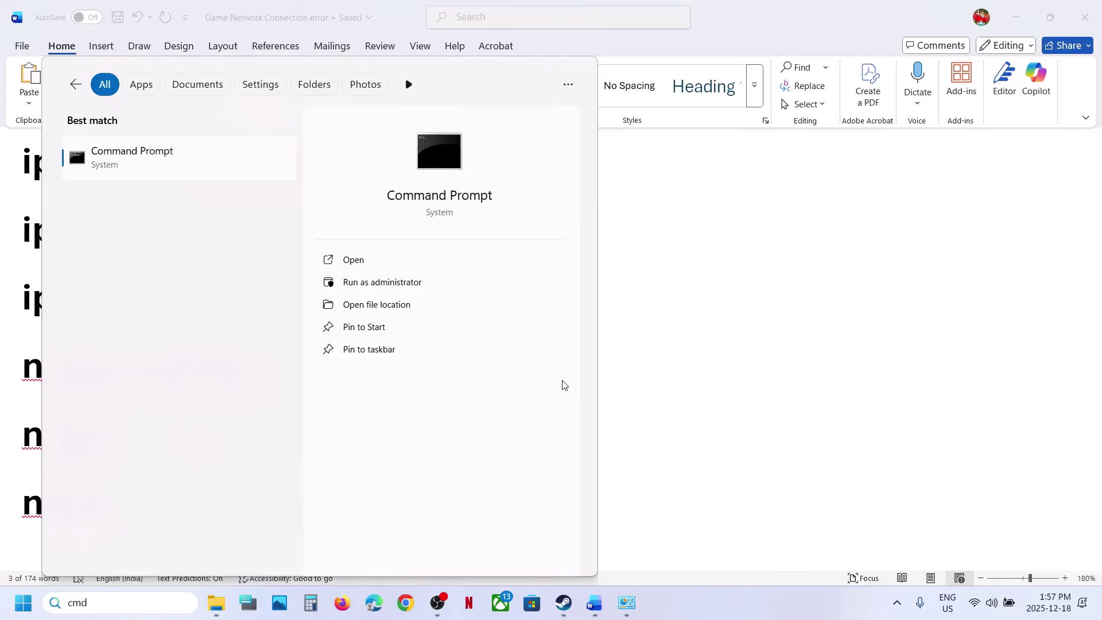
left_click(491, 415)
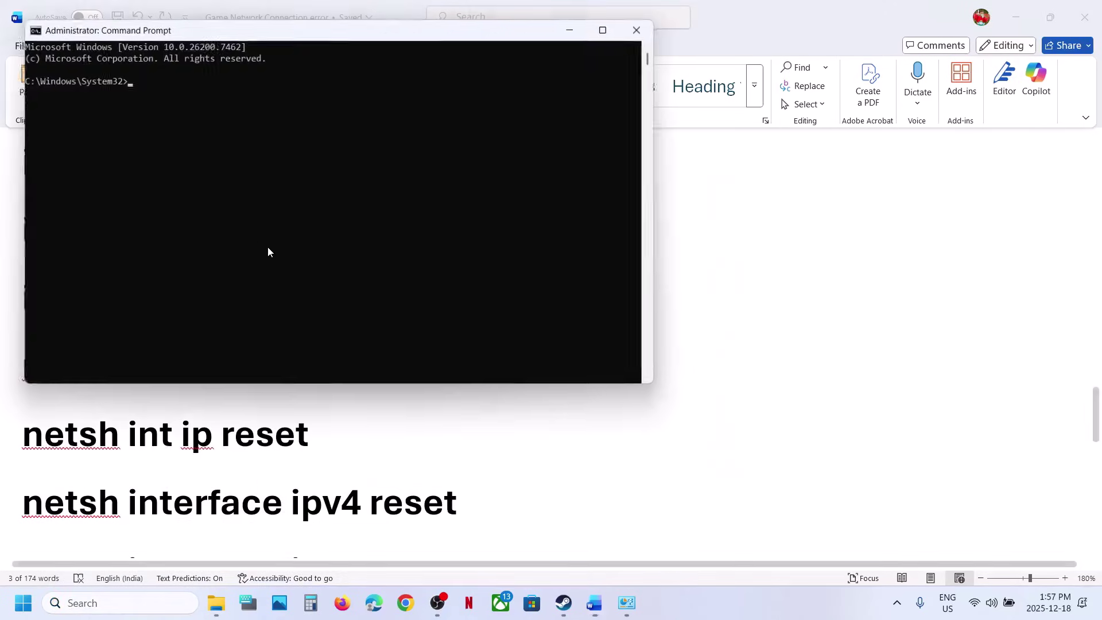
Copy ipconfig /flushdns from the Word document and run it in the administrator Command Prompt.
key("alt+Tab")
double_click(206, 152)
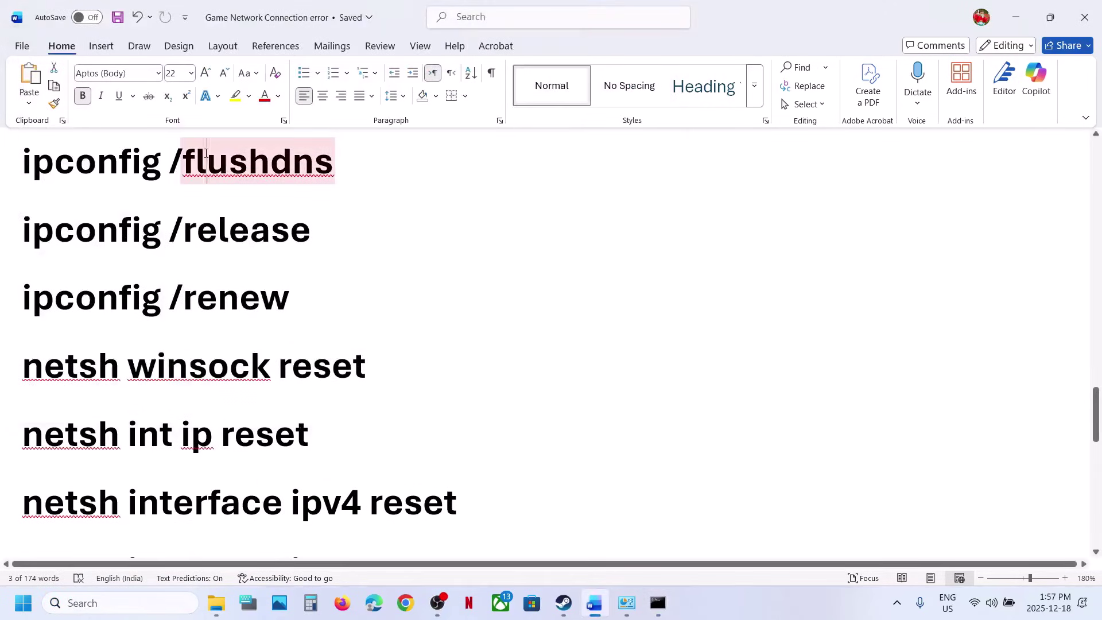
triple_click(206, 152)
key("ctrl+c")
key("alt+Tab")
left_click(381, 273)
right_click(384, 270)
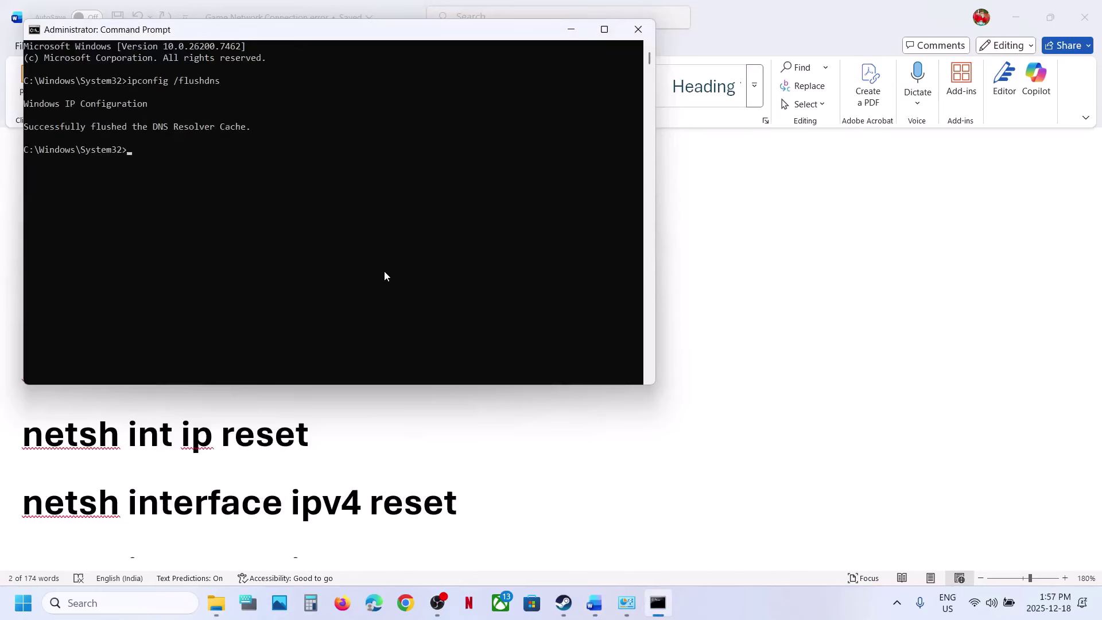
Copy ipconfig /release from the Word document and run it in Command Prompt.
key("alt+Tab")
double_click(237, 239)
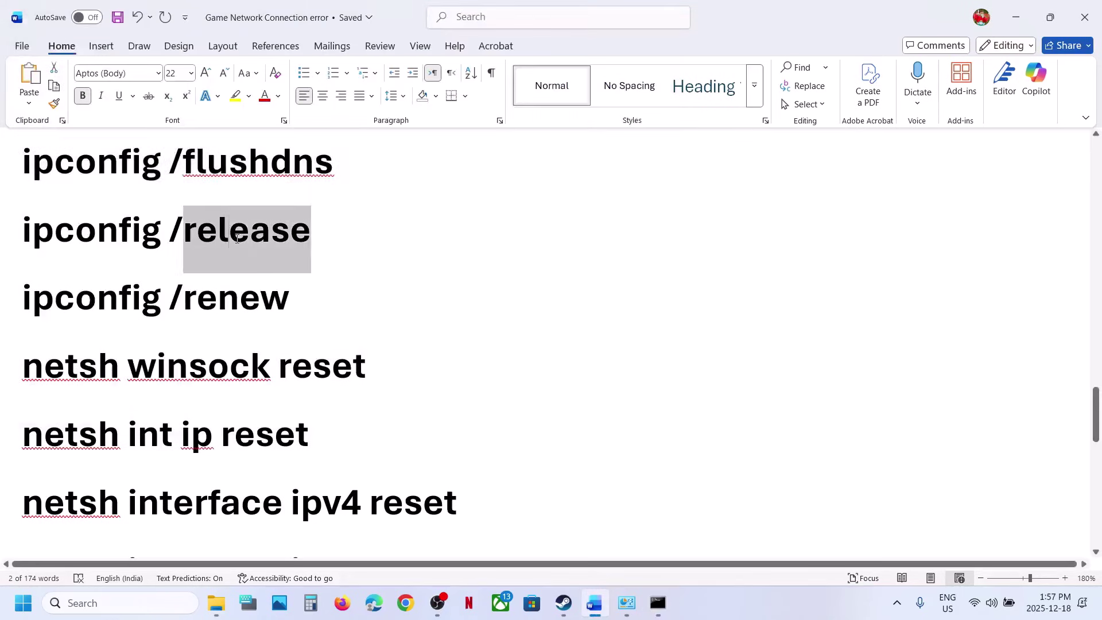
triple_click(236, 239)
key("ctrl+c")
key("alt+Tab")
right_click(235, 239)
Copy ipconfig /renew from the Word document and run it in Command Prompt.
key("alt+Tab")
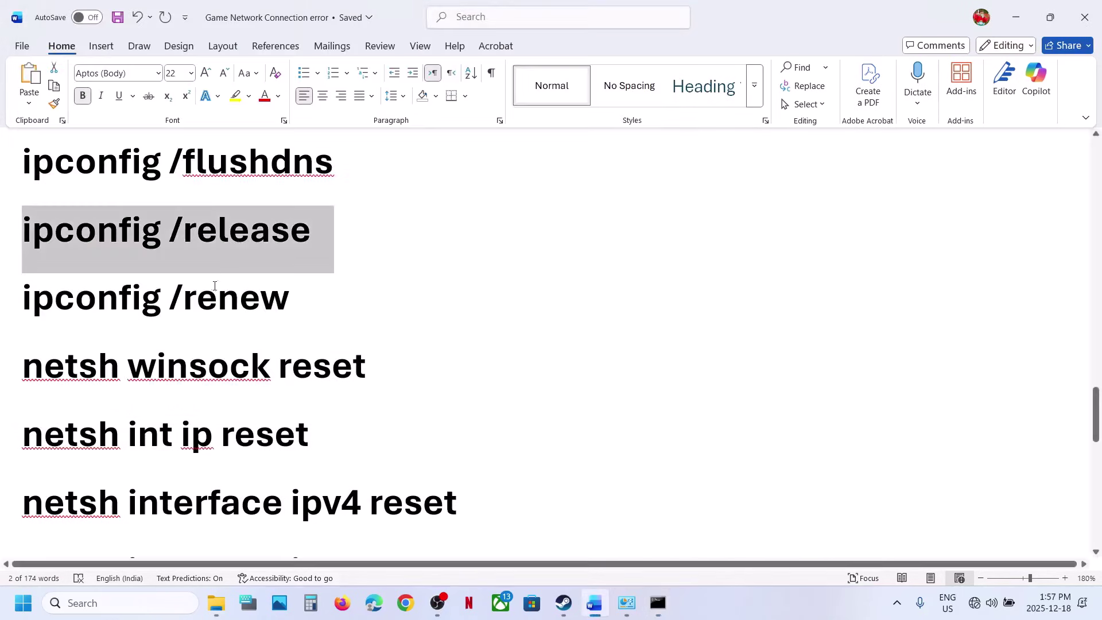
triple_click(206, 295)
key("ctrl+c")
key("alt+Tab")
right_click(205, 291)
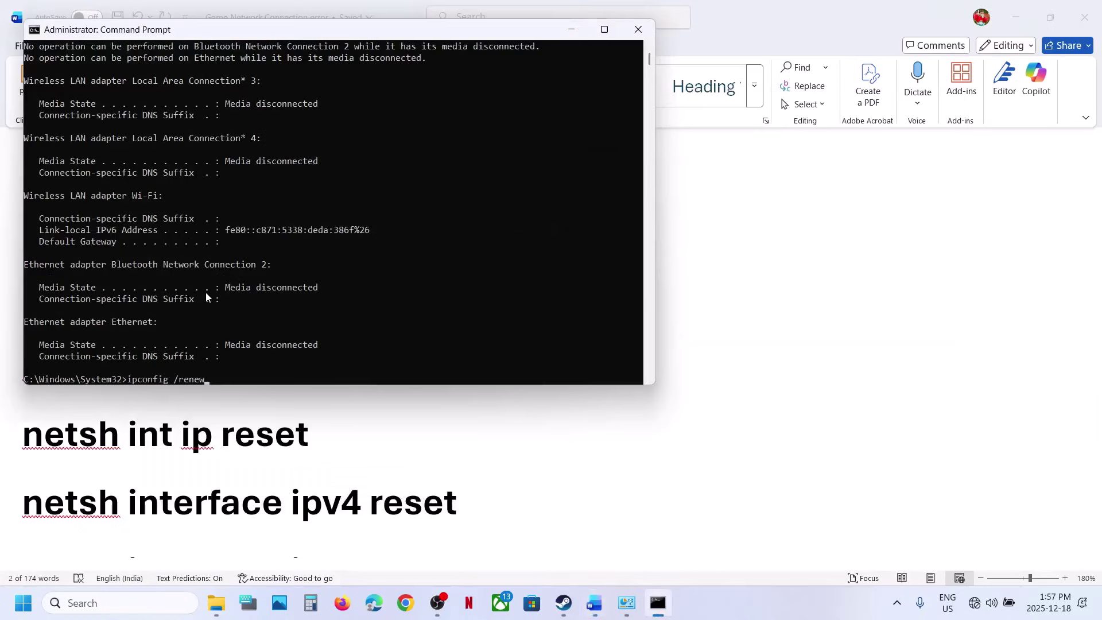
Copy netsh winsock reset from the Word document and run it in Command Prompt.
key("alt+Tab")
scroll(236, 305, "down", 3)
double_click(236, 206)
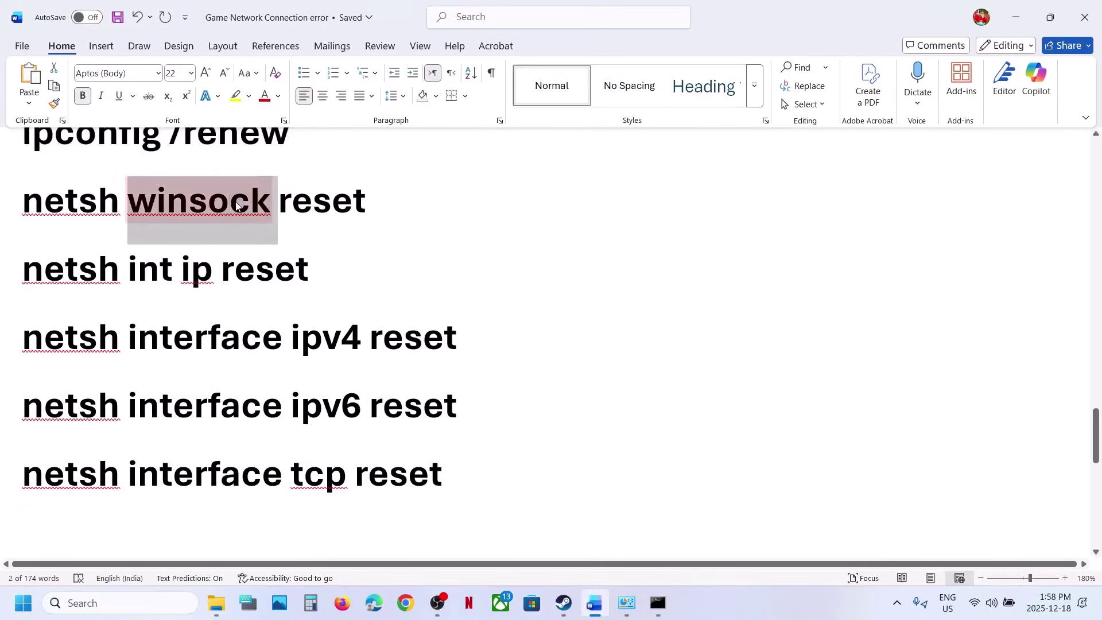
left_click(236, 206)
key("ctrl+c")
key("alt+Tab")
right_click(273, 264)
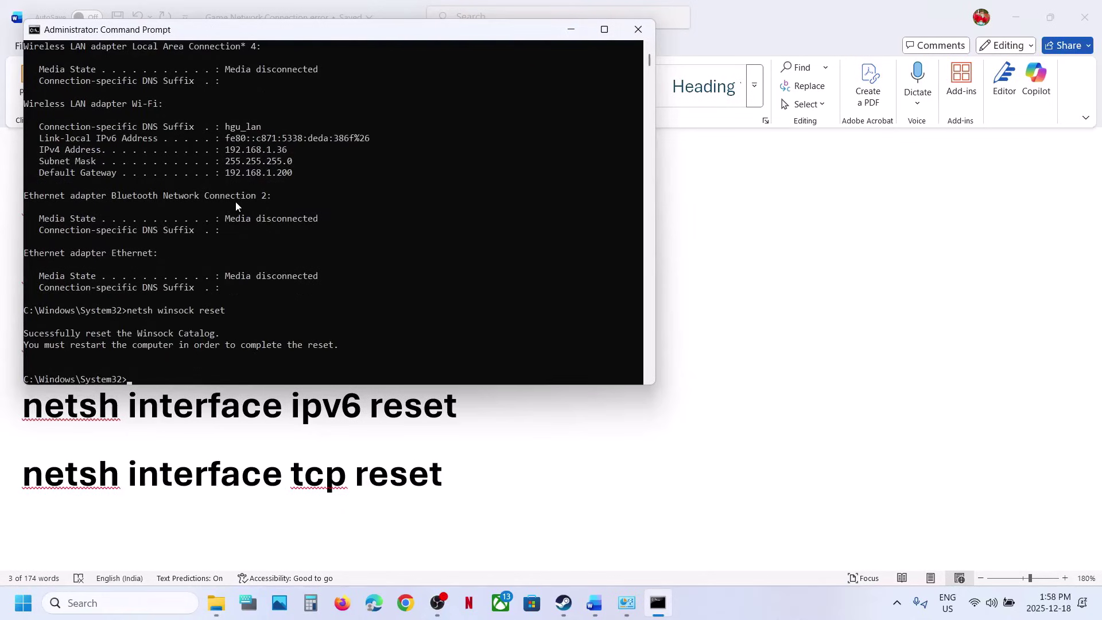
Copy netsh int ip reset from the Word document and run it in Command Prompt.
key("alt+Tab")
triple_click(244, 277)
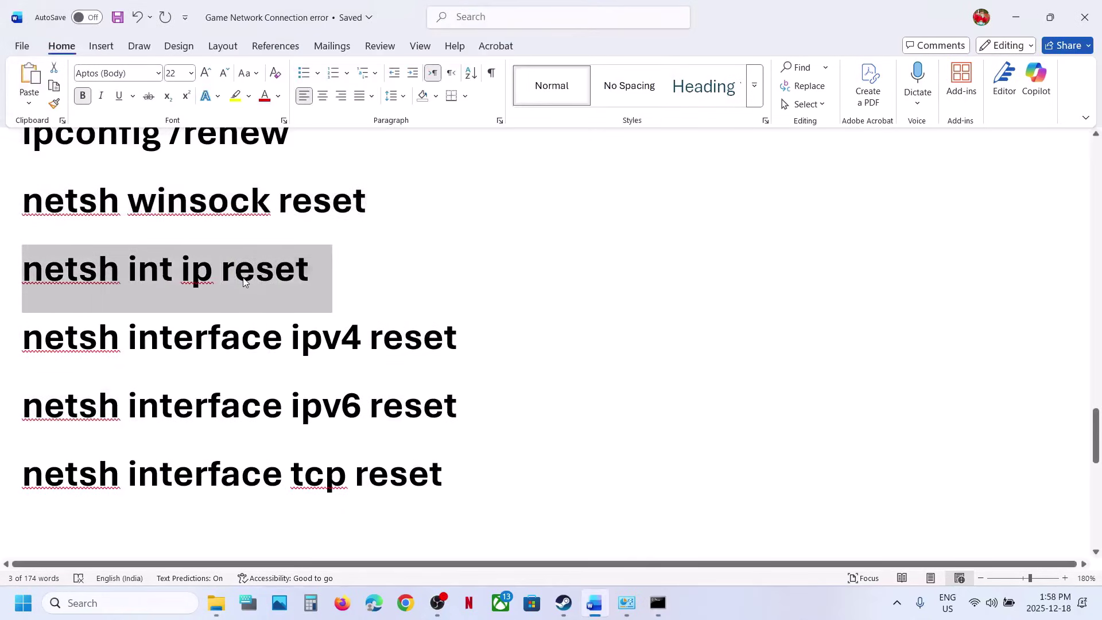
key("ctrl+c")
key("alt+Tab")
right_click(243, 277)
Copy netsh interface ipv4 reset from the Word document and run it in Command Prompt.
key("alt+Tab")
triple_click(232, 338)
key("ctrl+c")
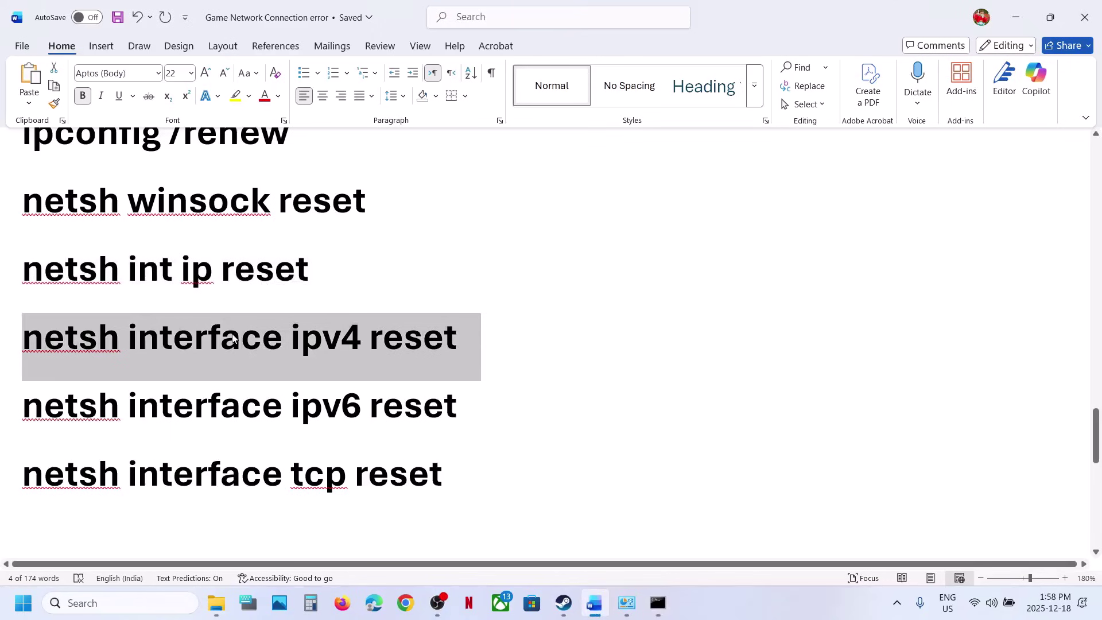
key("alt+Tab")
Copy netsh interface ipv6 reset from the Word document and run it in Command Prompt.
key("alt+Tab")
triple_click(281, 404)
key("alt+Tab")
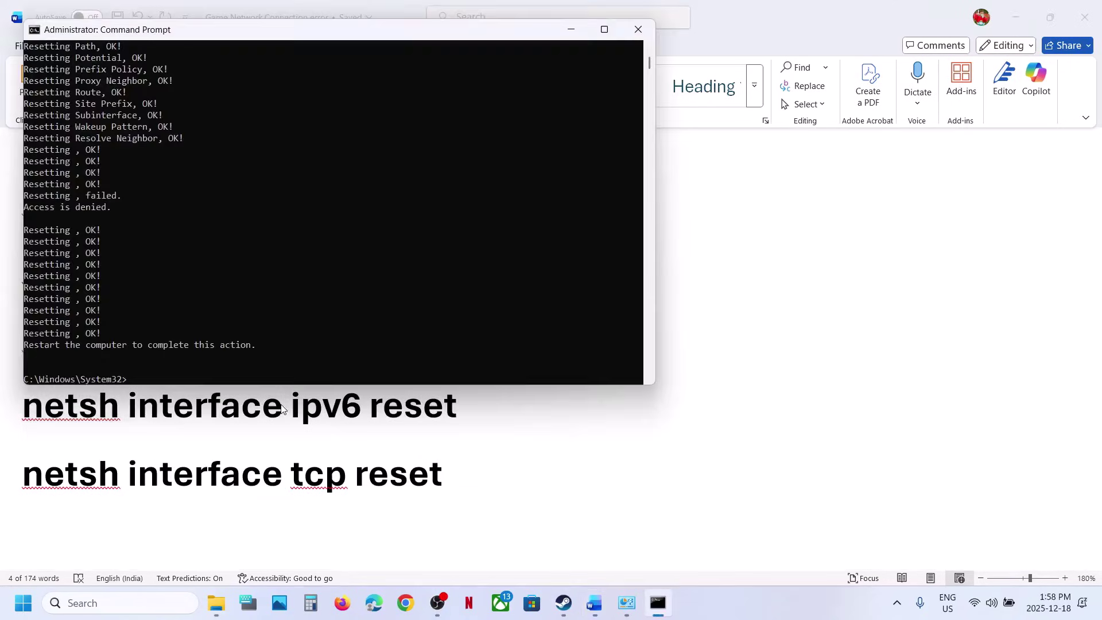
key("ctrl+v")
key("Return")
Copy netsh interface tcp reset from the Word document and run it in Command Prompt.
key("alt+Tab")
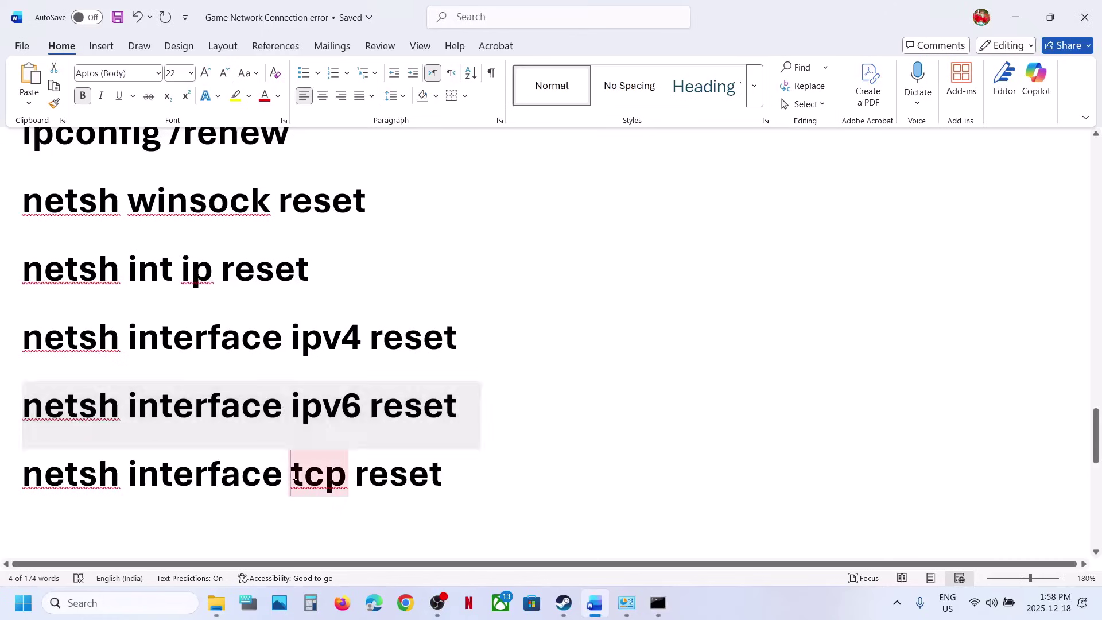
triple_click(294, 475)
key("ctrl+c")
key("alt+Tab")
key("ctrl+v")
key("Return")
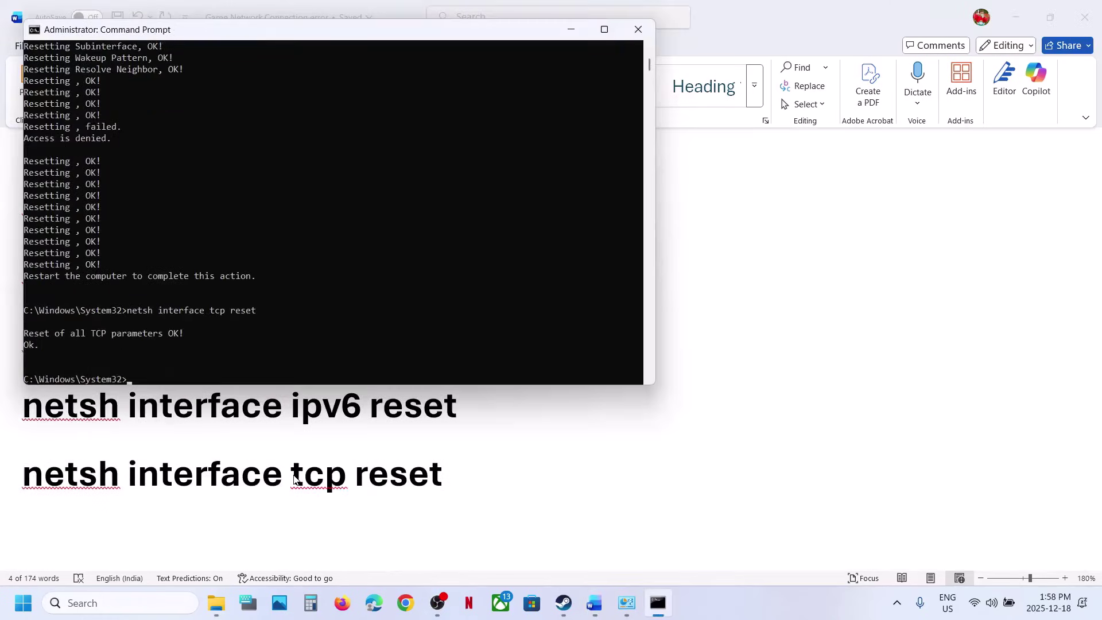
Show the Windows power options for restarting the computer and switch to The Outlast Trials page in Steam.
key("alt+Tab")
scroll(291, 454, "down", 1)
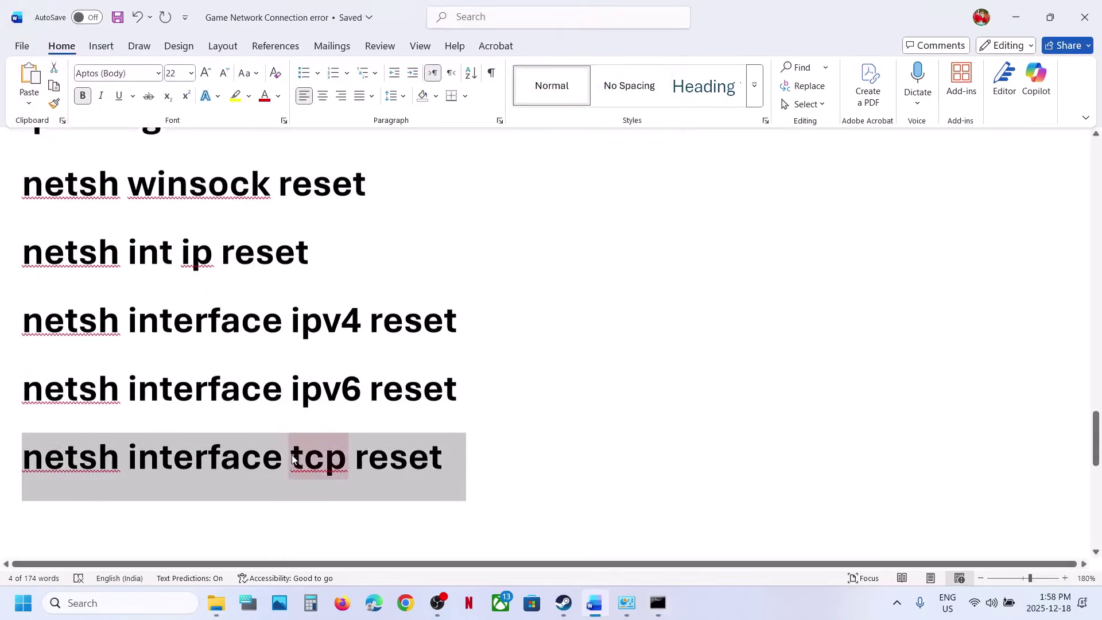
key("super")
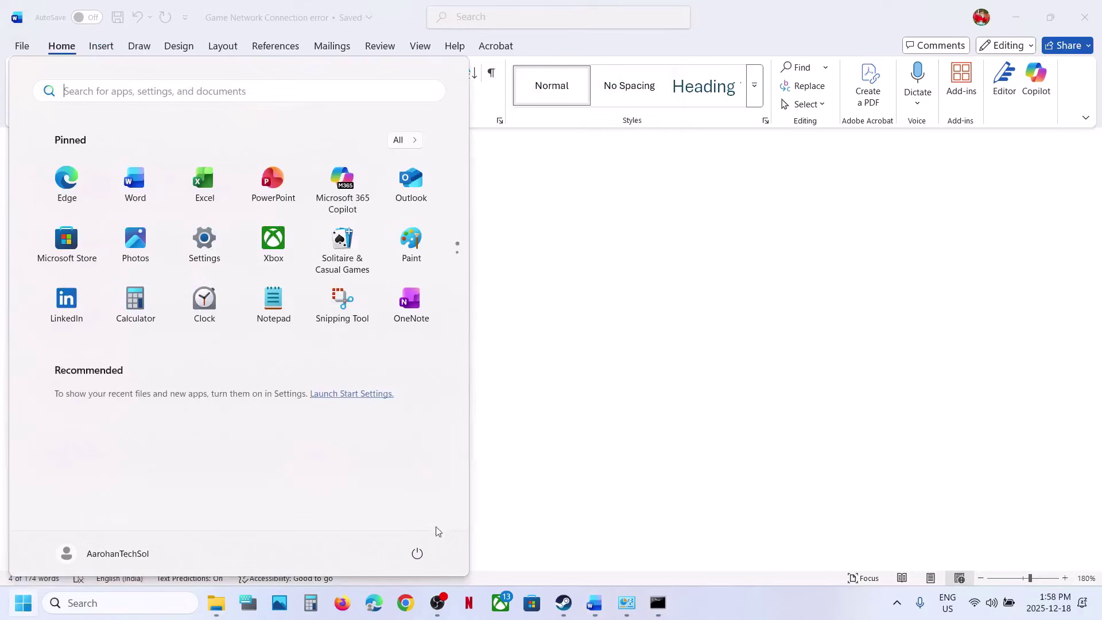
left_click(418, 554)
left_click(563, 603)
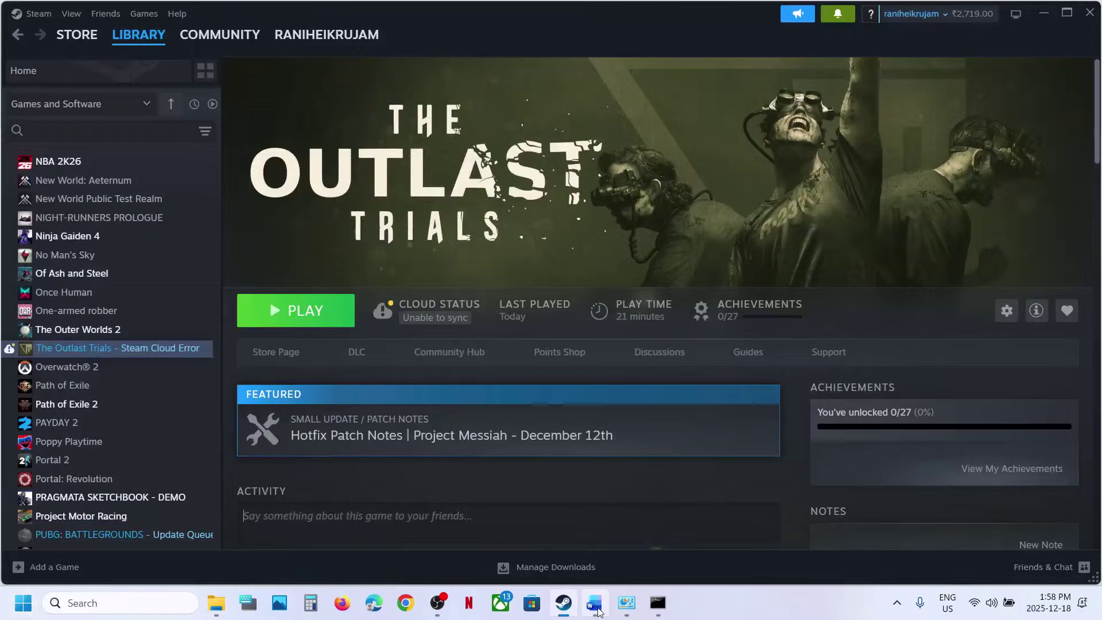
Return to the Word document and highlight "Use Ethernet connection" in Step 10.
left_click(593, 602)
scroll(337, 381, "down", 2)
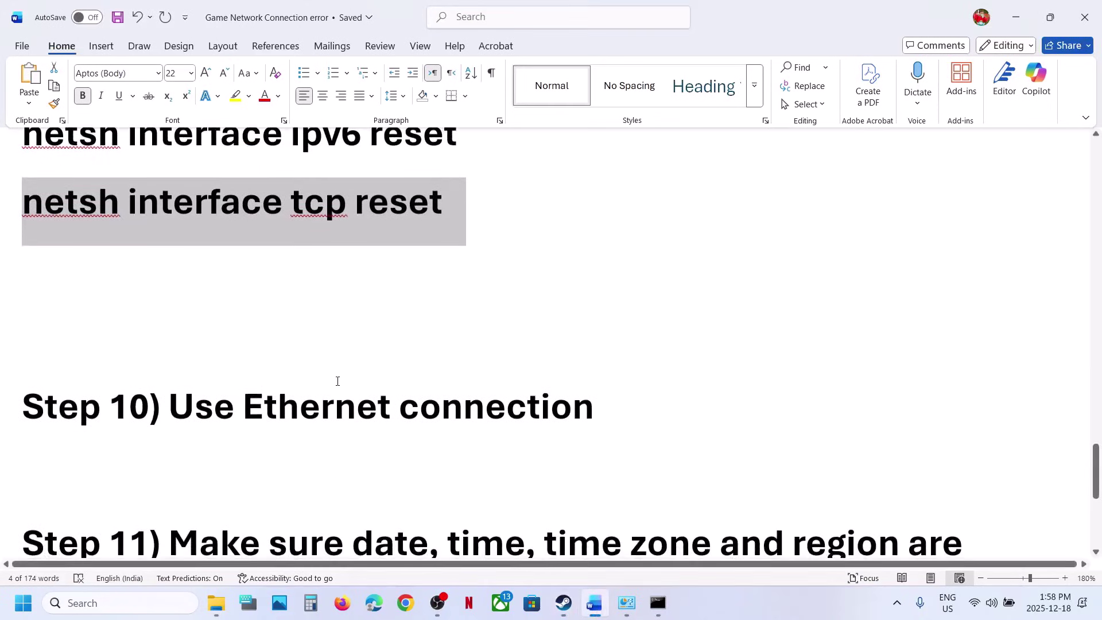
left_click_drag(169, 405, 590, 402)
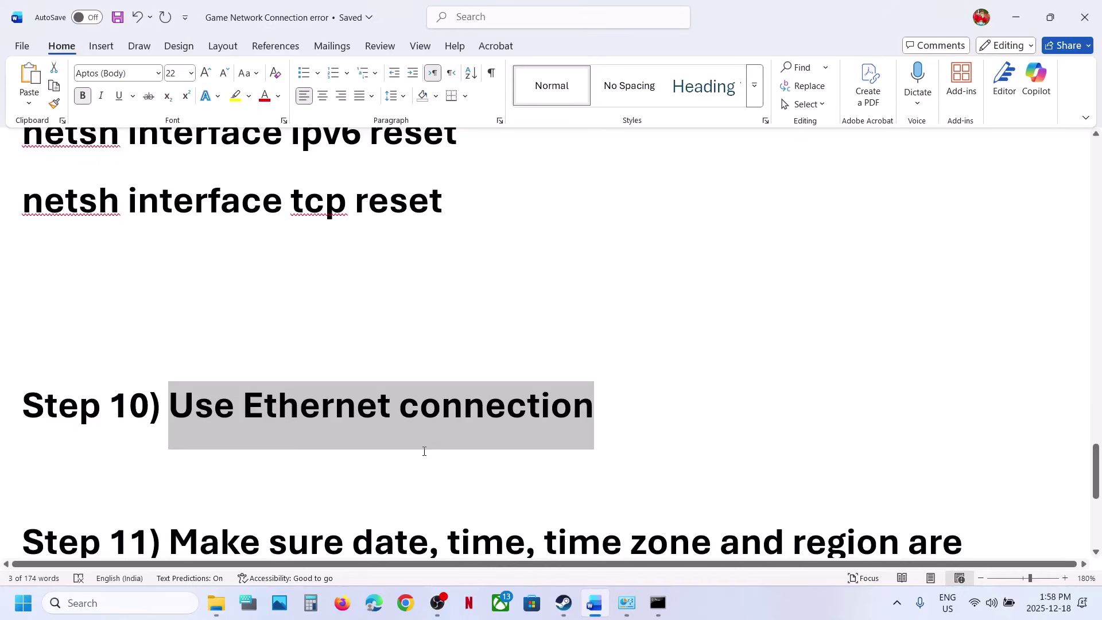
Highlight the Step 11 instruction about correct date, time, time zone and region in the document.
scroll(424, 451, "down", 2)
scroll(424, 451, "down", 1)
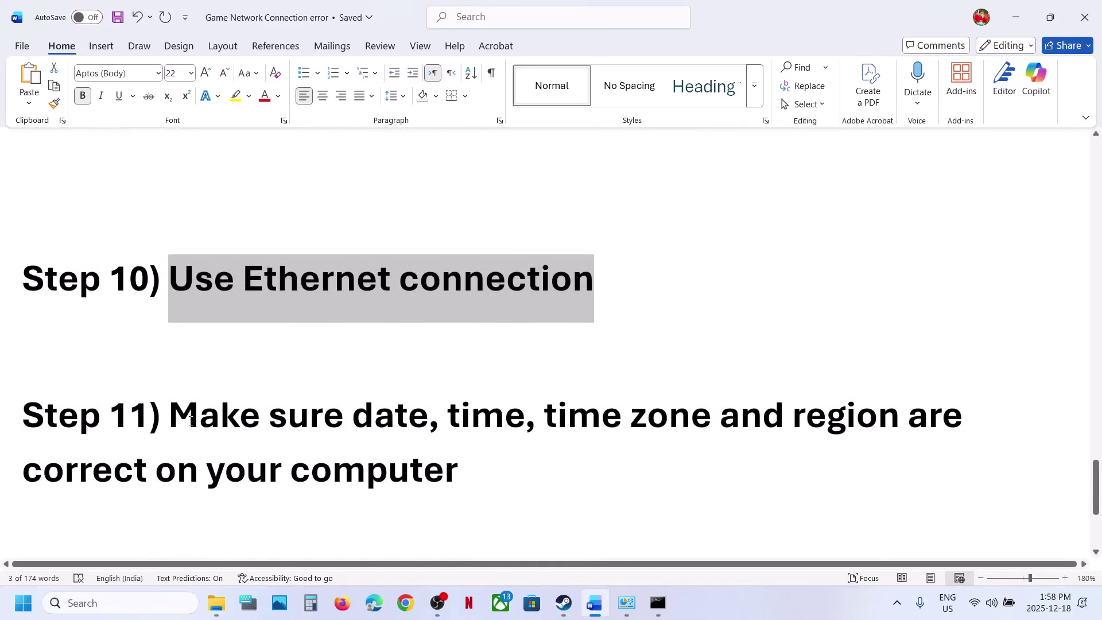
left_click_drag(191, 421, 453, 479)
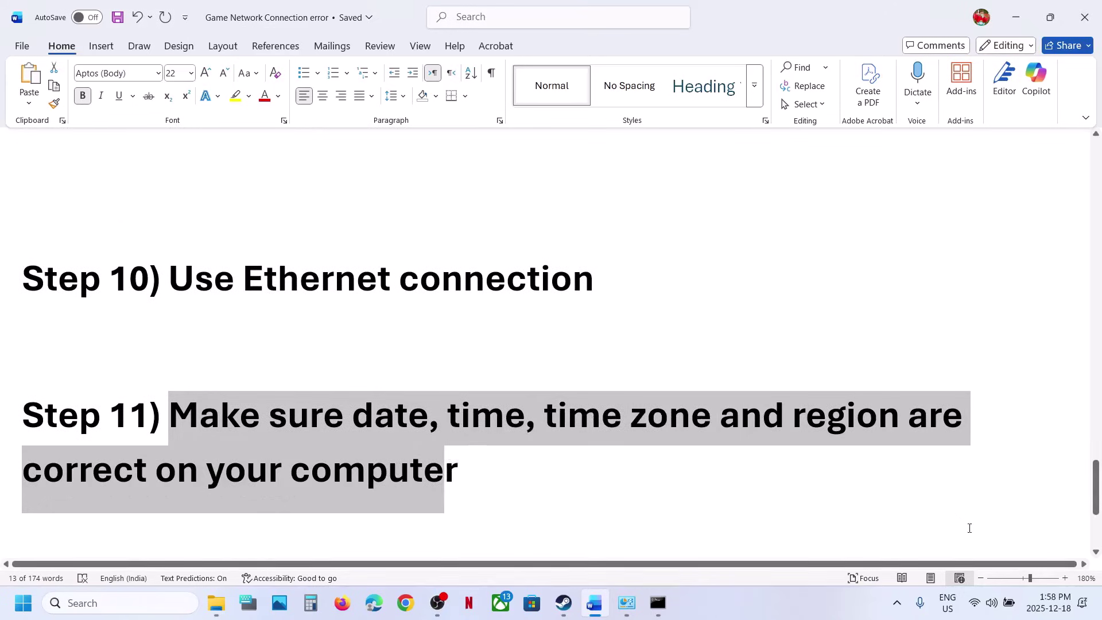
Open the Windows Date & time settings and switch automatic time zone and automatic time off and back on.
right_click(1058, 611)
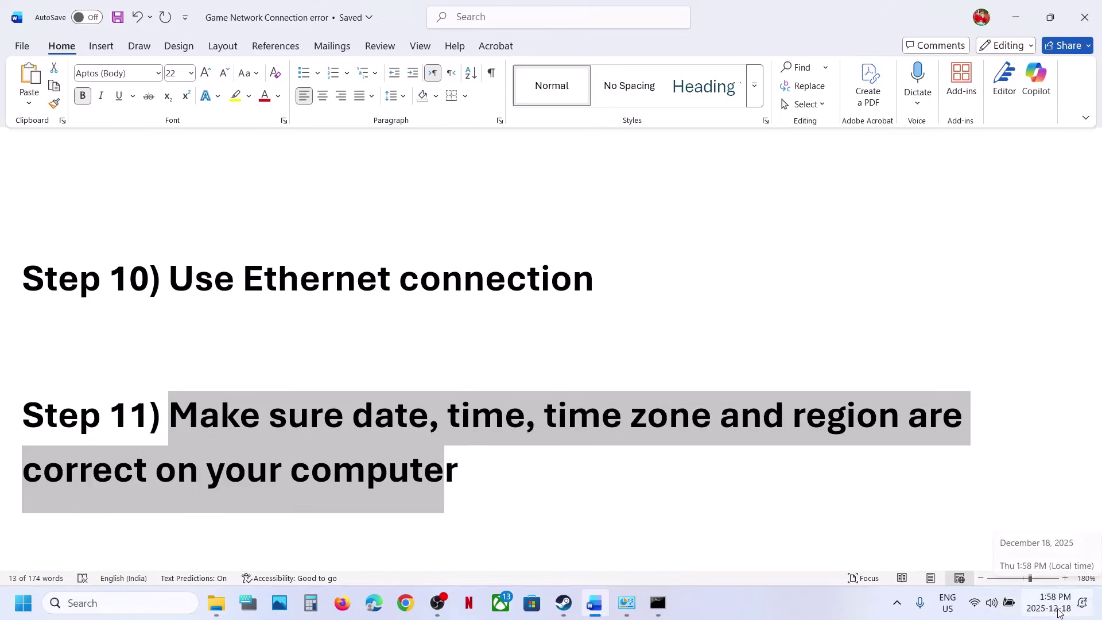
left_click(1038, 547)
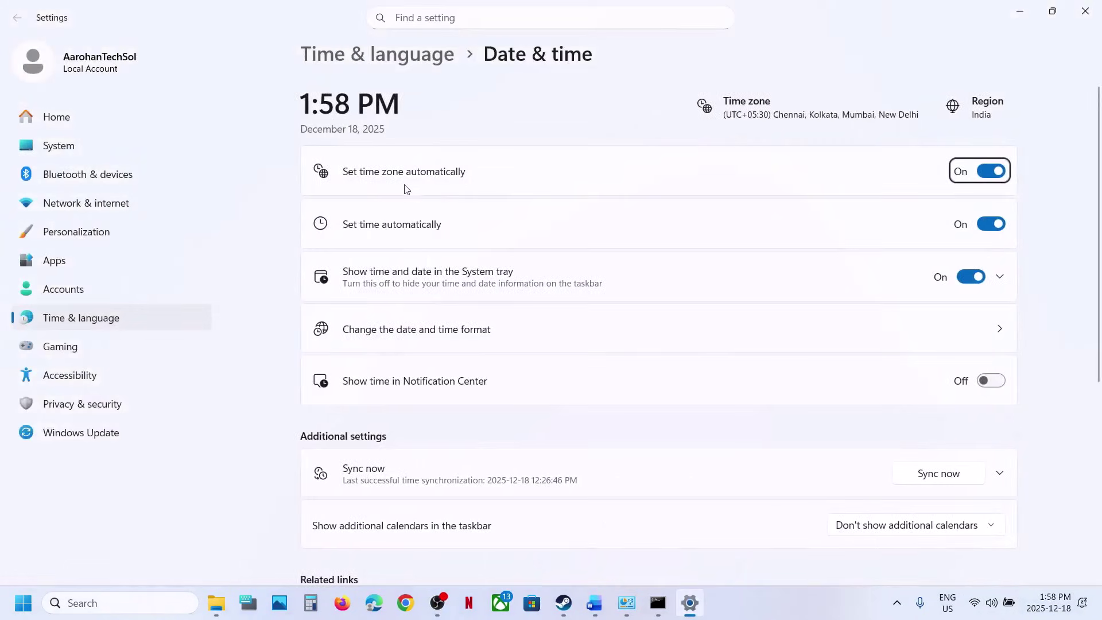
left_click(988, 175)
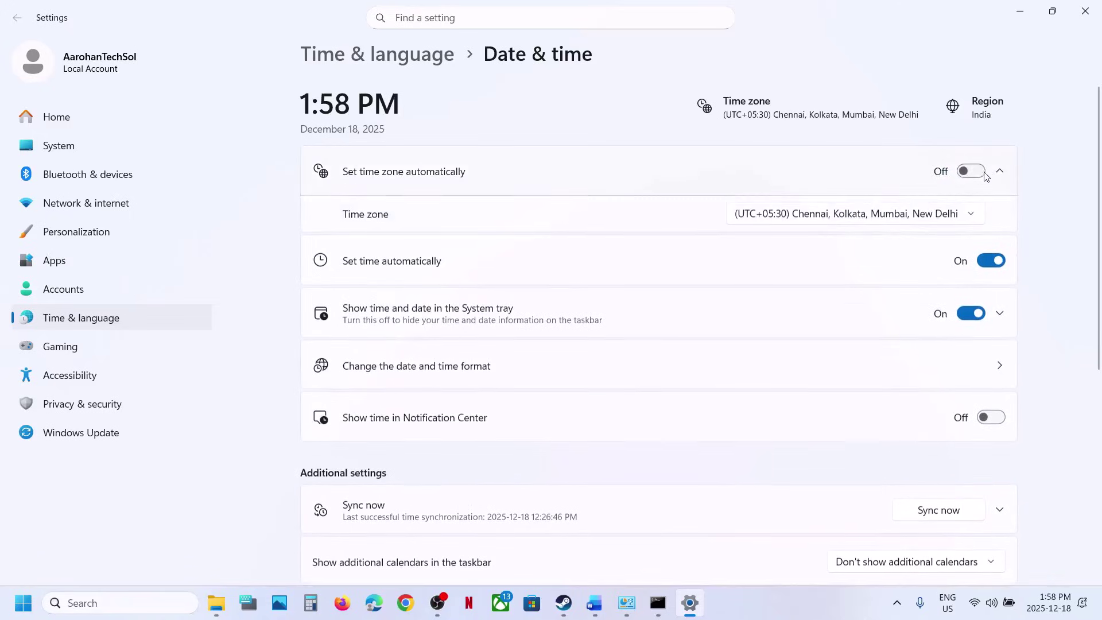
left_click(987, 173)
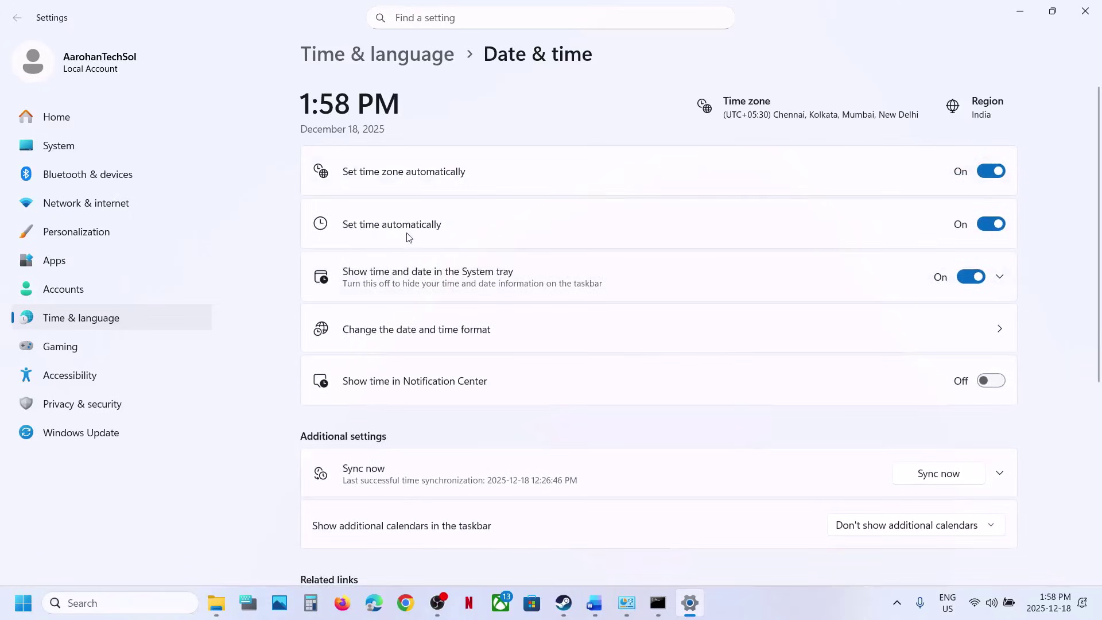
left_click(980, 226)
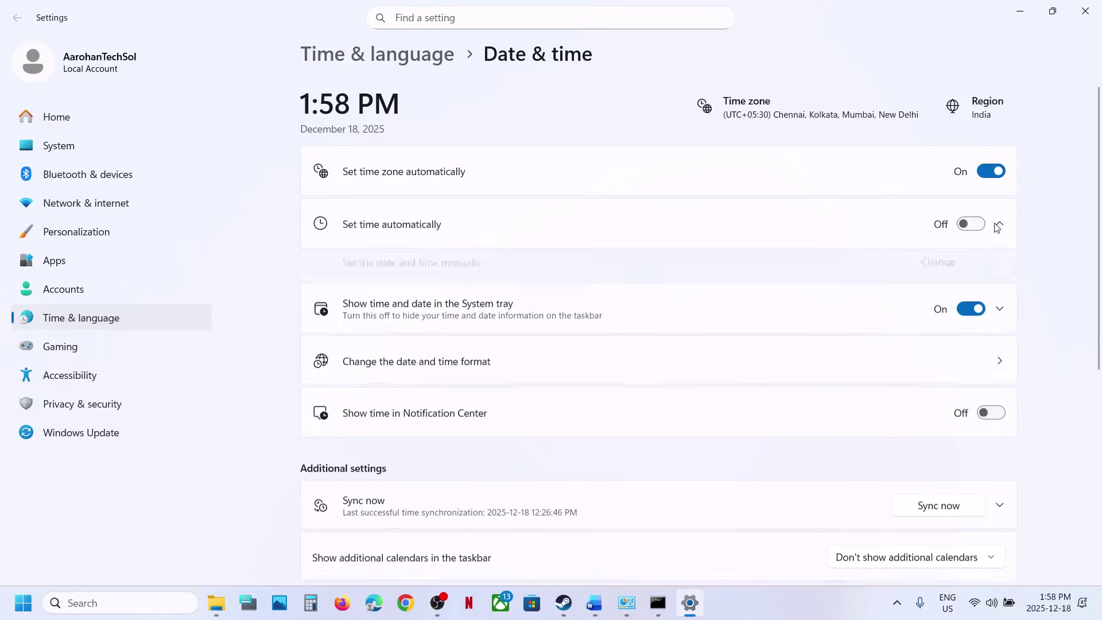
left_click(977, 227)
Synchronize the computer's clock immediately from the additional Date & time settings.
scroll(924, 327, "down", 2)
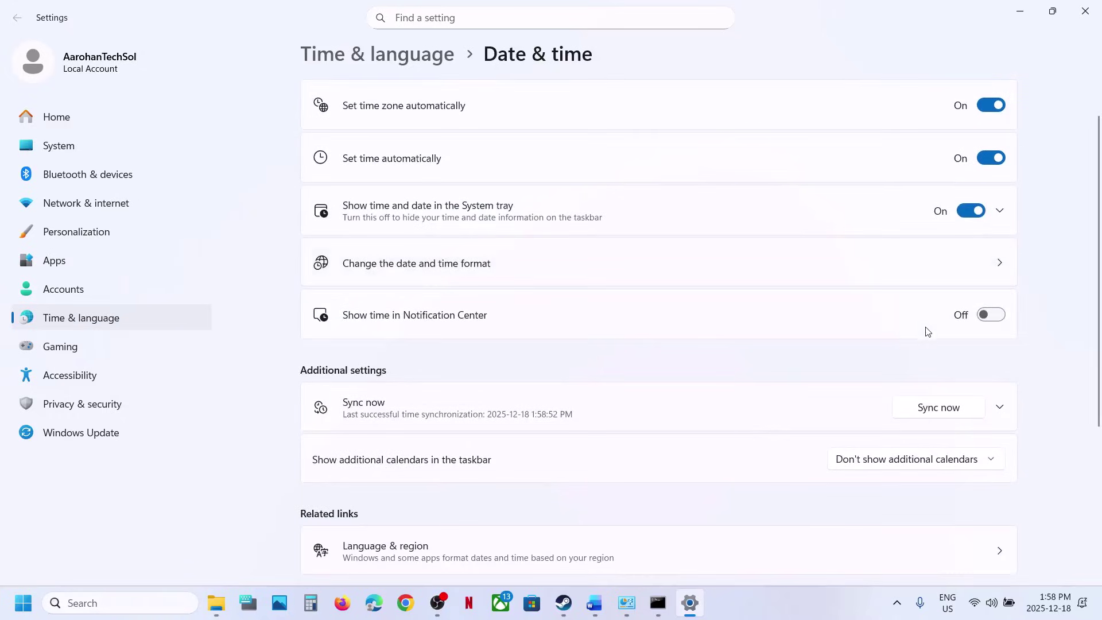
scroll(878, 370, "down", 3)
left_click(934, 321)
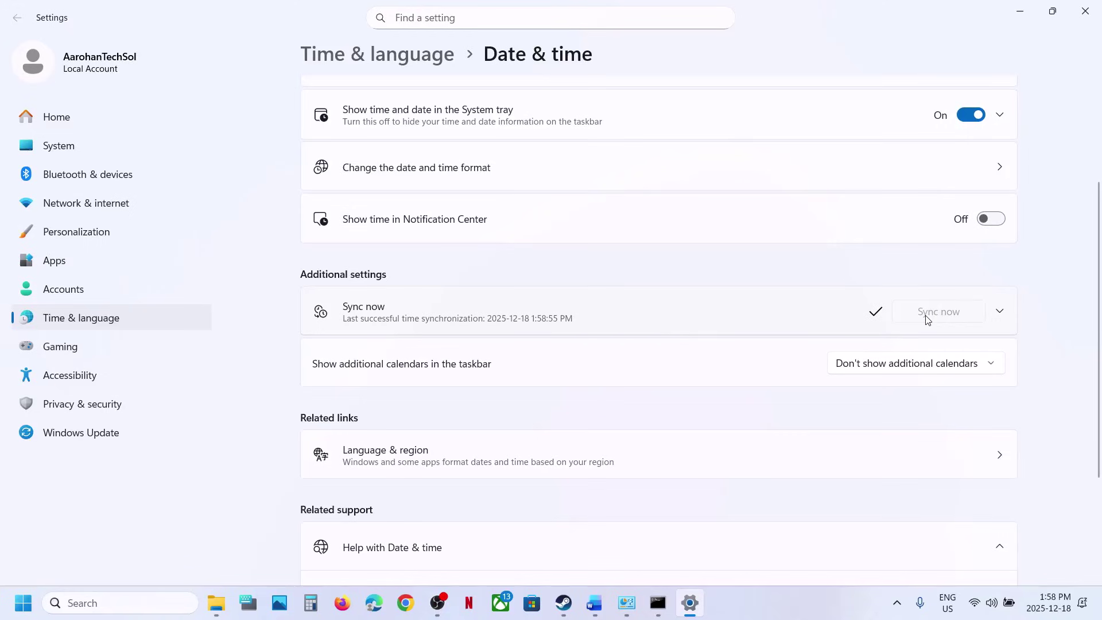
Check the Country or region choice in the Language & region settings and close Settings.
left_click(89, 319)
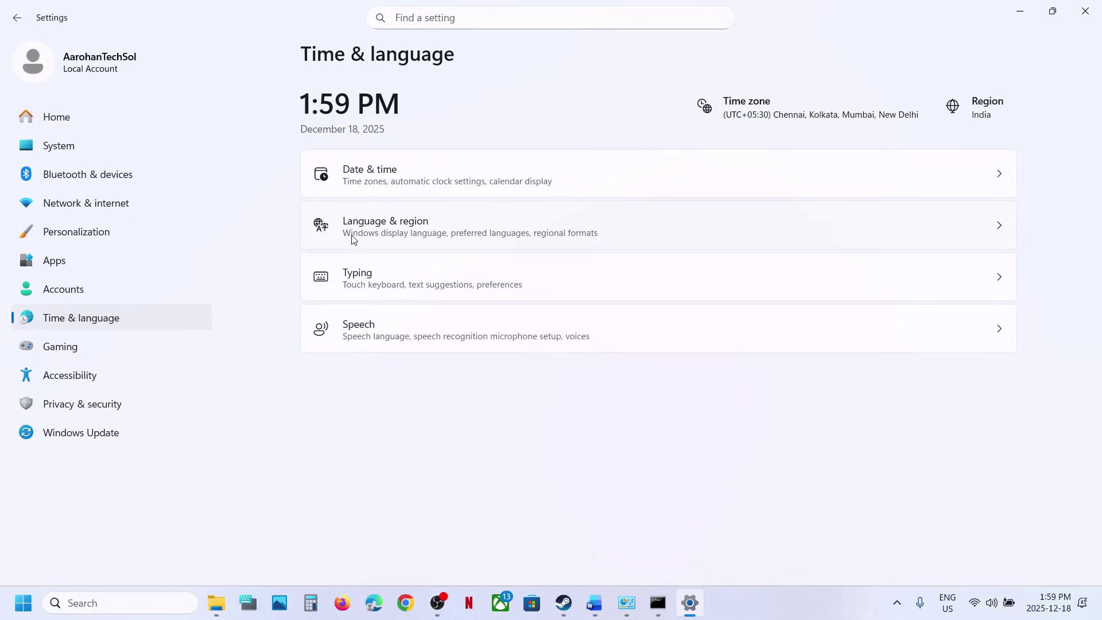
left_click(353, 239)
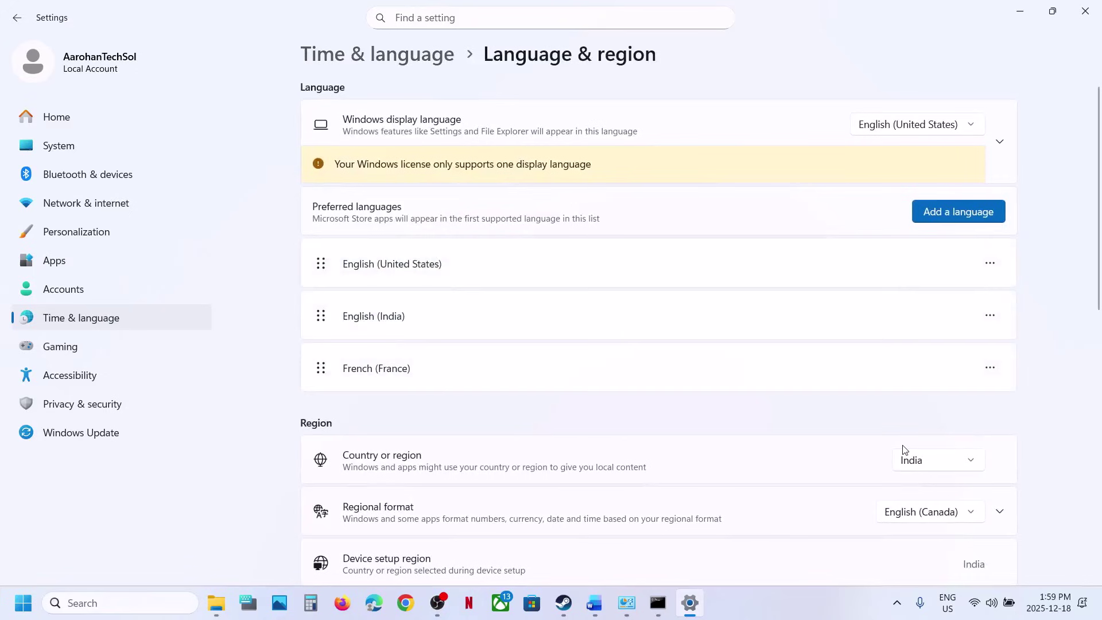
left_click(913, 459)
left_click(911, 458)
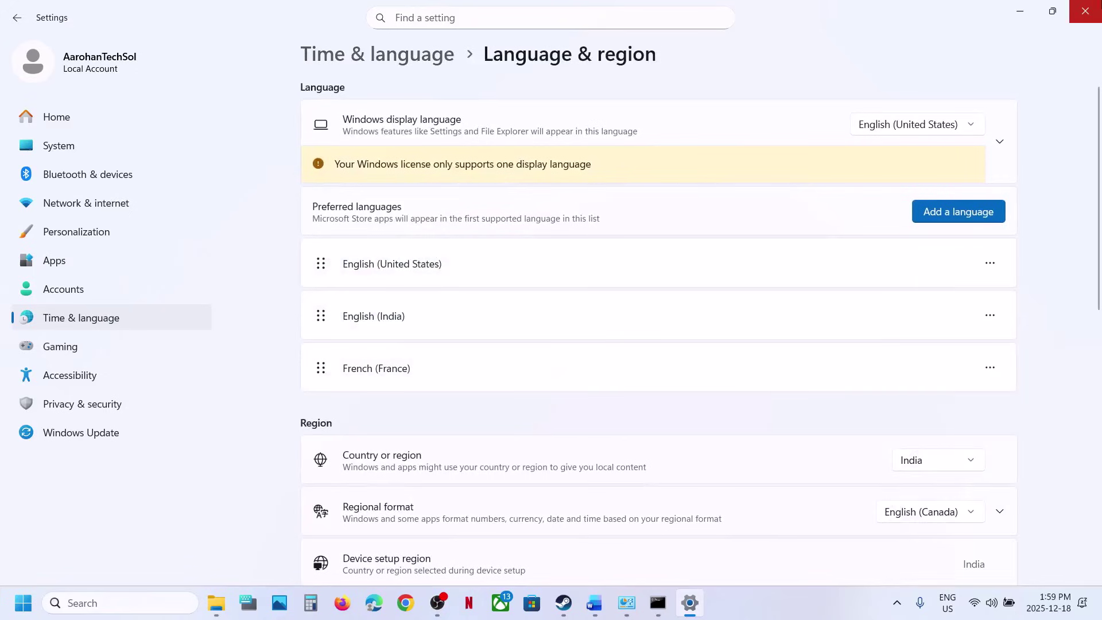
left_click(1086, 10)
Go to Step 12, show the file integrity verification option in The Outlast Trials' Steam properties, and close the properties.
scroll(424, 401, "down", 3)
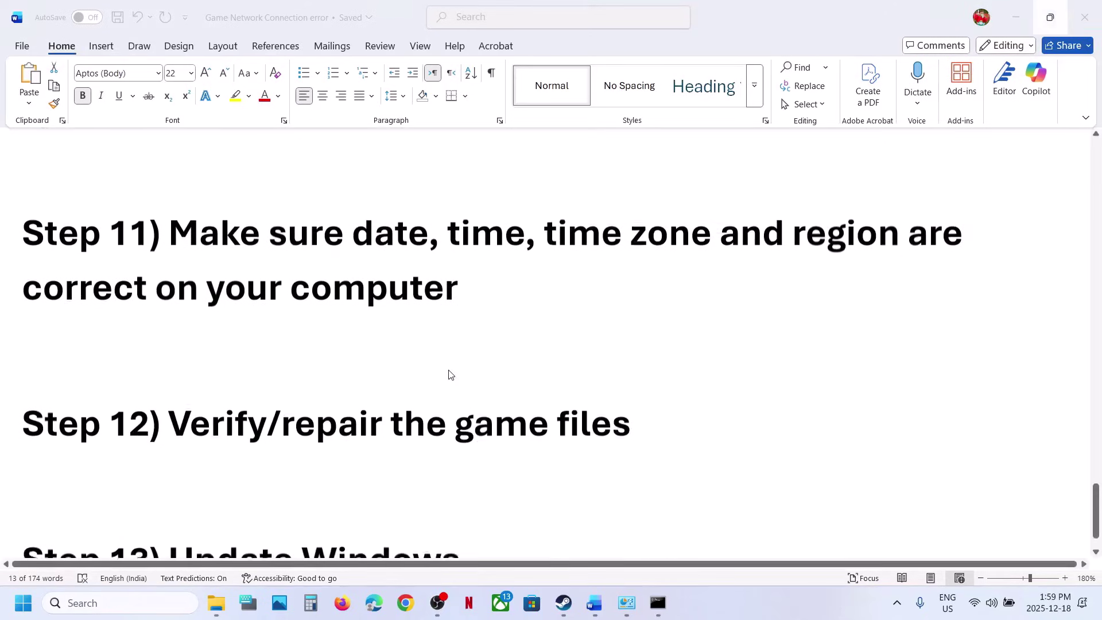
left_click(562, 602)
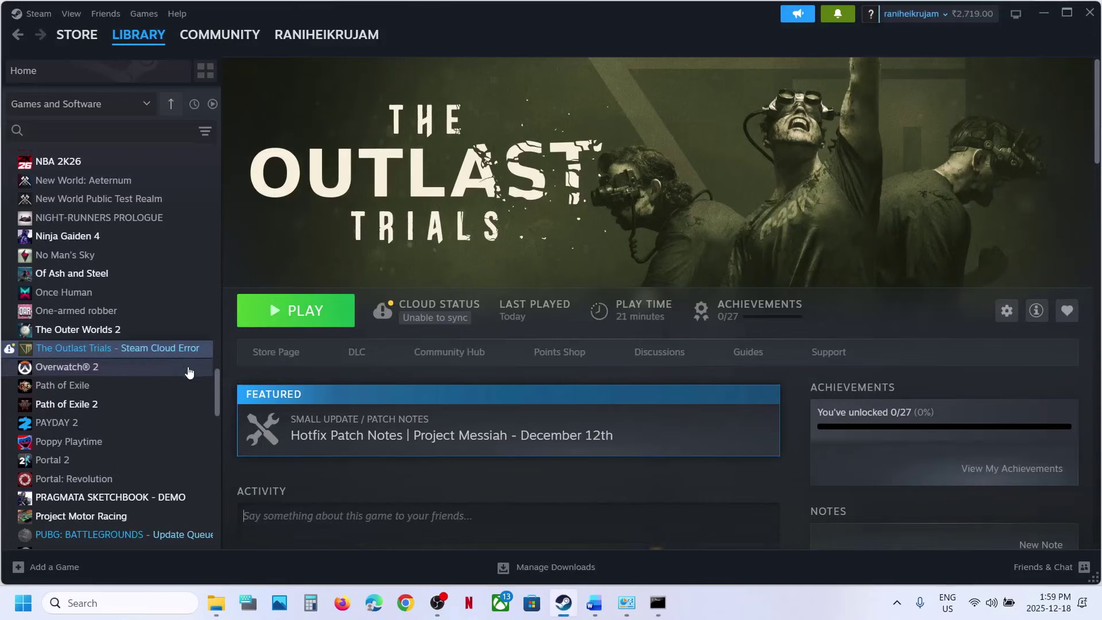
right_click(138, 357)
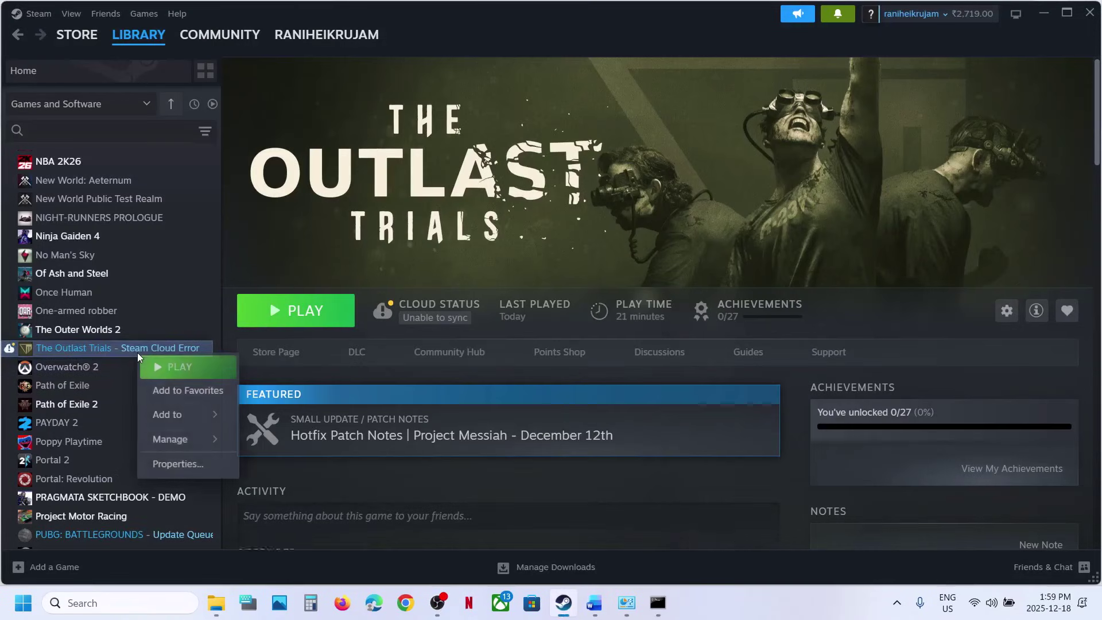
left_click(169, 464)
left_click(288, 216)
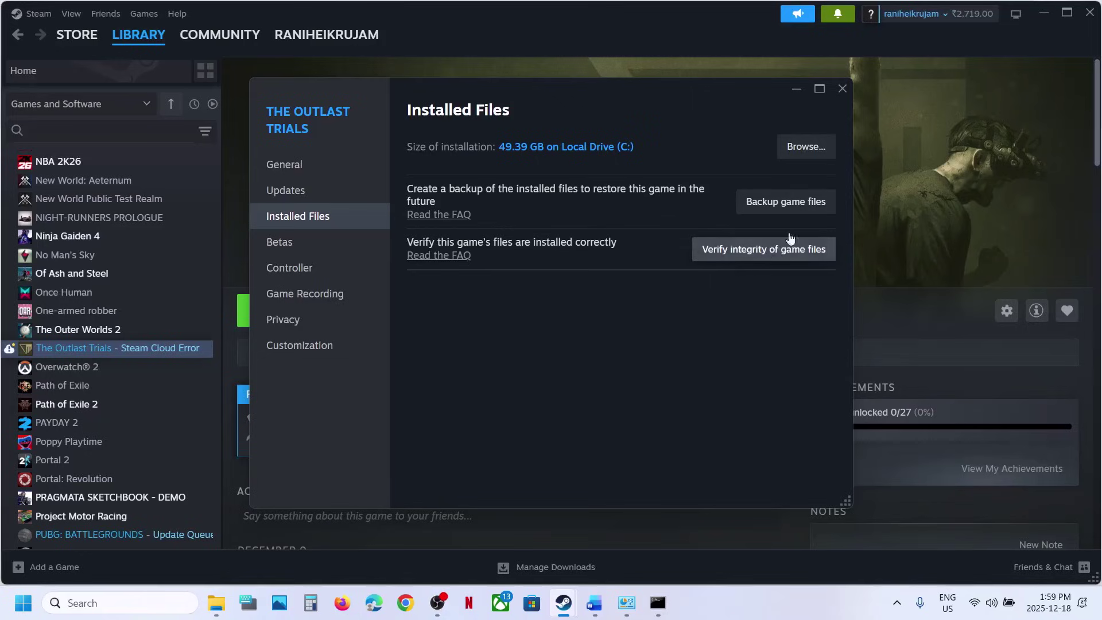
left_click(841, 89)
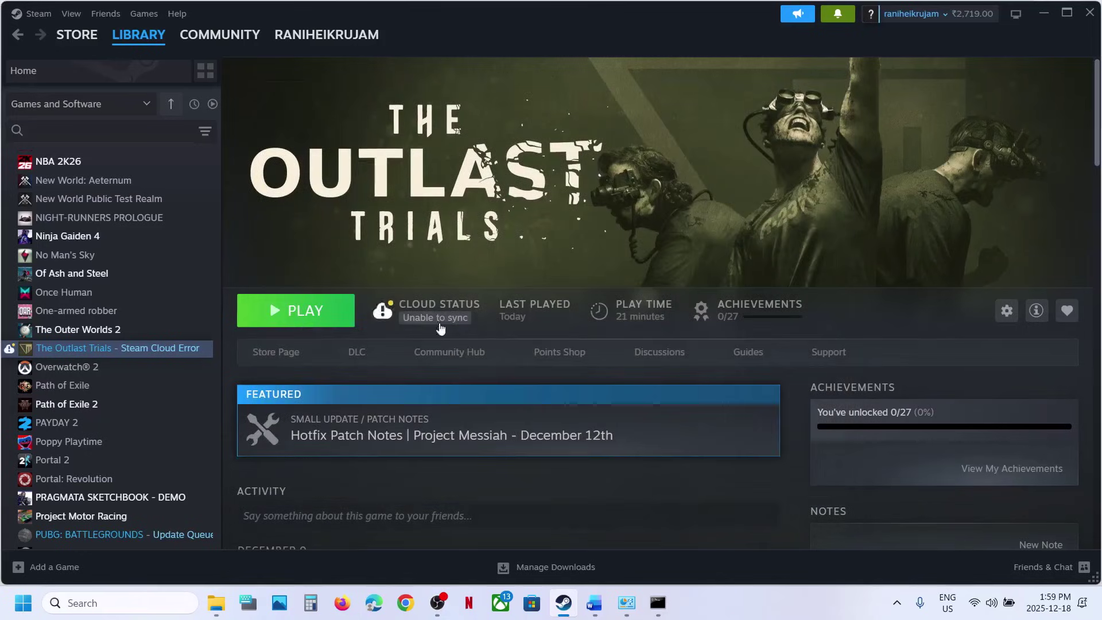
Go to Step 13 in the Word document and check for updates in Windows Update.
left_click(594, 603)
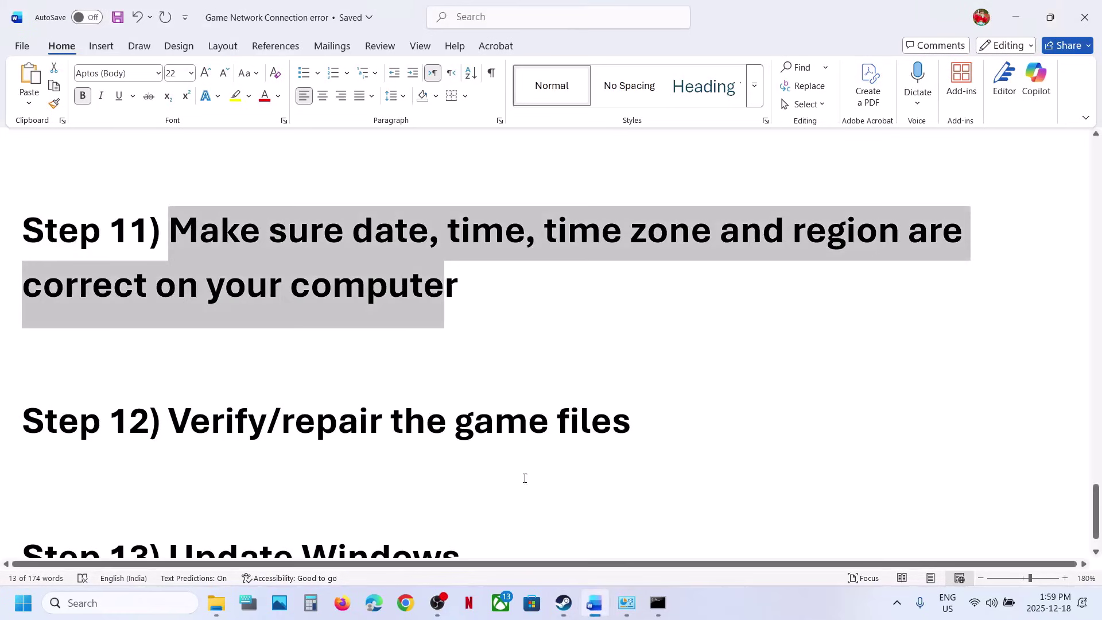
scroll(392, 387, "down", 2)
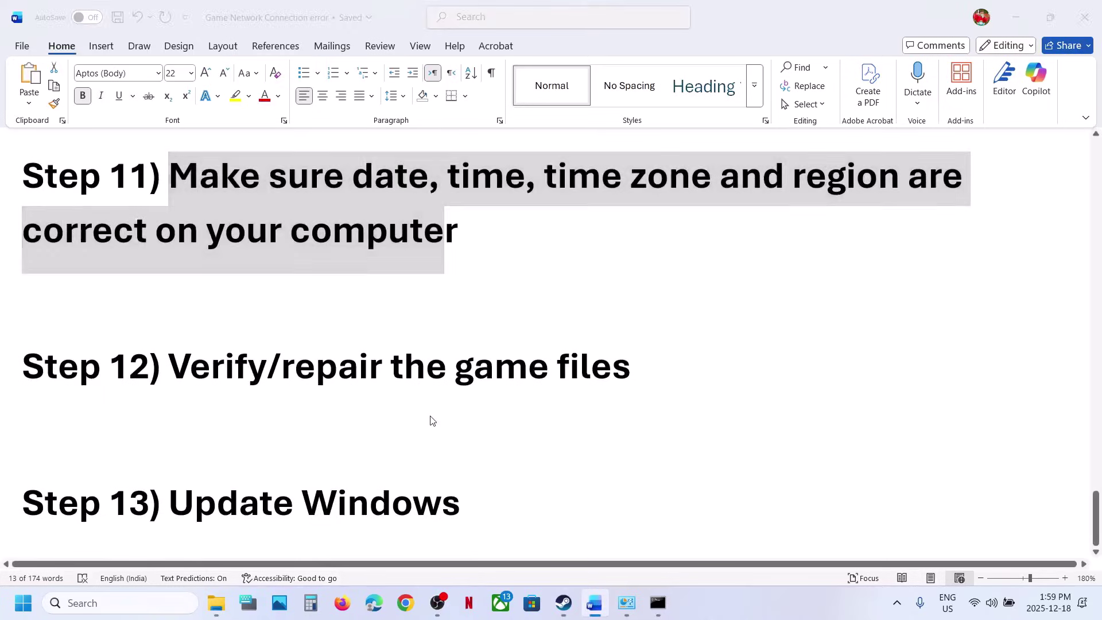
key("super+i")
left_click(81, 434)
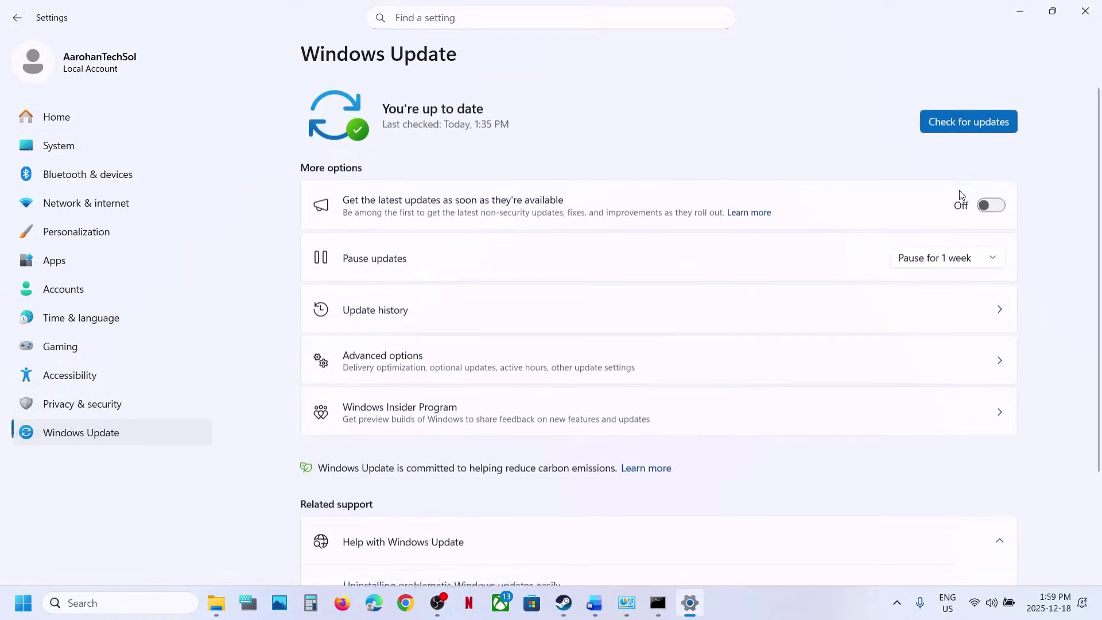
left_click(949, 123)
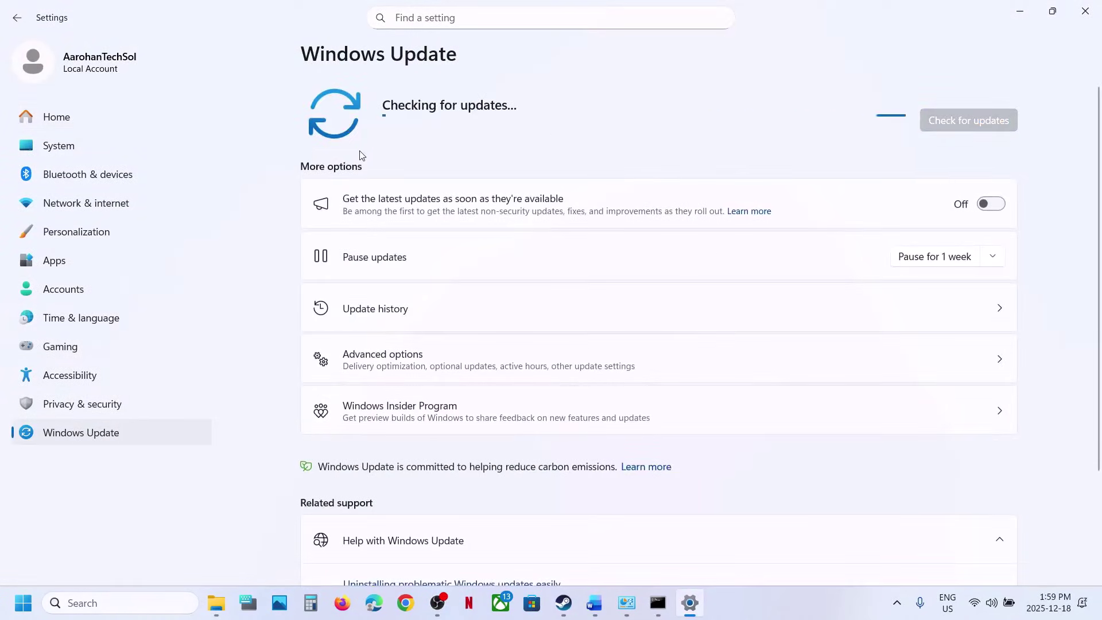
Show the Windows power options again and switch back to The Outlast Trials page in Steam.
left_click(23, 605)
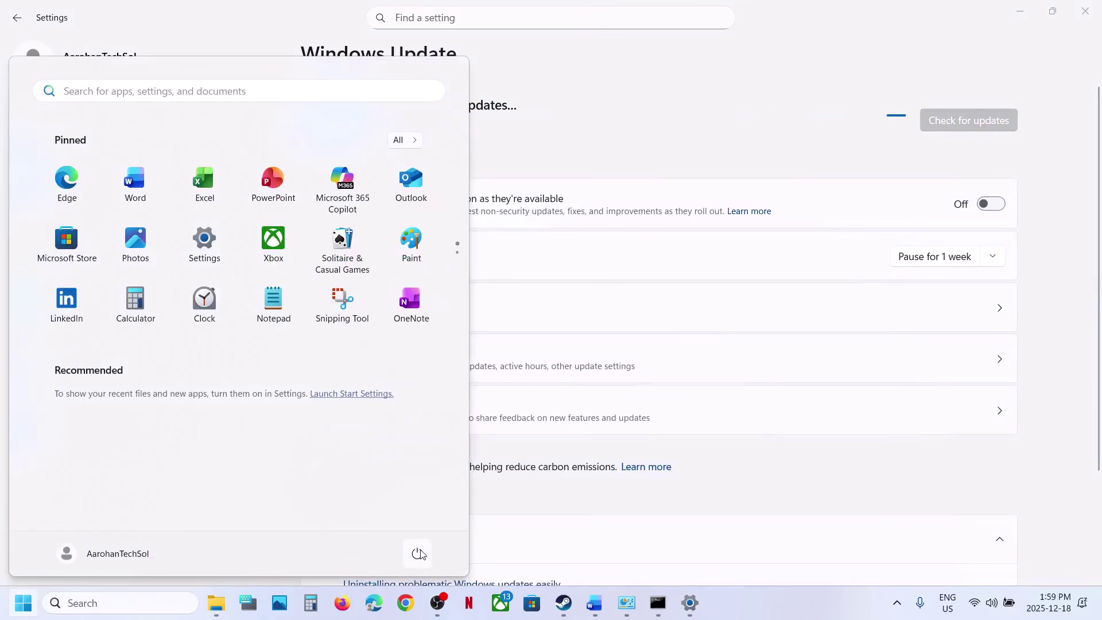
left_click(417, 553)
left_click(570, 611)
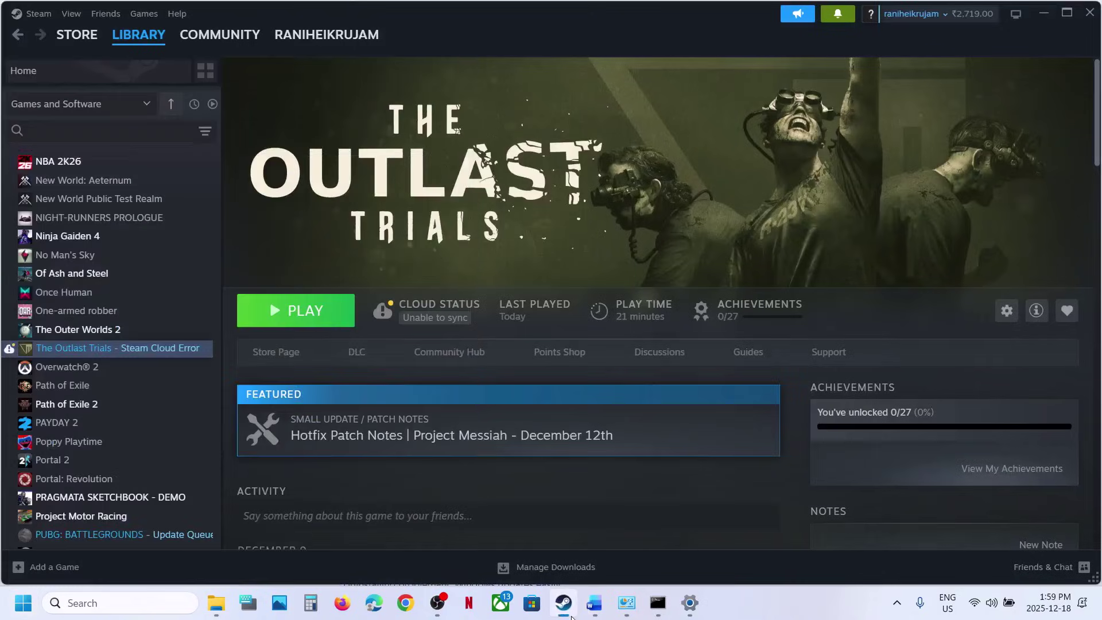